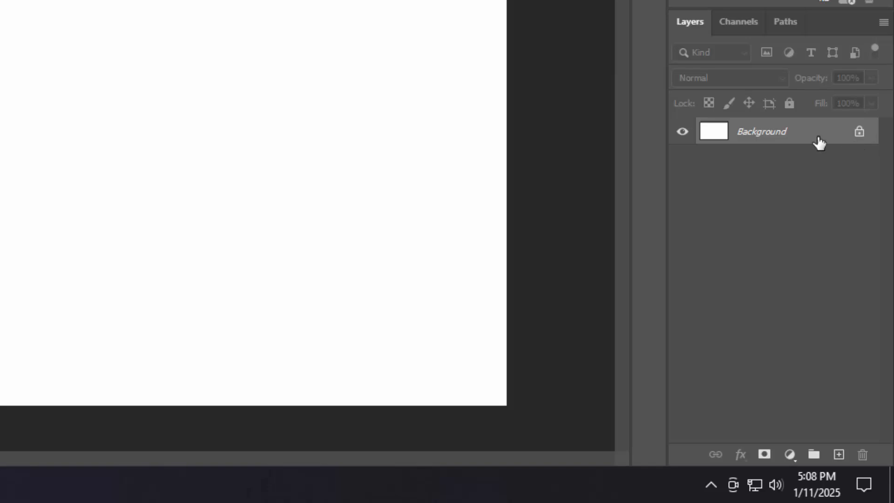
# Unlock the white background layer, place it in a group named "Background", and collapse the group.
pyautogui.click(860, 134)
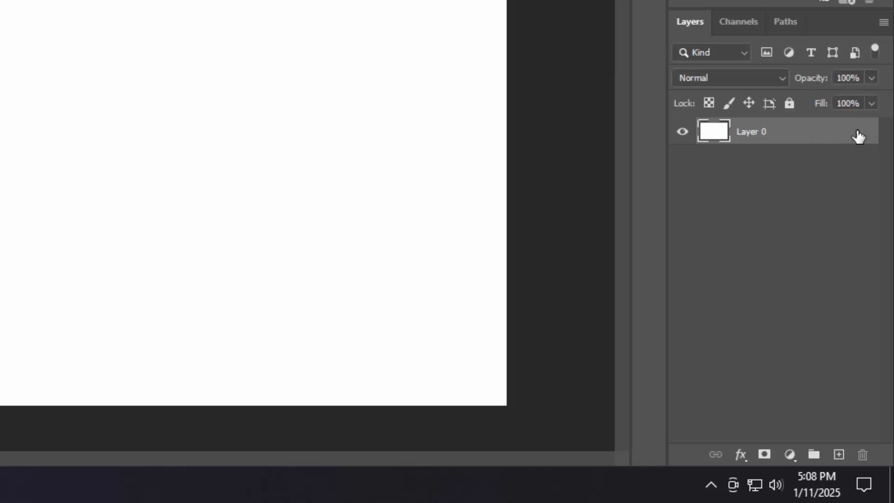
pyautogui.hotkey('ctrl', 'g')
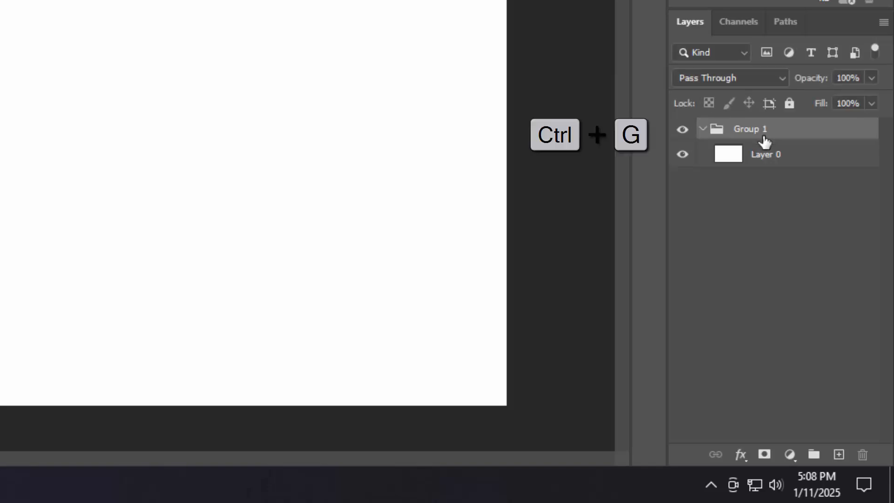
pyautogui.doubleClick(751, 129)
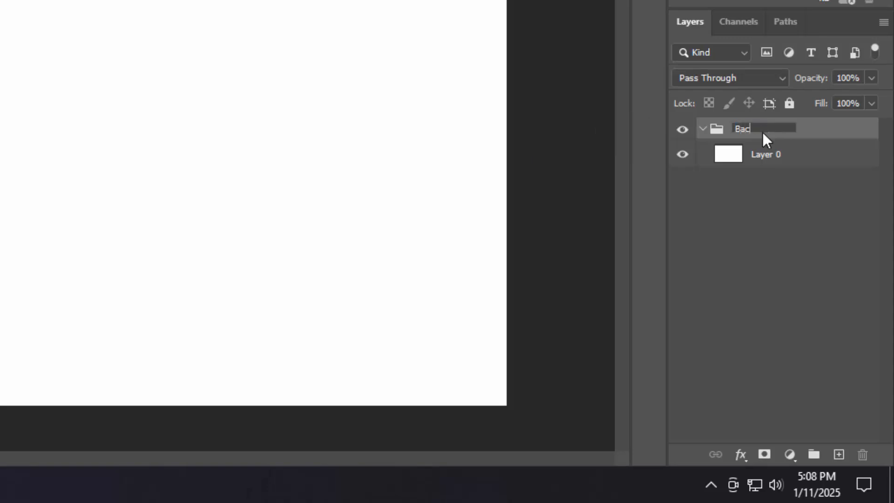
pyautogui.write('Background')
pyautogui.press('Return')
pyautogui.click(703, 130)
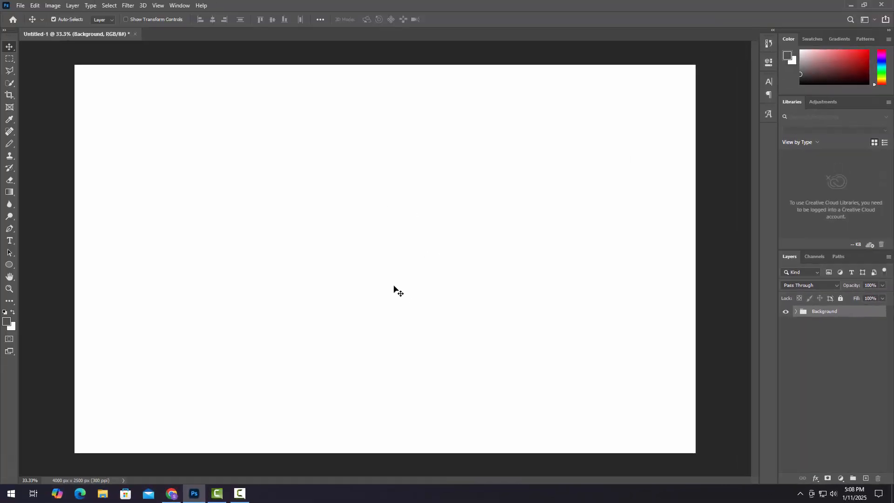
# Add the text "League" in the upper middle of the canvas with the horizontal Type tool.
pyautogui.click(10, 241)
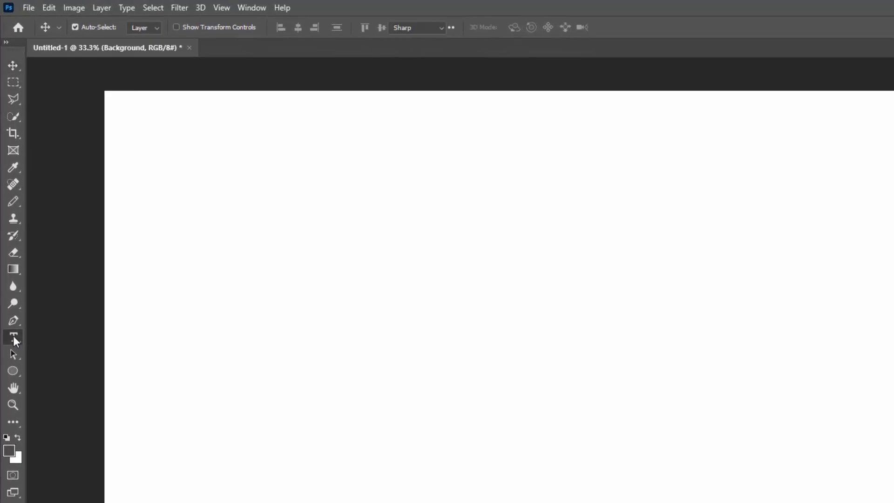
pyautogui.moveTo(13, 337); pyautogui.dragTo(71, 339)
pyautogui.click(479, 379)
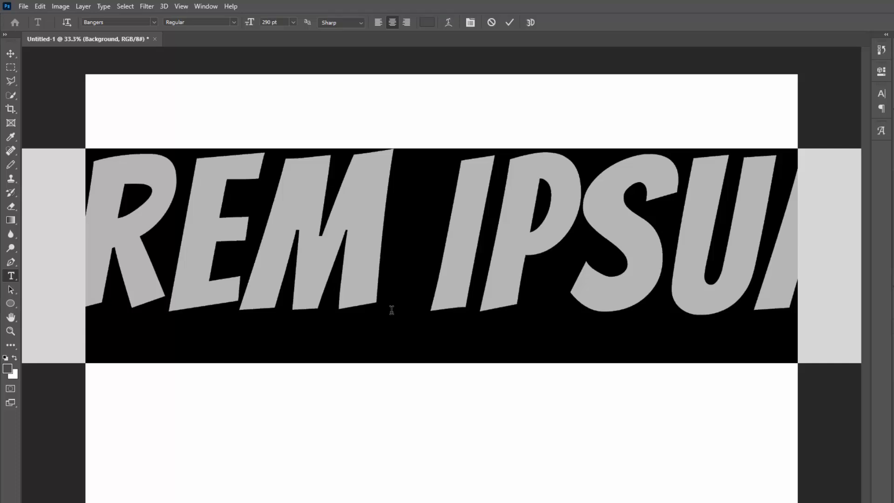
pyautogui.write('LE')
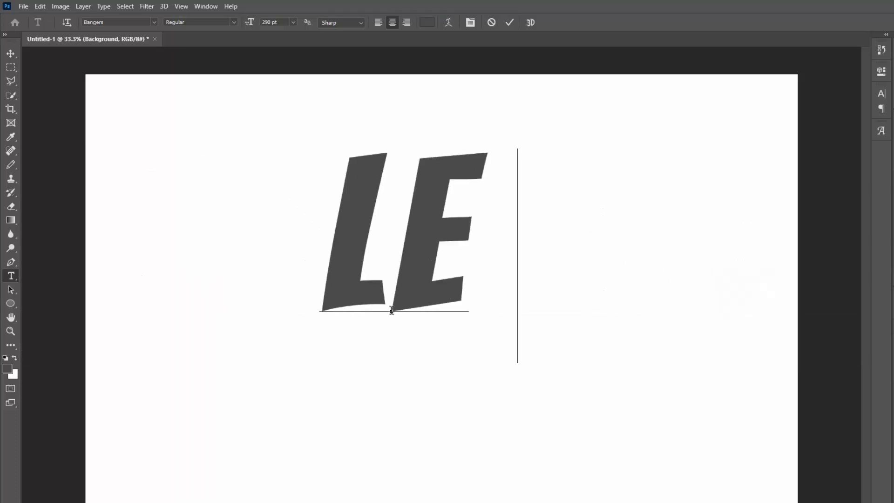
pyautogui.write('AGU')
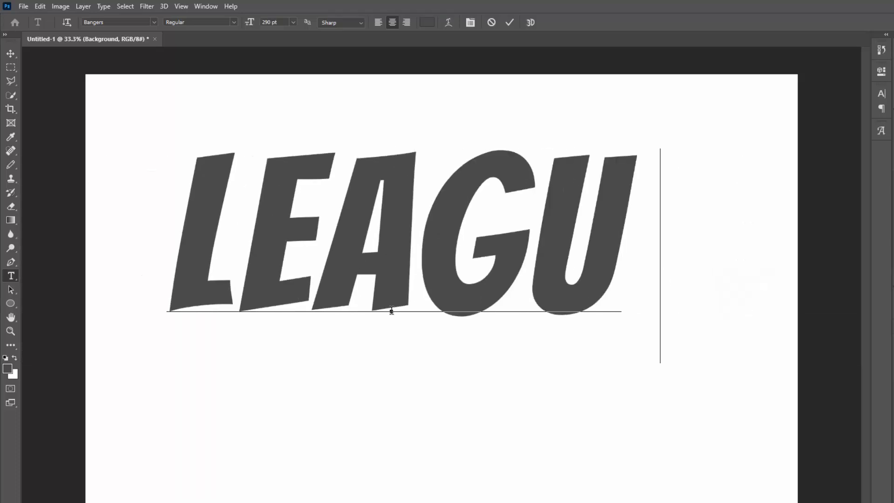
pyautogui.write('E')
# Warp the whole "League" text with a horizontal Arc style and a bend of +14%.
pyautogui.click(412, 306)
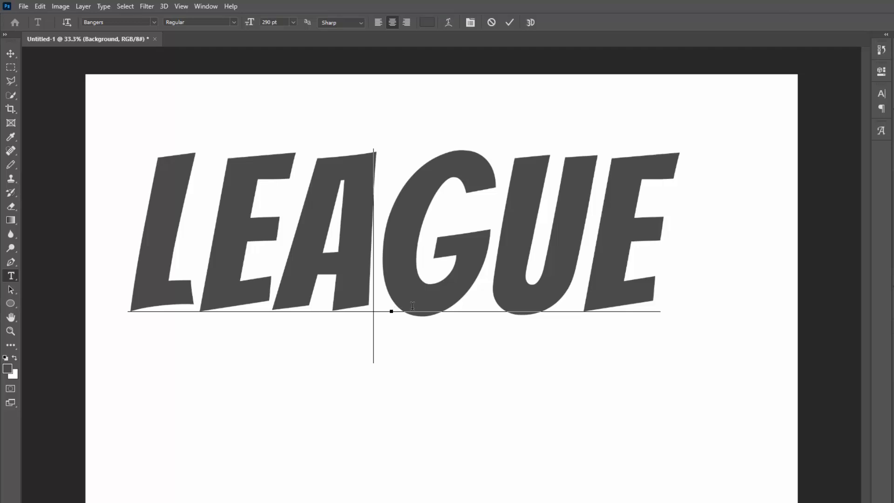
pyautogui.hotkey('ctrl', 'a')
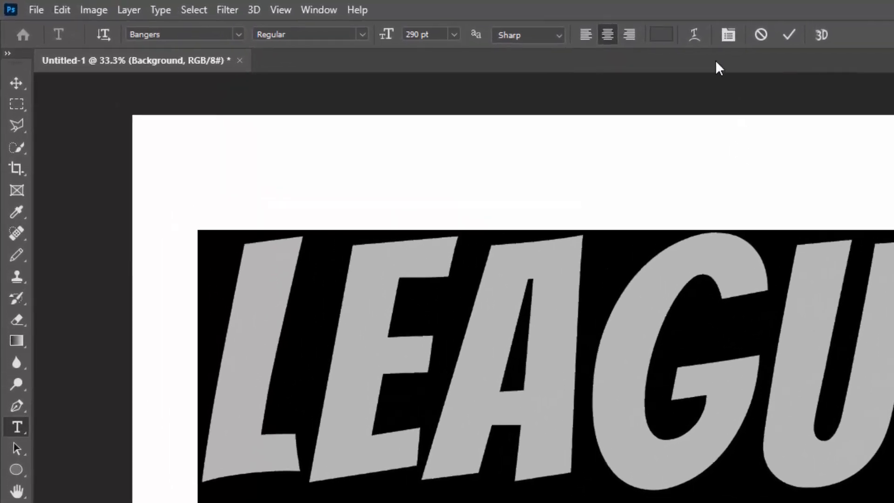
pyautogui.click(694, 35)
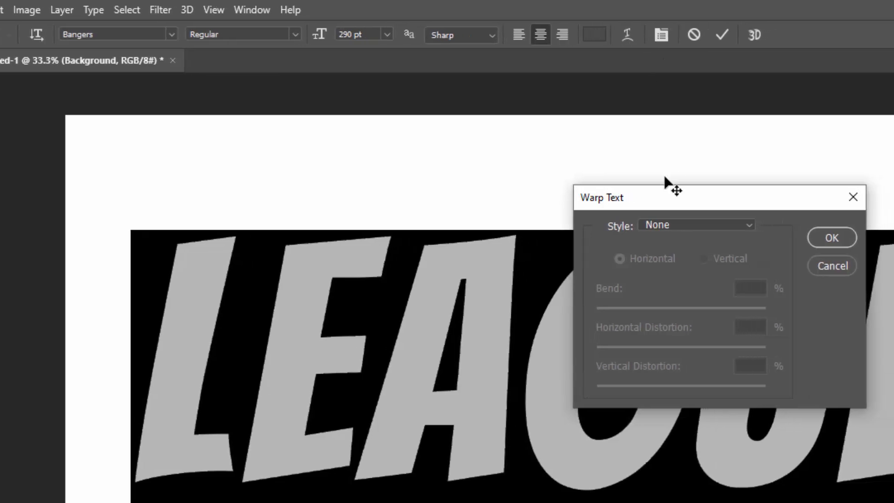
pyautogui.click(731, 224)
pyautogui.click(674, 270)
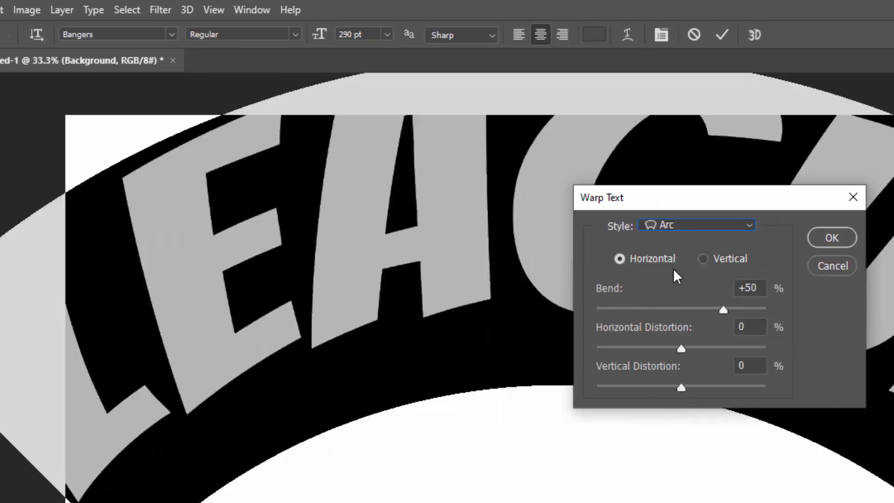
pyautogui.doubleClick(749, 287)
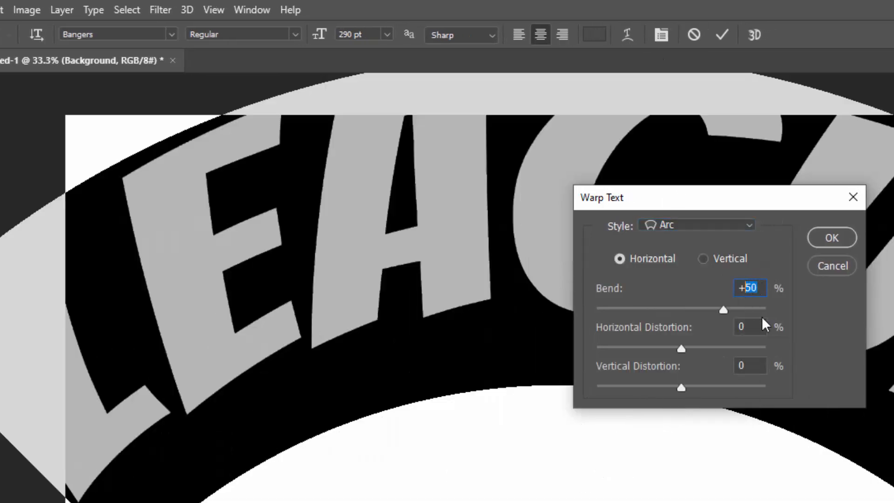
pyautogui.write('+14')
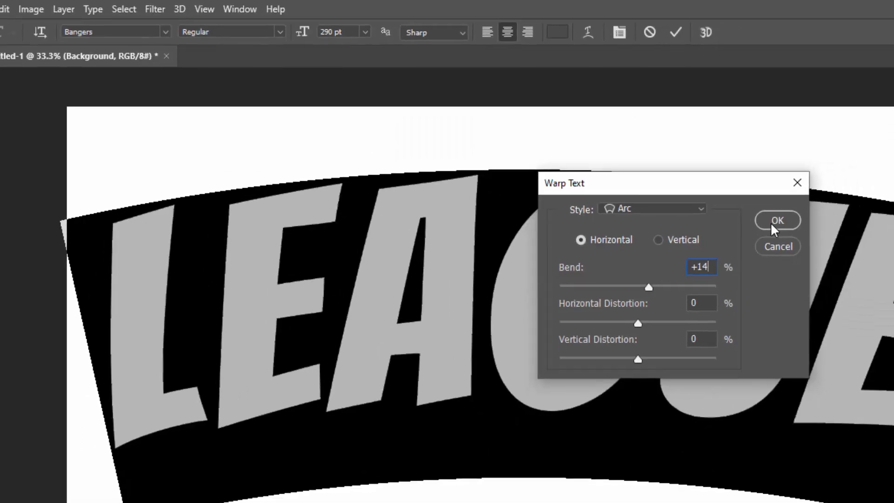
pyautogui.click(826, 240)
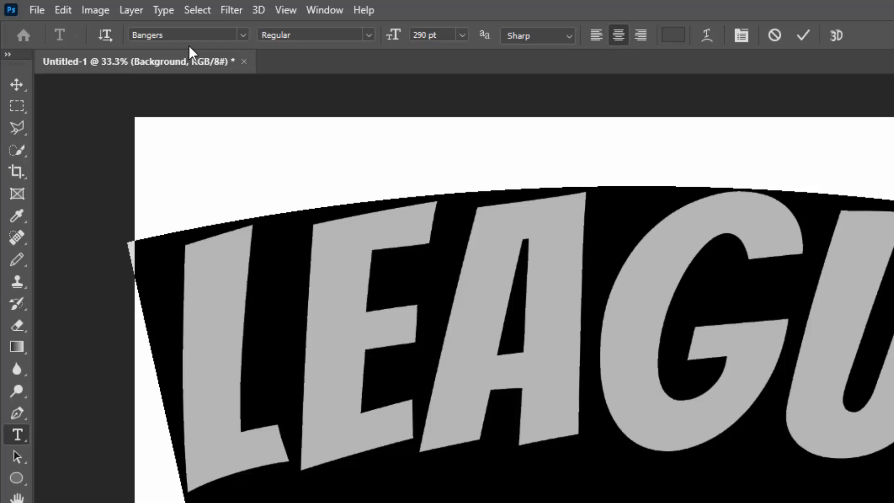
# Change the font of the "League" text to Evil Empire Regular and commit the text.
pyautogui.click(191, 36)
pyautogui.write('evil')
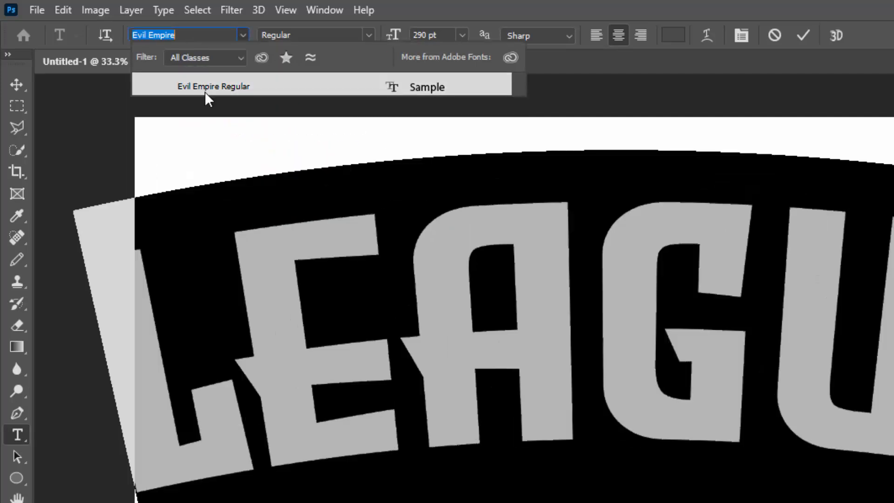
pyautogui.click(204, 91)
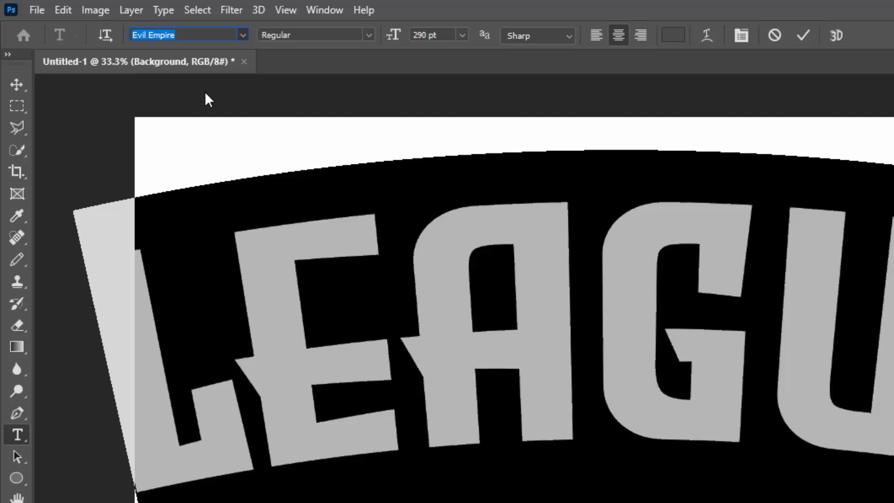
pyautogui.click(16, 85)
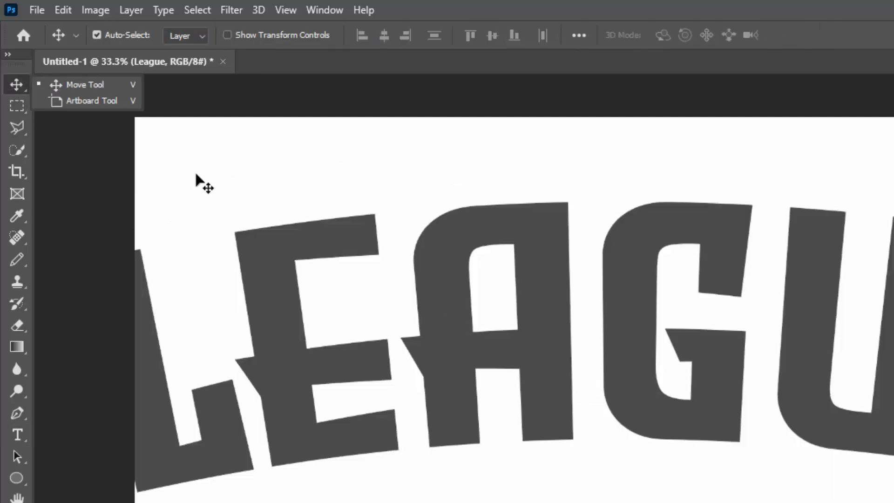
pyautogui.click(71, 88)
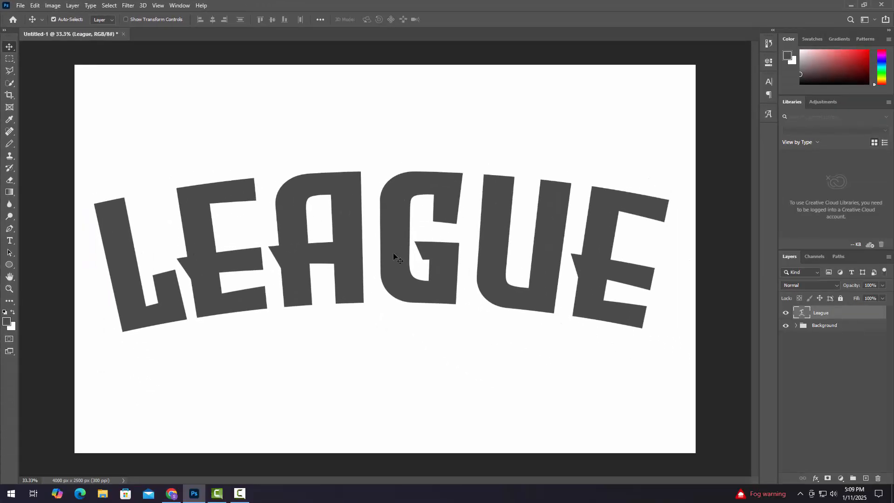
# Set the "League" text size to 220 pt and move the text slightly up on the canvas.
pyautogui.doubleClick(393, 253)
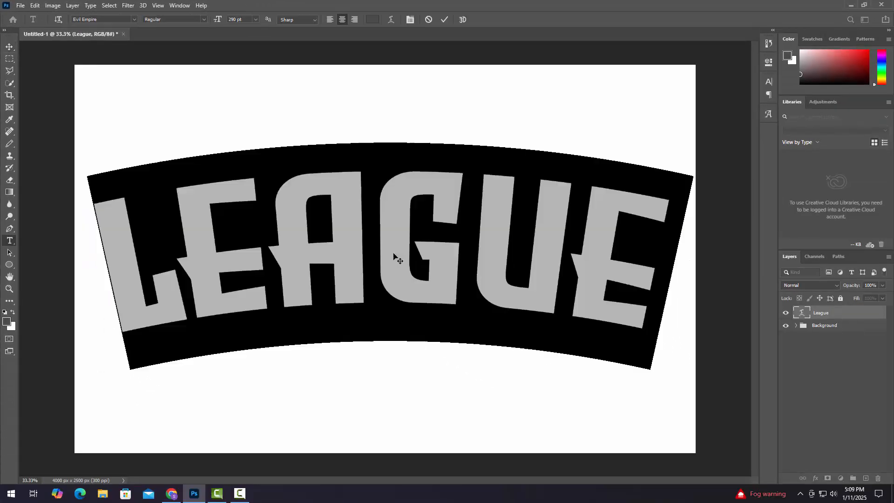
pyautogui.moveTo(237, 19); pyautogui.dragTo(222, 20)
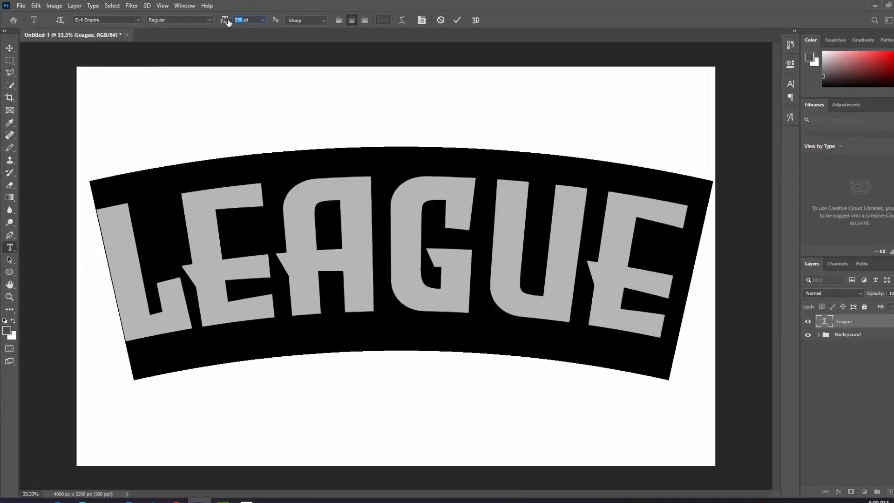
pyautogui.write('220')
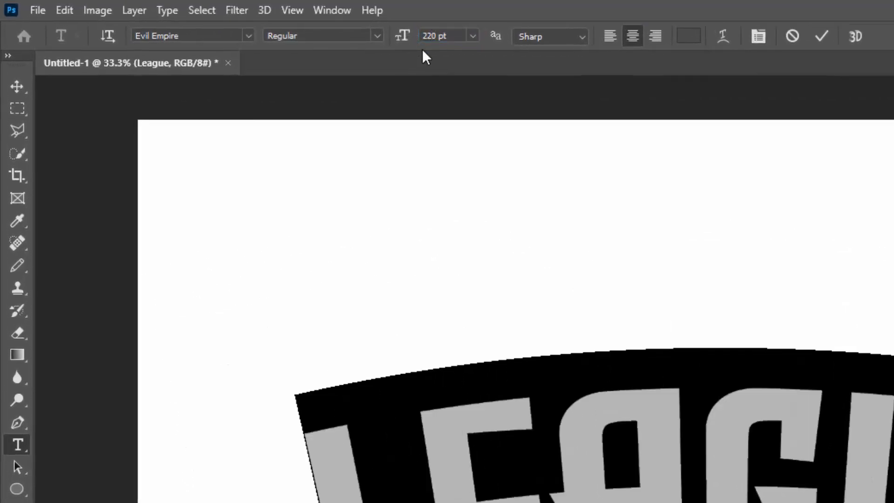
pyautogui.click(822, 37)
pyautogui.press('v')
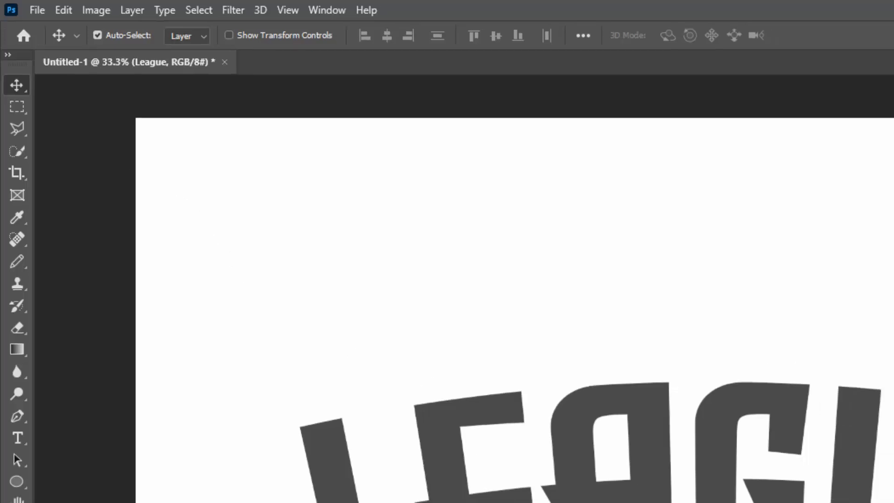
pyautogui.moveTo(567, 419); pyautogui.dragTo(564, 377)
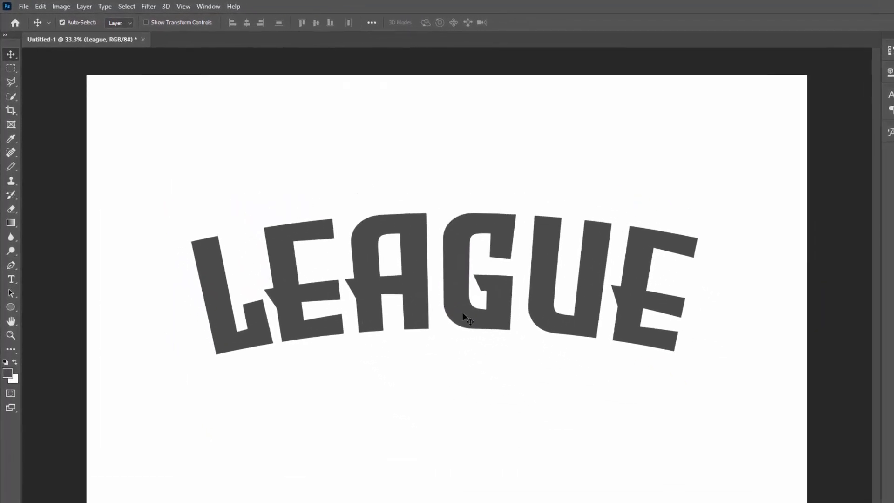
# Free-transform the "League" text from its bottom-centre reference point, scaling width and height proportionally to 100.20%.
pyautogui.hotkey('ctrl', 't')
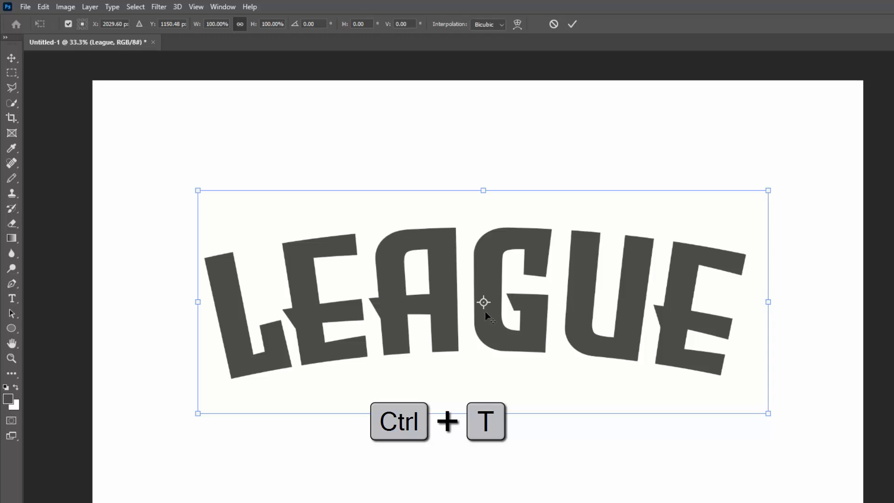
pyautogui.moveTo(484, 302); pyautogui.dragTo(484, 413)
pyautogui.click(278, 27)
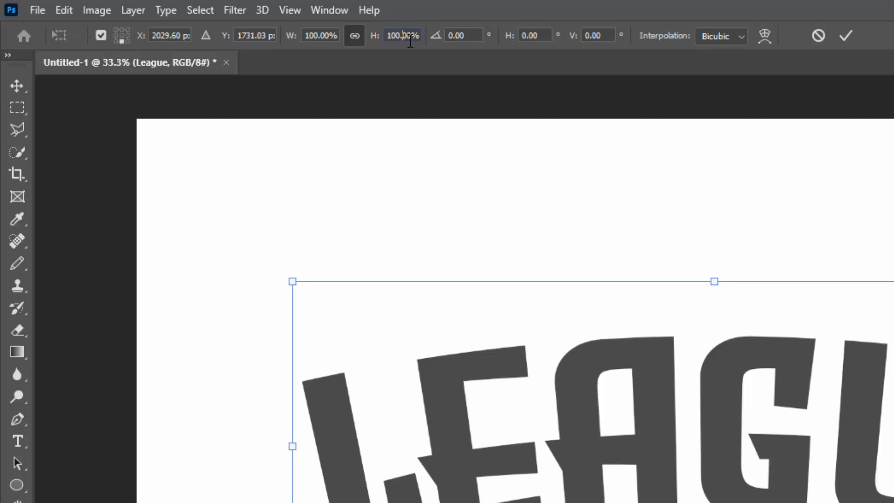
pyautogui.press('Delete')
pyautogui.write('2')
pyautogui.press('Return')
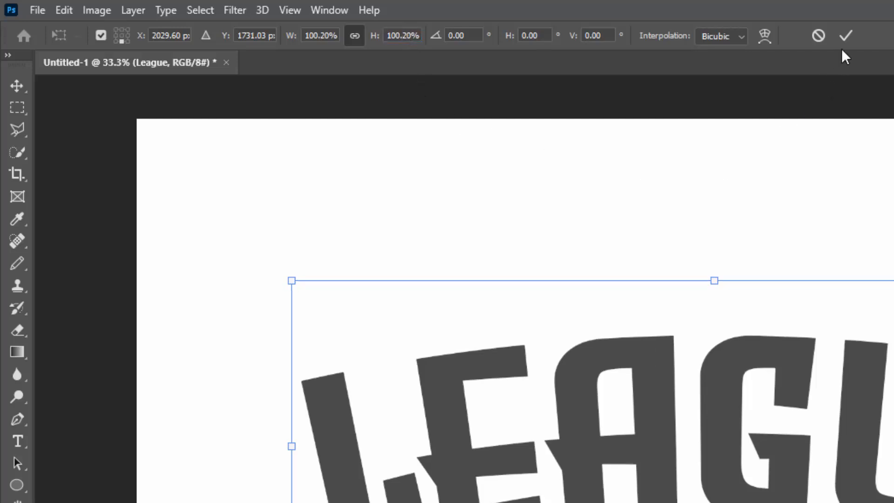
pyautogui.click(844, 34)
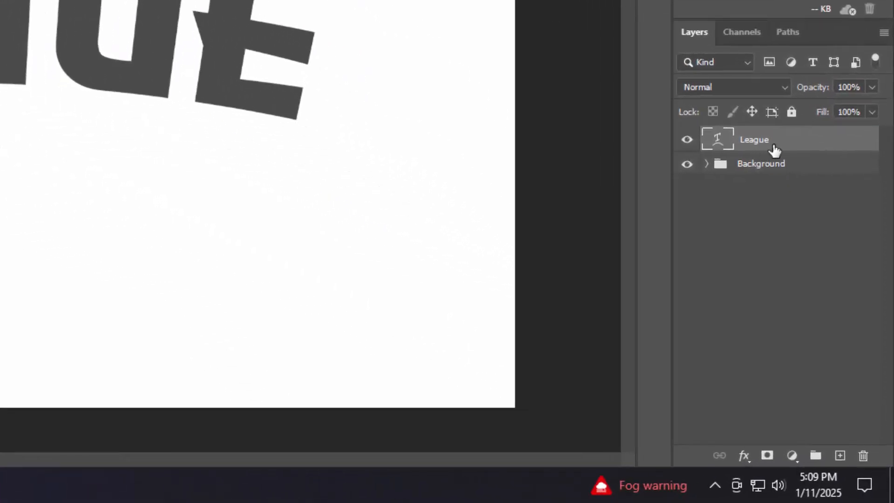
# Convert the "League" text layer to a smart object and open its blending options.
pyautogui.rightClick(775, 150)
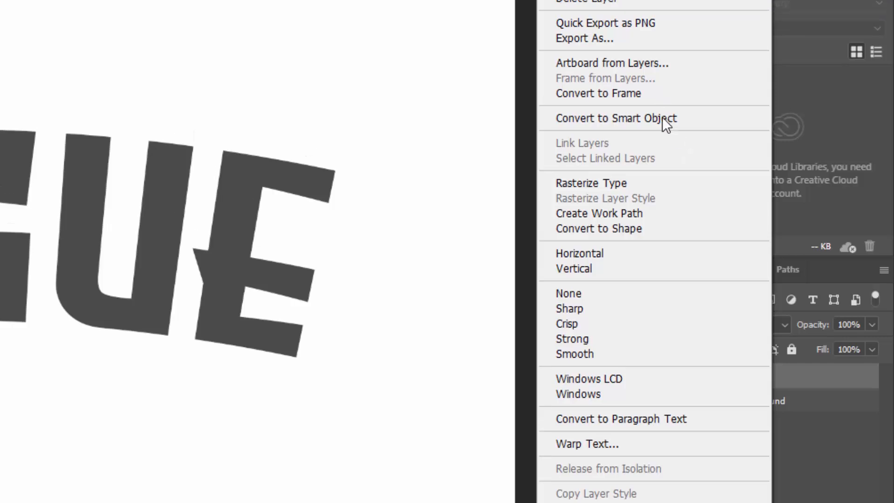
pyautogui.click(662, 118)
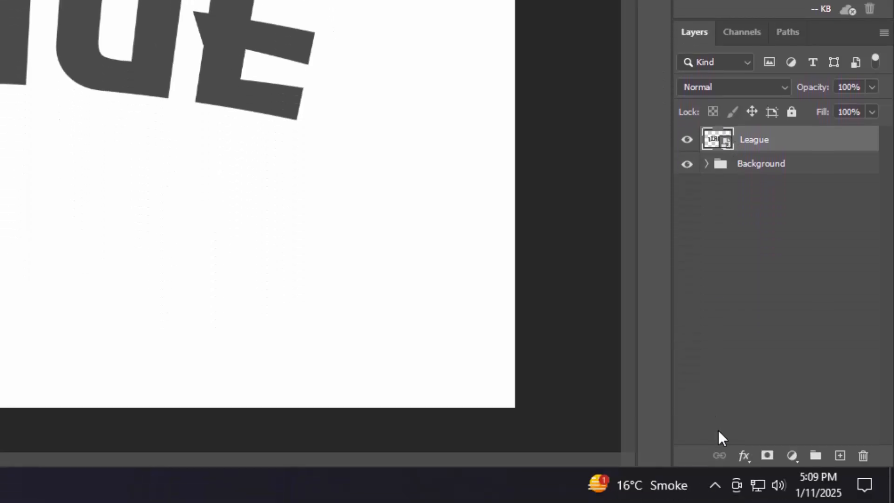
pyautogui.click(744, 456)
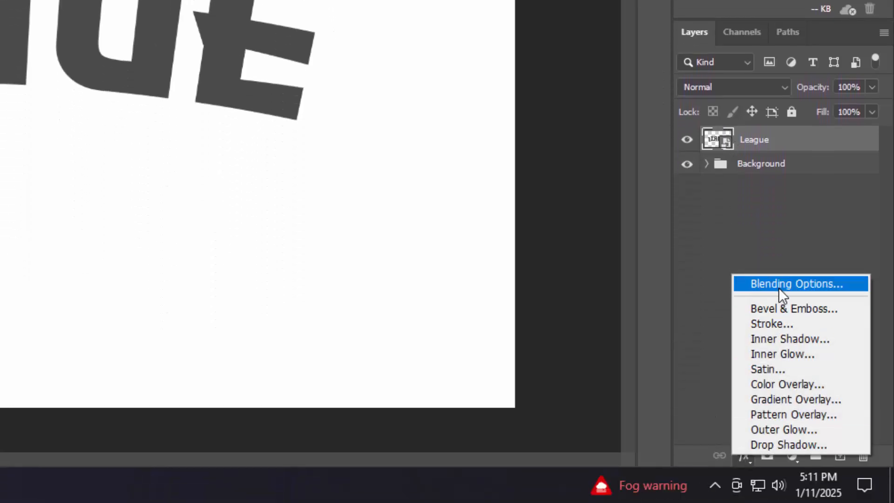
pyautogui.click(780, 286)
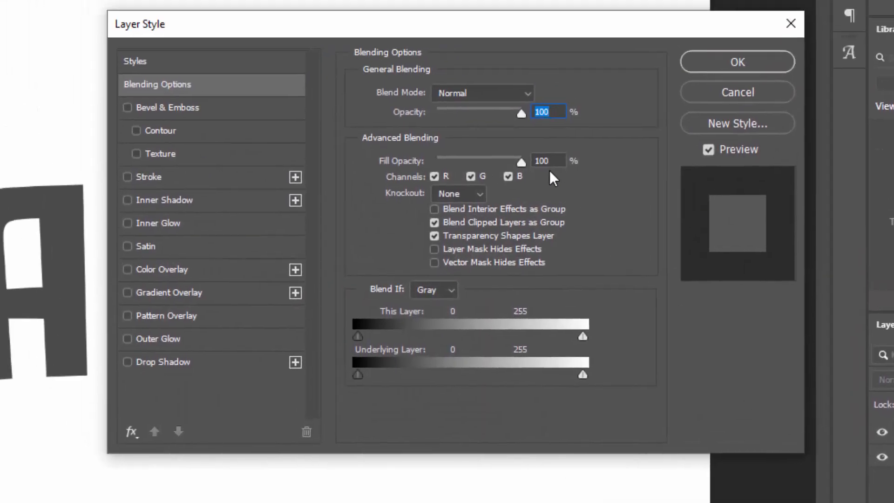
# Enable Bevel & Emboss with Stroke Emboss style, 1000% depth, Down direction, 67 px size and 0 px soften.
pyautogui.click(201, 108)
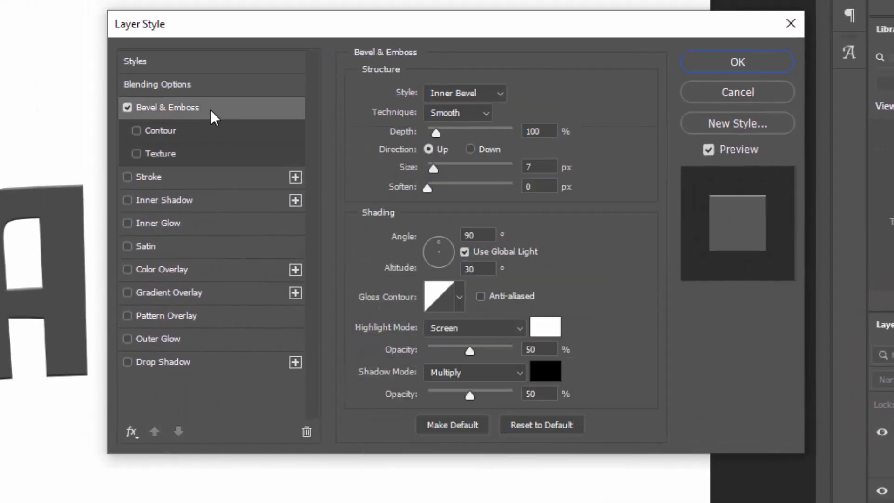
pyautogui.click(496, 93)
pyautogui.click(488, 162)
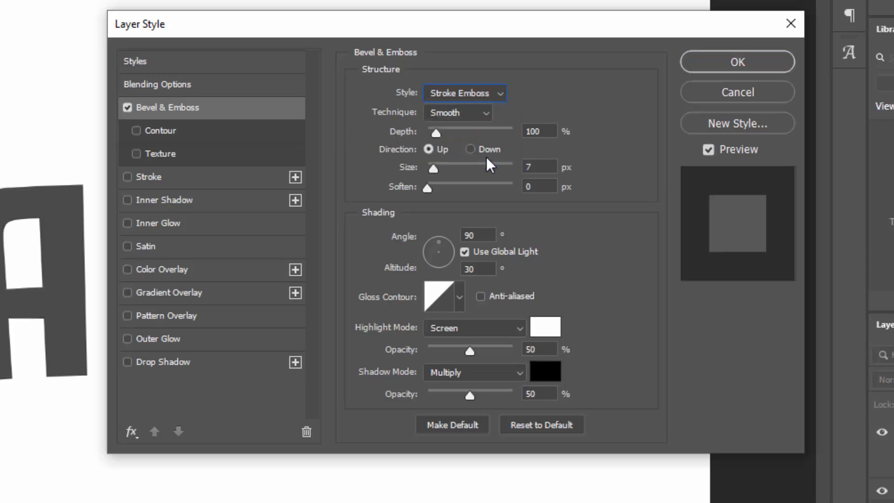
pyautogui.click(543, 133)
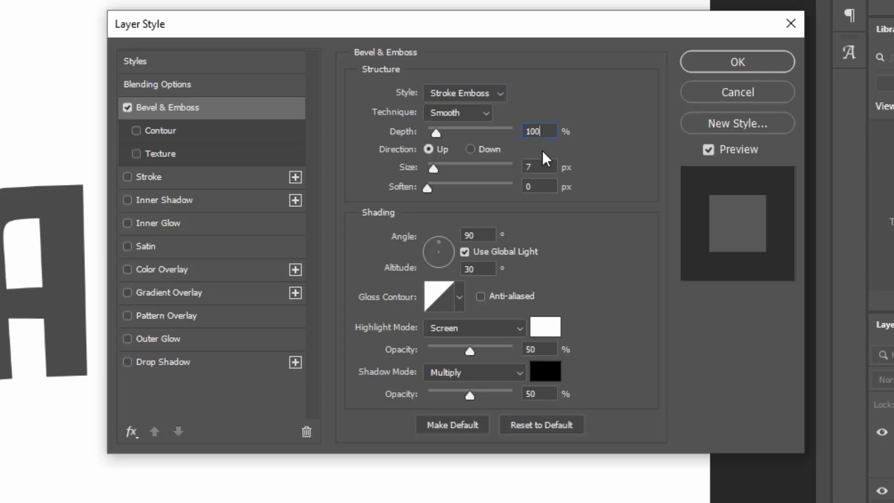
pyautogui.write('0')
pyautogui.click(492, 151)
pyautogui.click(540, 167)
pyautogui.write('67')
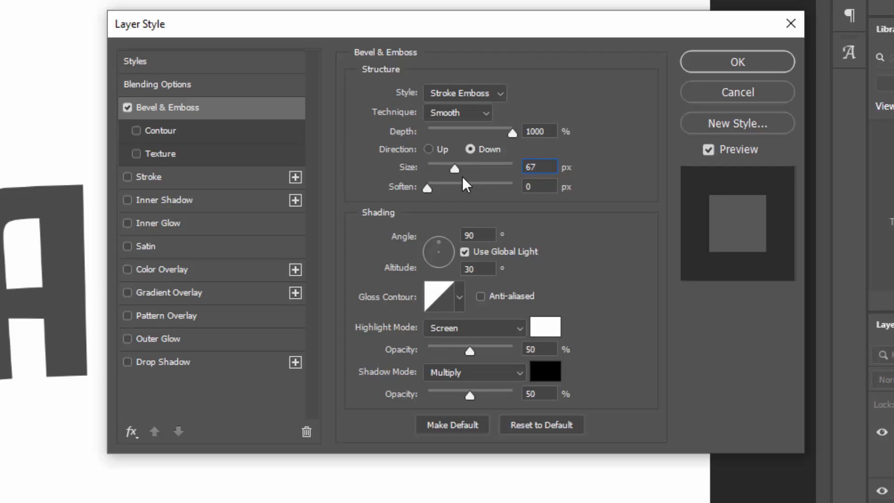
pyautogui.click(540, 187)
pyautogui.click(539, 187)
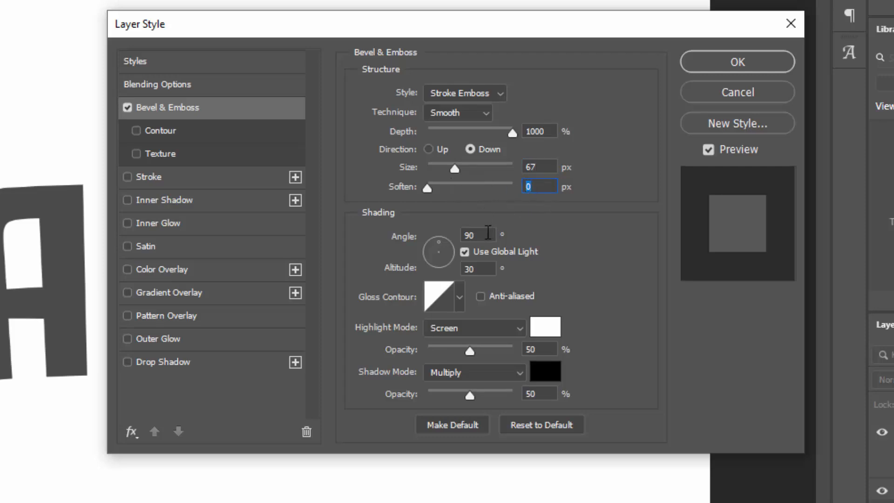
# Turn off global light for the bevel and set its gloss contour to the Ring - Double preset.
pyautogui.click(465, 252)
pyautogui.click(444, 298)
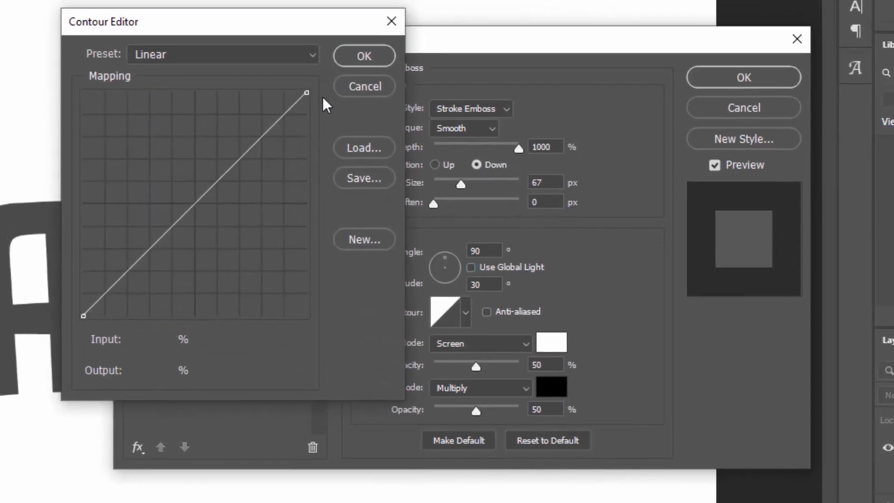
pyautogui.click(290, 46)
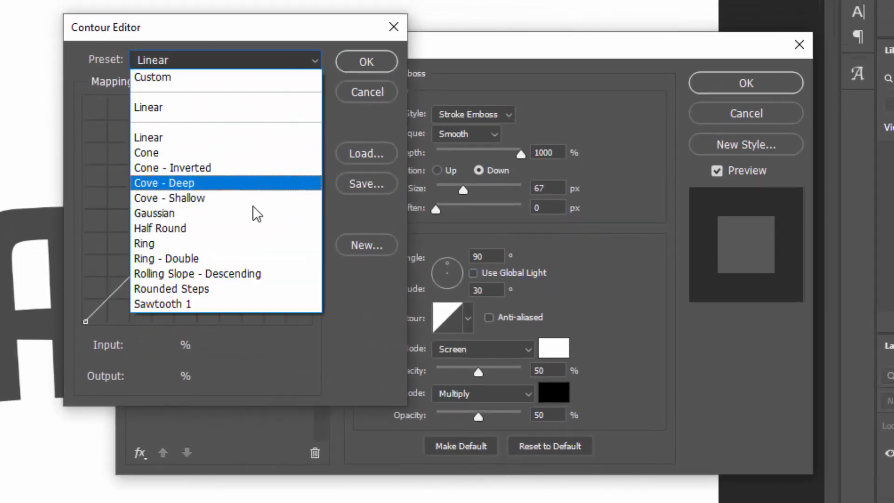
pyautogui.click(245, 259)
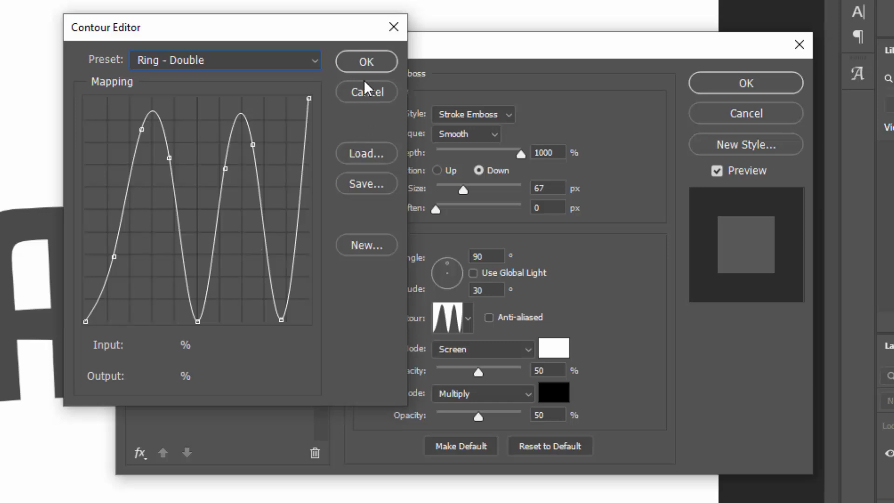
pyautogui.click(365, 63)
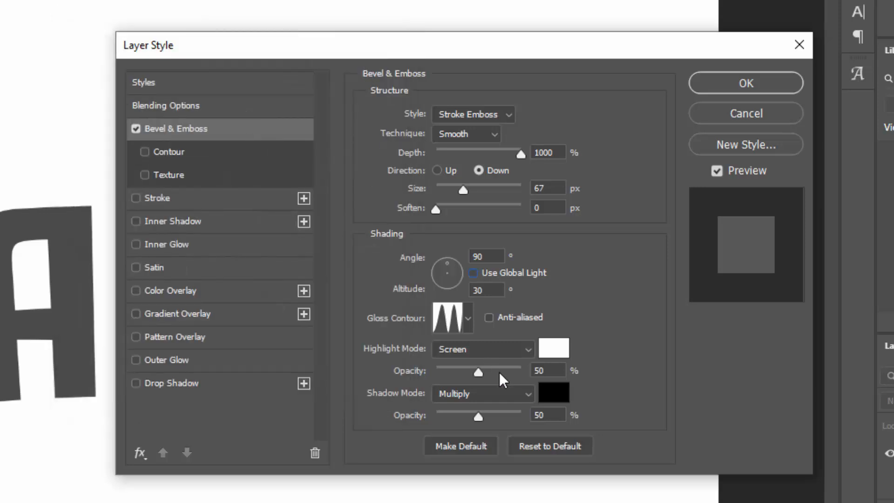
# Set the bevel highlight to Color Dodge at 43% opacity and the bevel shadow to Linear Burn at 33% opacity.
pyautogui.click(500, 356)
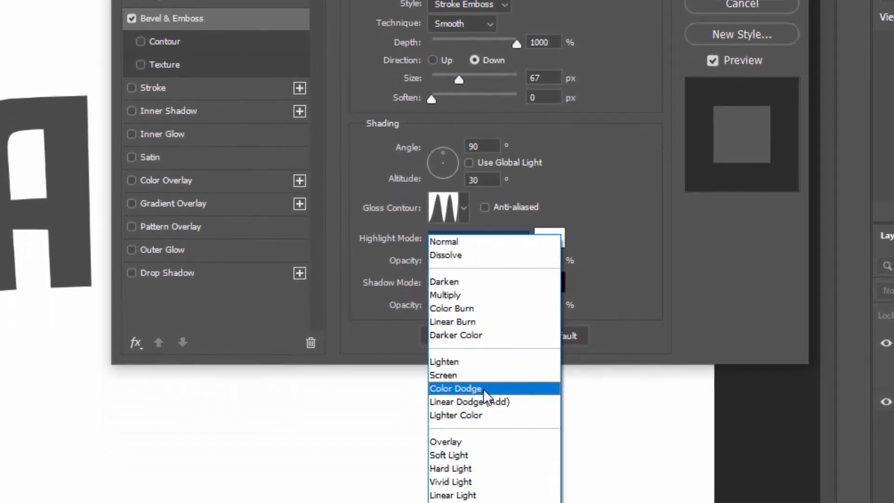
pyautogui.click(483, 388)
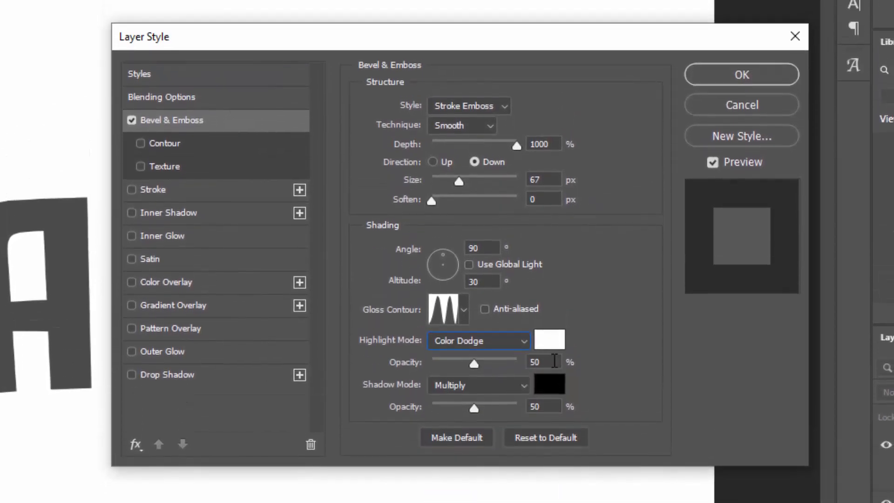
pyautogui.doubleClick(541, 362)
pyautogui.write('43')
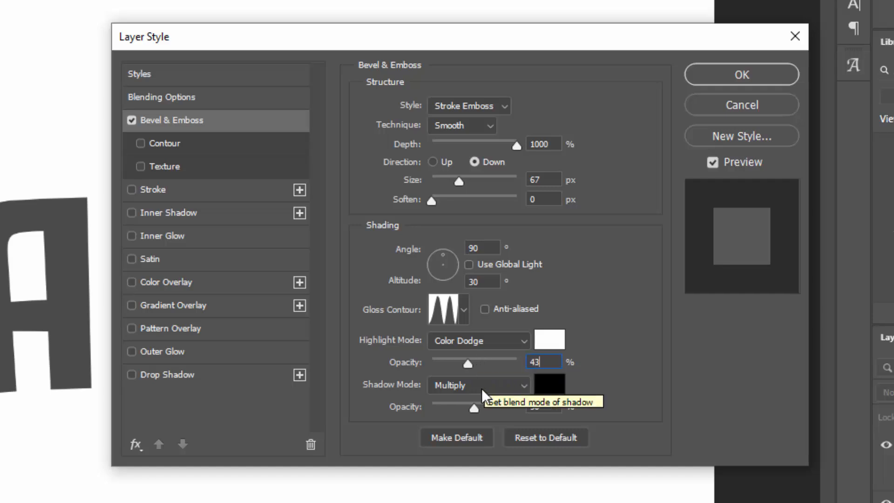
pyautogui.click(481, 389)
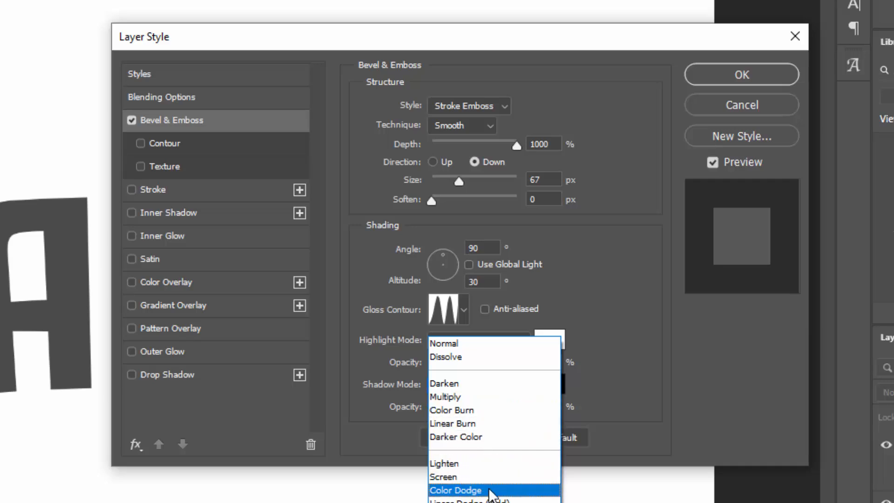
pyautogui.click(499, 425)
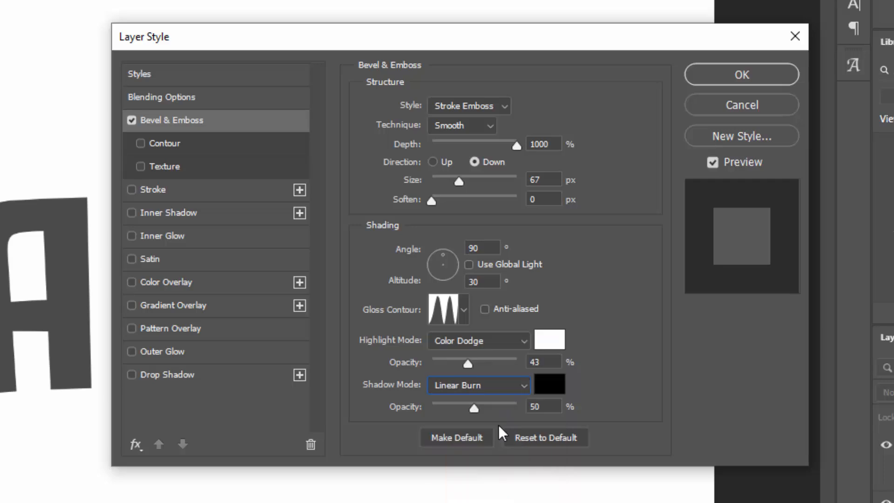
pyautogui.press('Tab')
pyautogui.write('33')
# Enable a Drop Shadow and set its color to #5d5d5d.
pyautogui.click(241, 380)
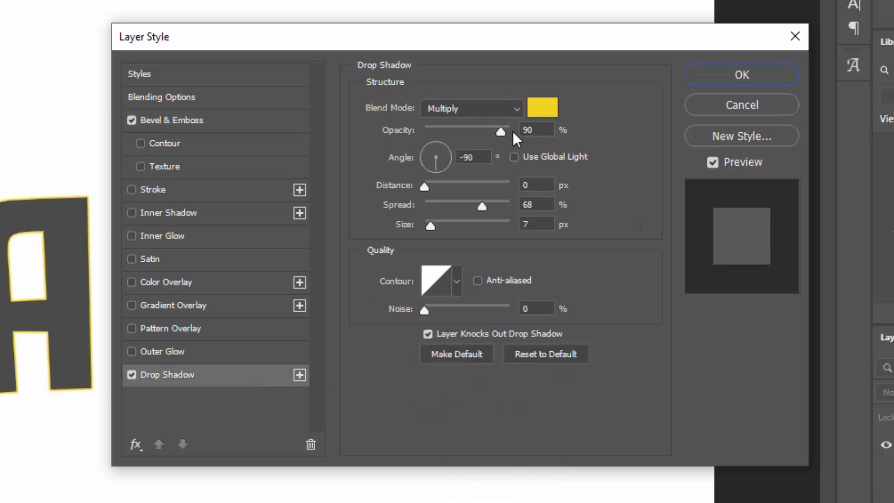
pyautogui.click(542, 107)
pyautogui.write('5')
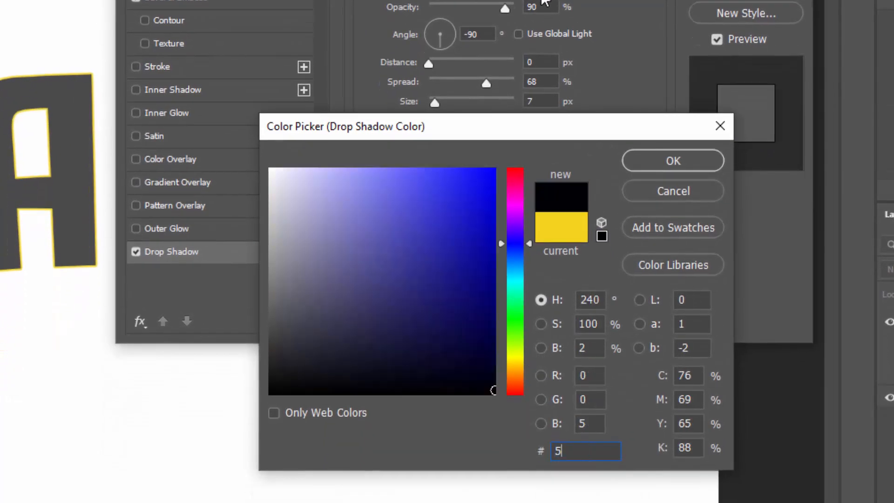
pyautogui.write('d5d5d')
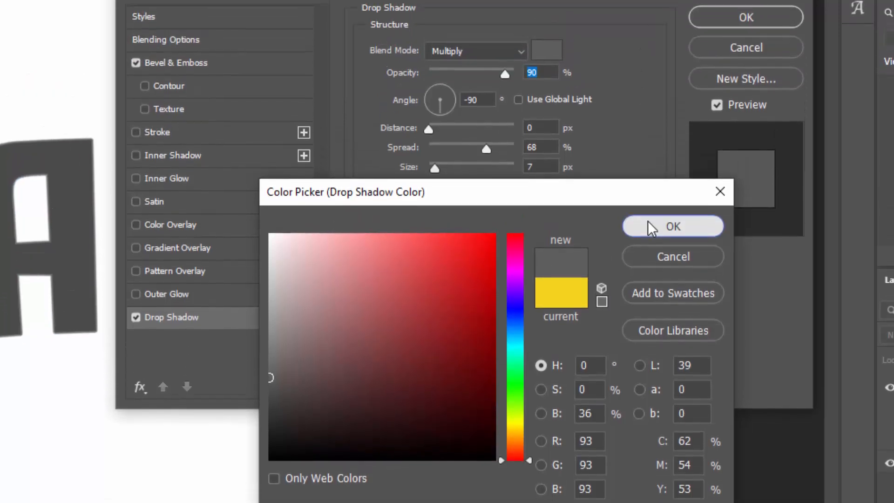
pyautogui.click(651, 228)
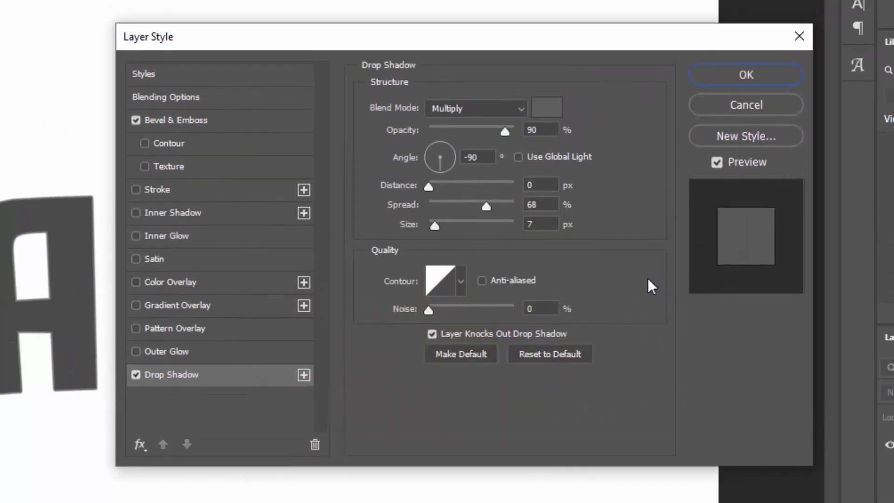
# Set the drop shadow's opacity to 33%, distance to 12 px, spread to 18% and size to 14 px.
pyautogui.click(454, 138)
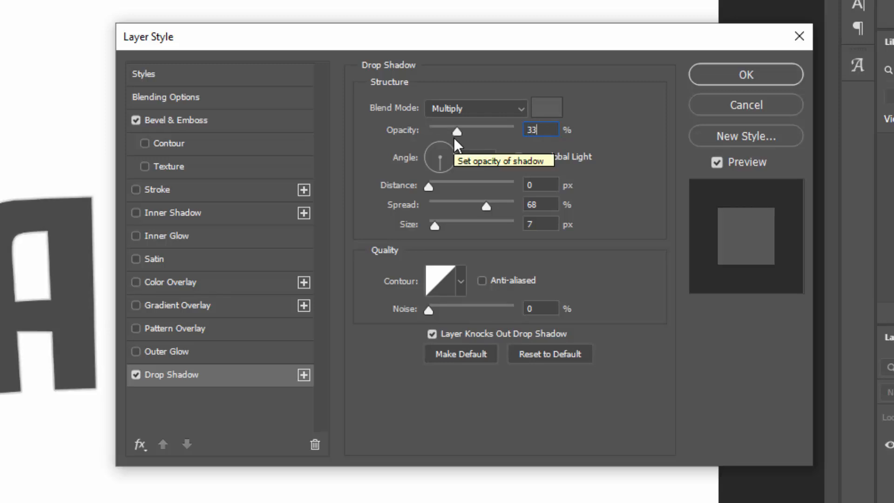
pyautogui.press('Tab')
pyautogui.press('Tab')
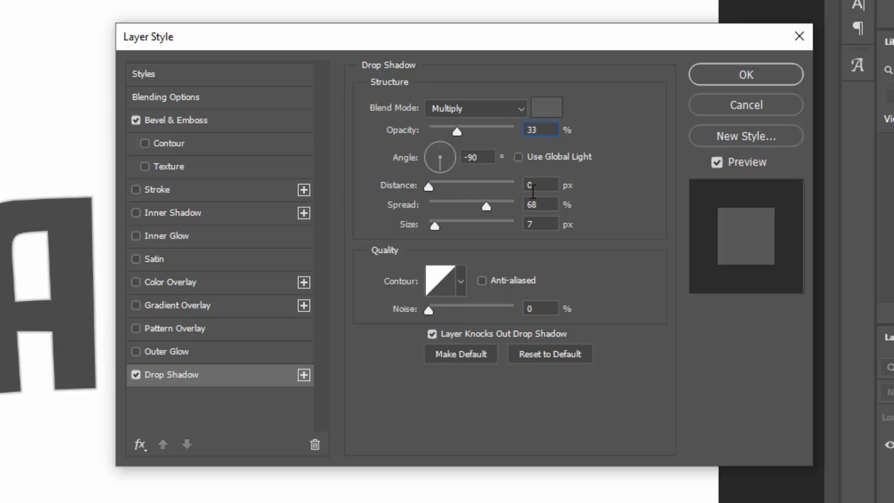
pyautogui.write('12')
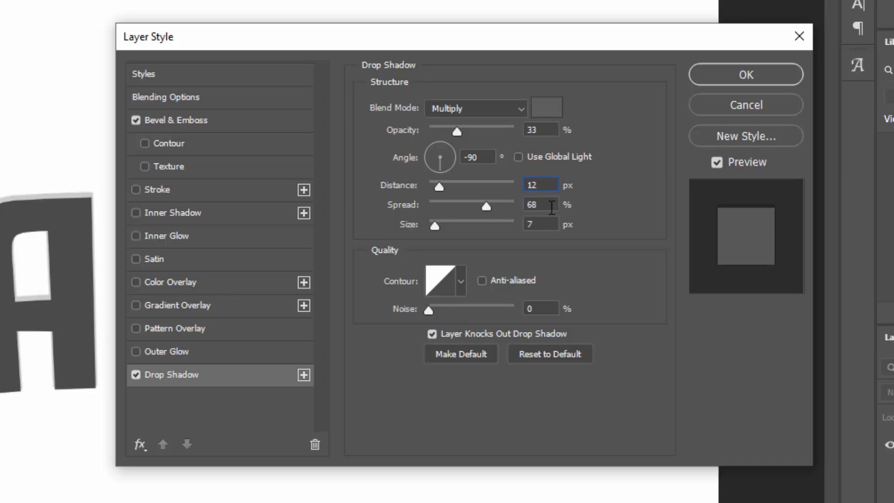
pyautogui.press('Tab')
pyautogui.write('18')
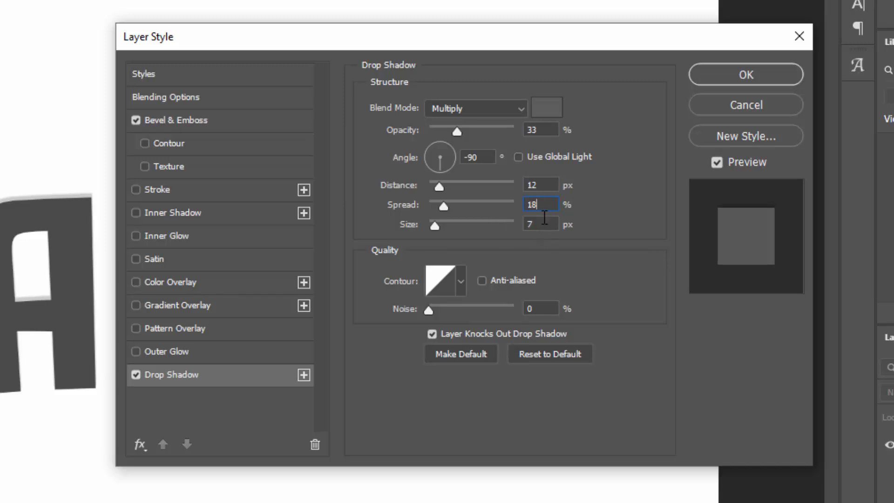
pyautogui.press('Tab')
pyautogui.write('14')
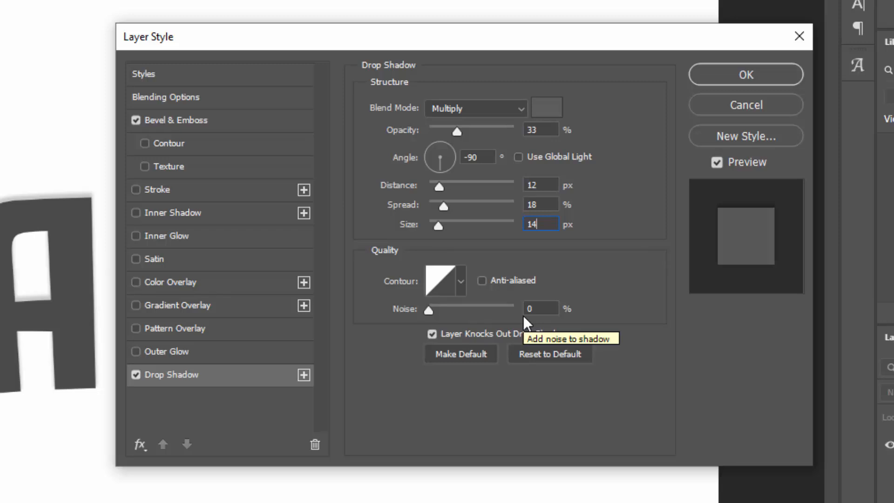
# Add a second drop shadow, keep its #5d5d5d color and set the lower shadow's angle to 90°.
pyautogui.click(307, 377)
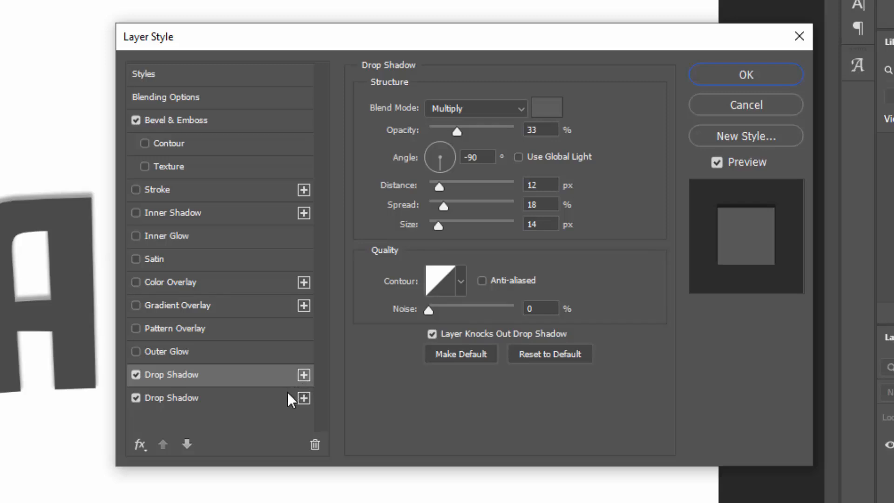
pyautogui.click(269, 396)
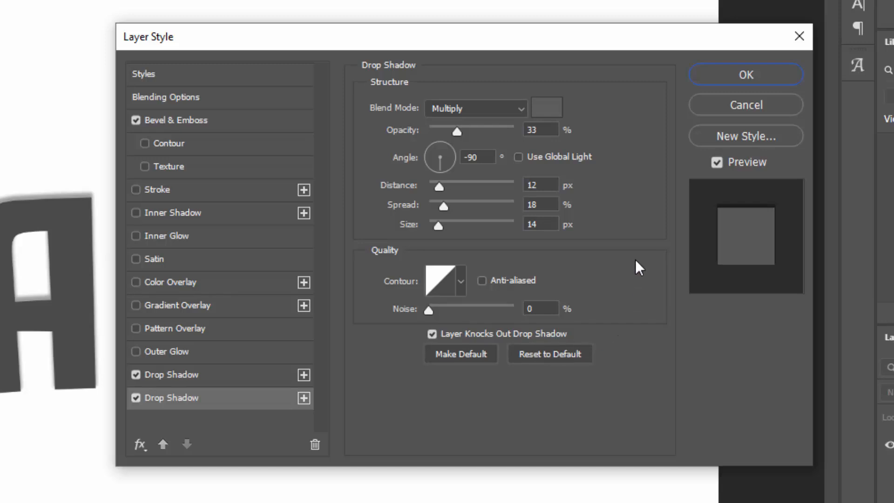
pyautogui.click(548, 111)
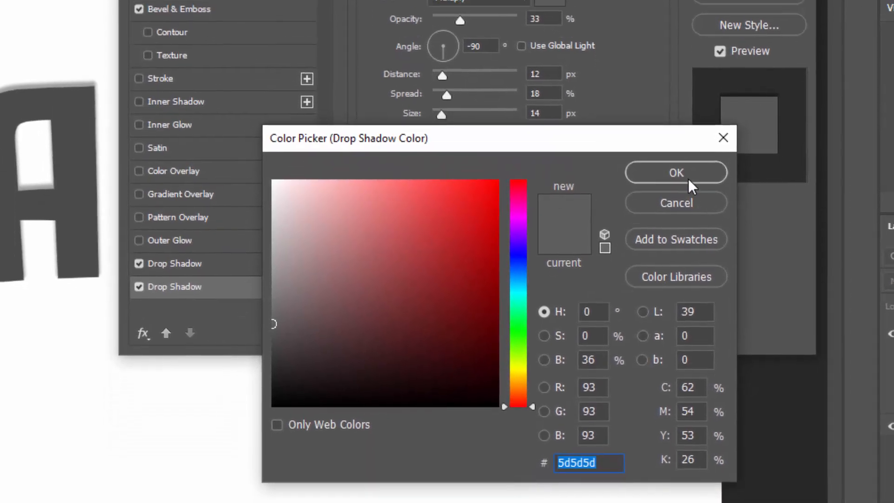
pyautogui.click(688, 178)
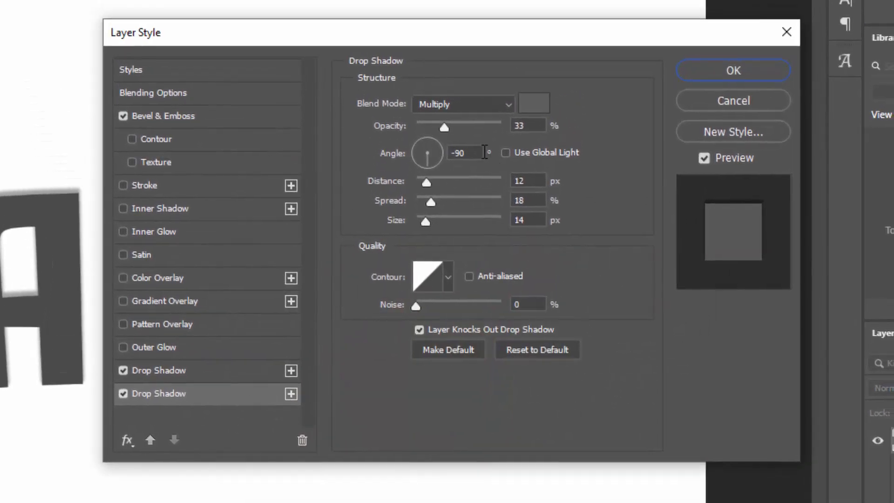
pyautogui.click(479, 152)
pyautogui.write('90')
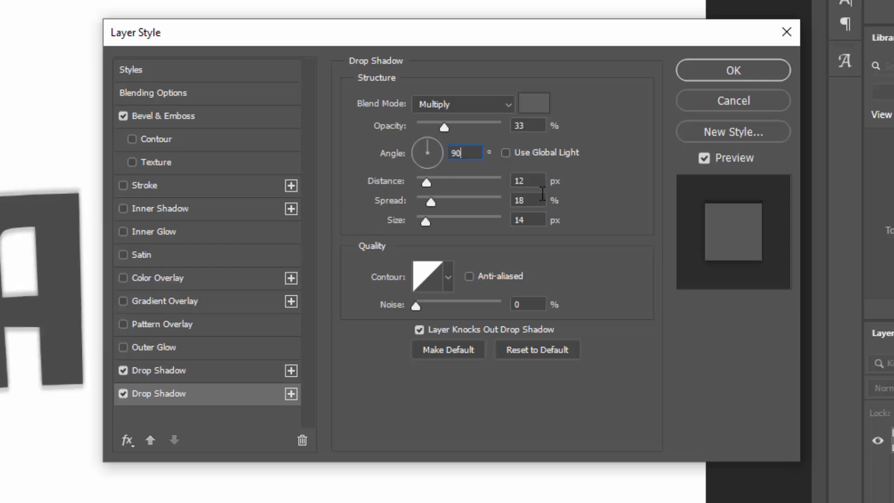
# Set the second drop shadow's distance to 15 px, spread to 24% and size to 25 px.
pyautogui.moveTo(535, 187); pyautogui.dragTo(516, 184)
pyautogui.write('15')
pyautogui.moveTo(544, 205); pyautogui.dragTo(445, 204)
pyautogui.write('24')
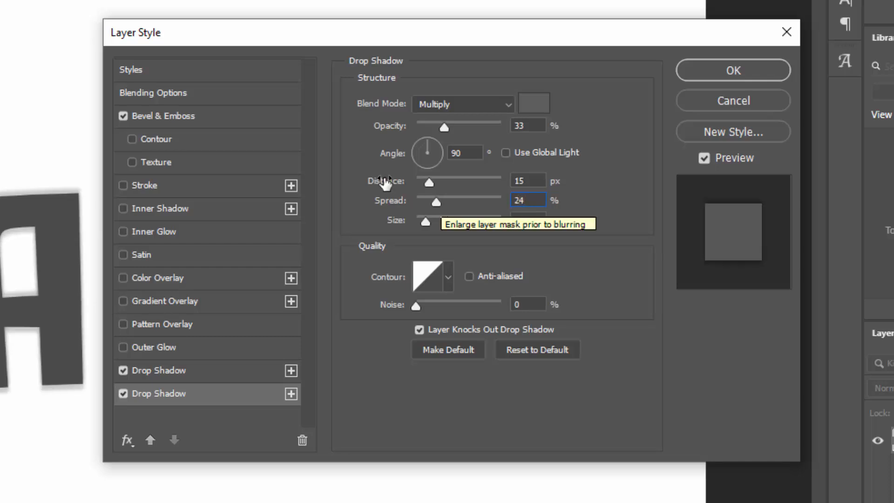
pyautogui.press('Tab')
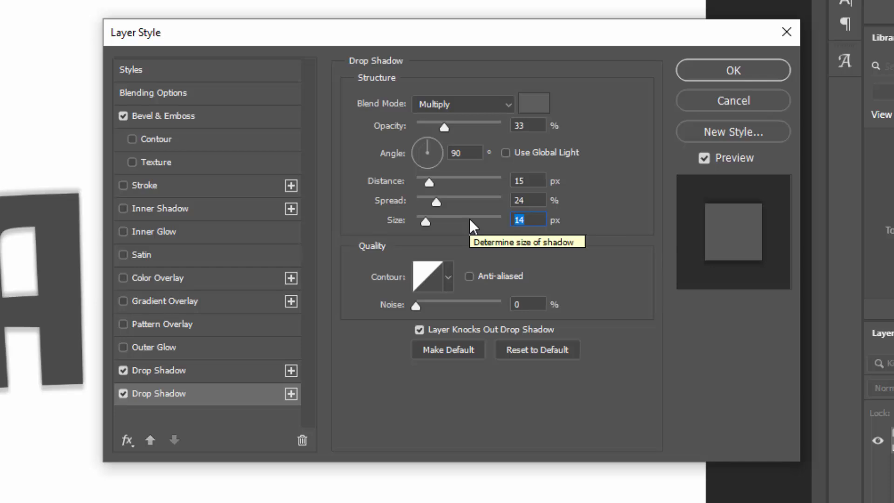
pyautogui.write('25')
# Add a third drop shadow and set the lowest shadow's opacity to 25%.
pyautogui.click(294, 397)
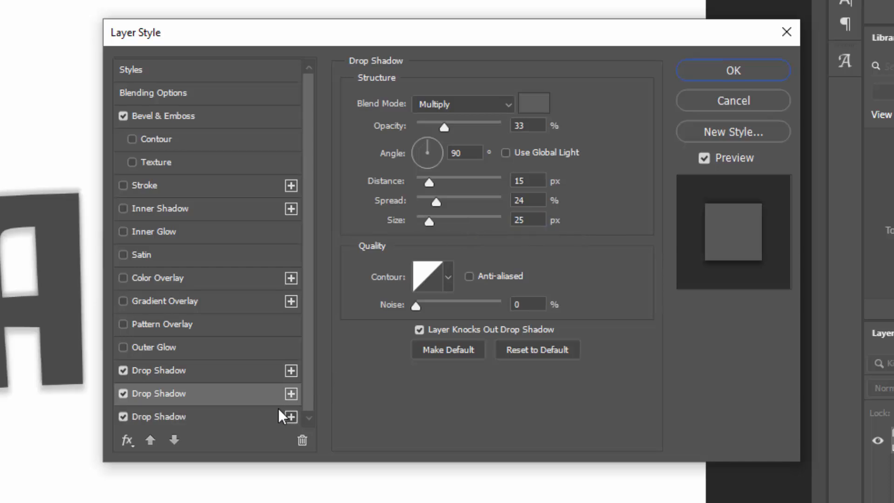
pyautogui.click(225, 414)
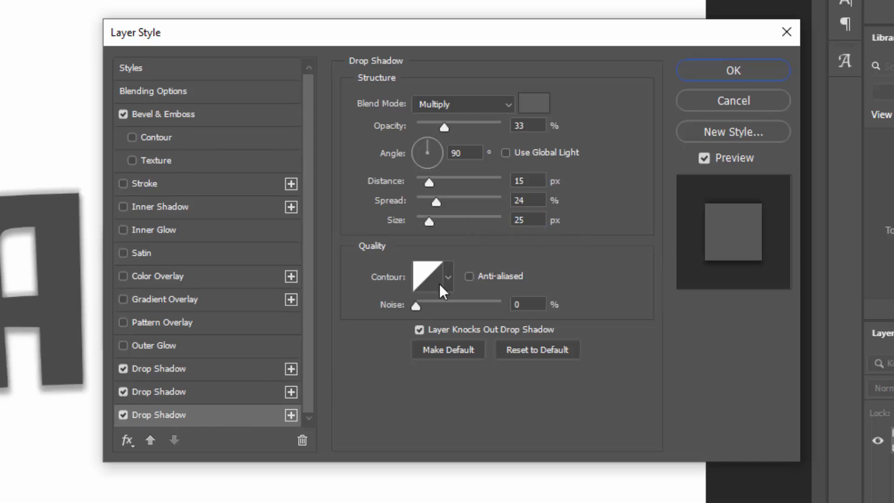
pyautogui.click(524, 126)
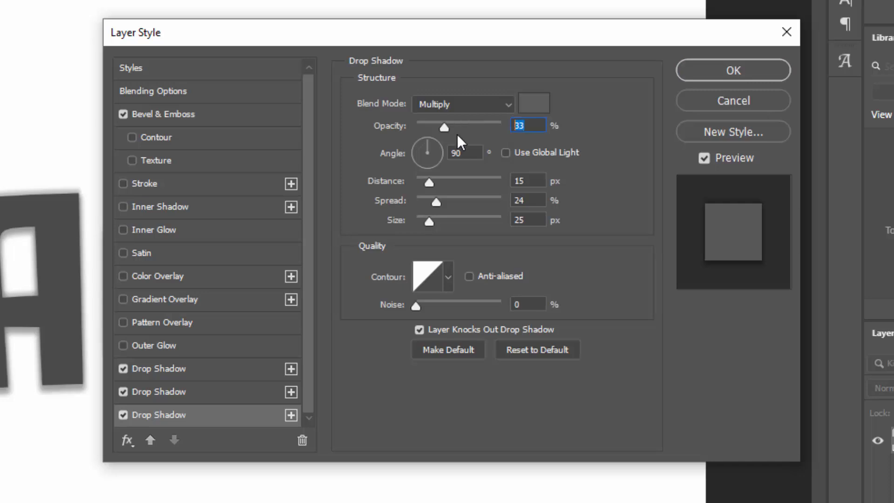
pyautogui.write('2')
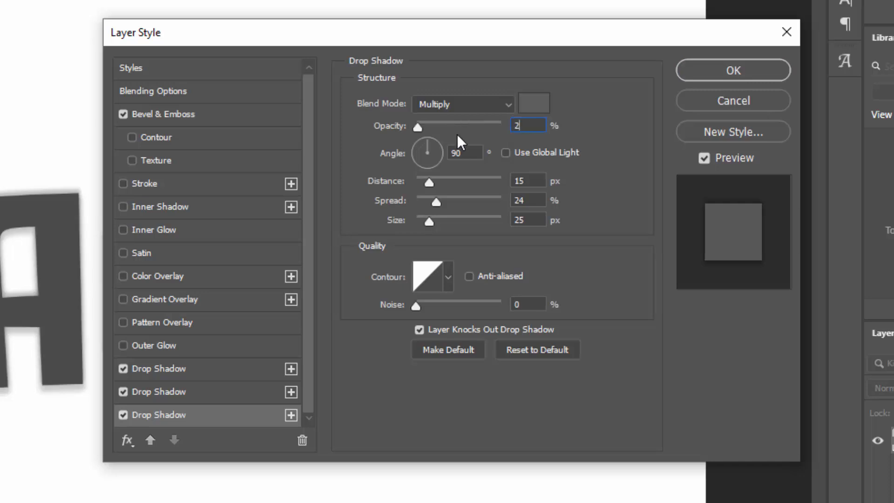
pyautogui.write('5')
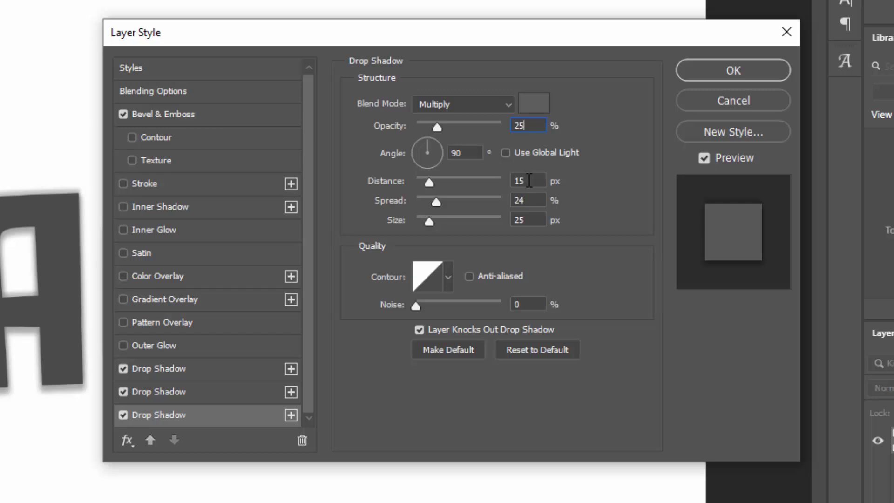
# Set the third drop shadow's distance to 31 px, spread to 10% and size to 38 px.
pyautogui.press('Tab')
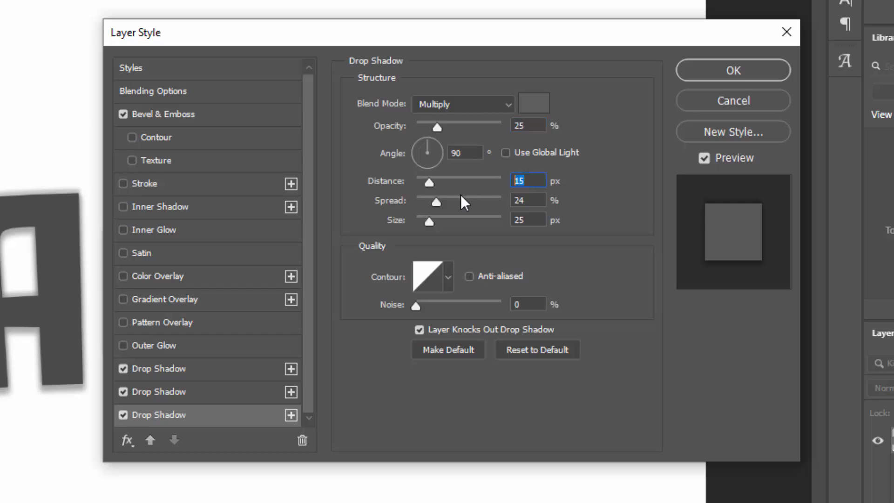
pyautogui.write('31')
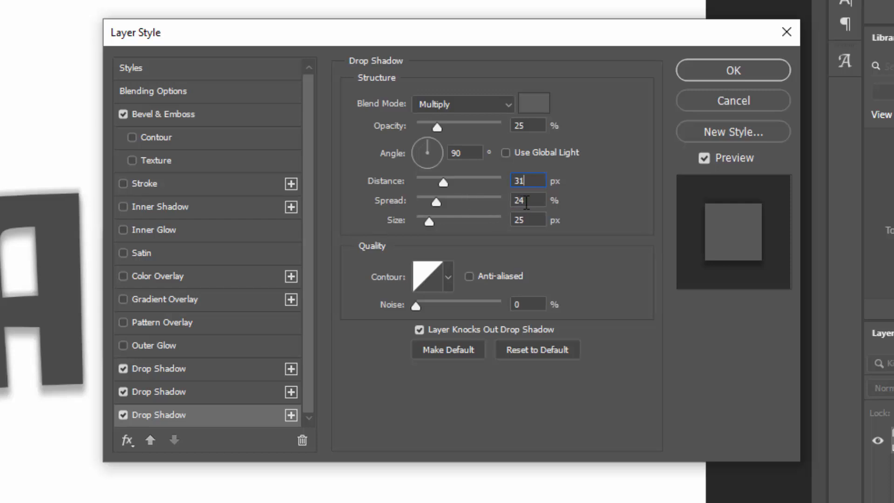
pyautogui.press('Tab')
pyautogui.write('10')
pyautogui.press('Tab')
pyautogui.write('38')
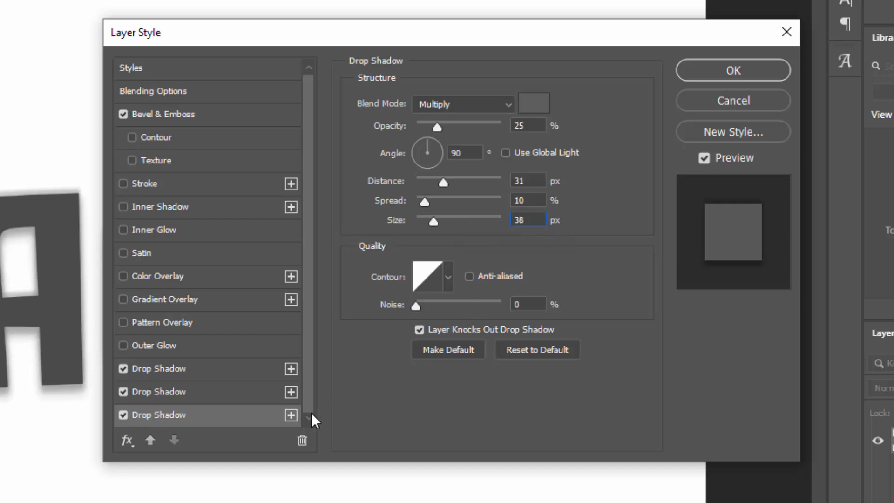
# Add a fourth drop shadow and set the lowest one to 18% opacity, 43 px distance, 10% spread and 43 px size.
pyautogui.click(286, 418)
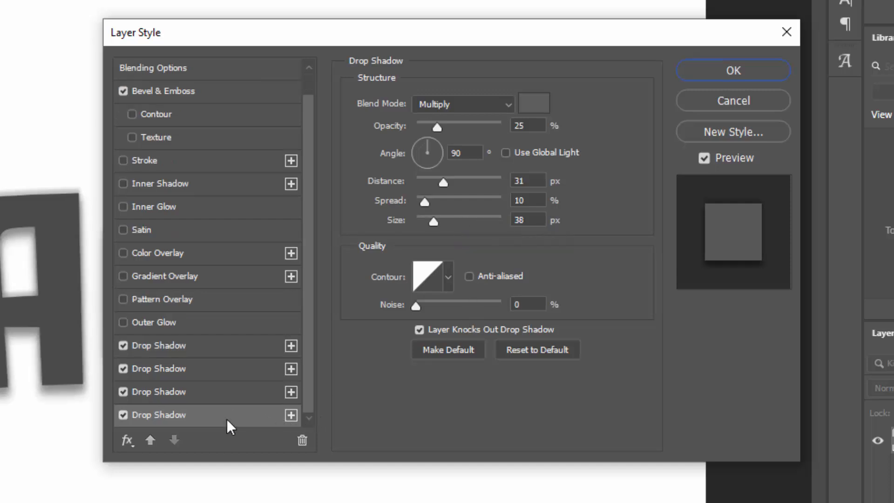
pyautogui.click(533, 126)
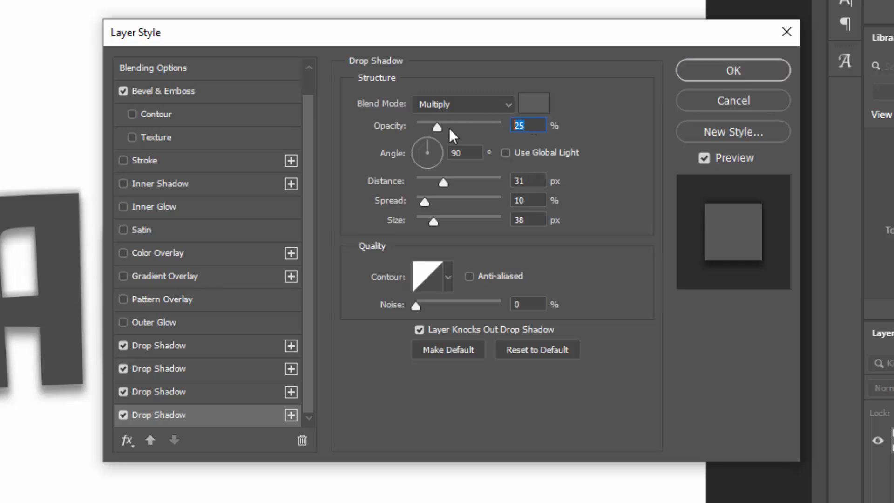
pyautogui.write('18')
pyautogui.click(524, 181)
pyautogui.write('43')
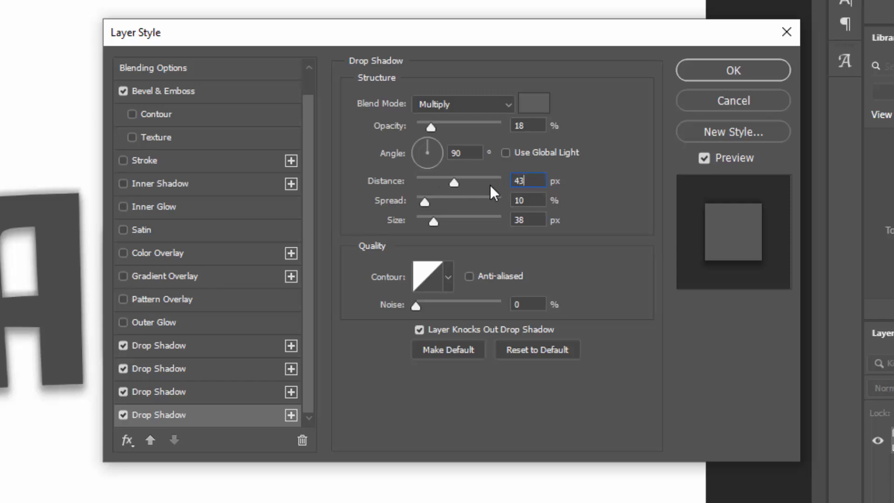
pyautogui.click(529, 201)
pyautogui.write('10')
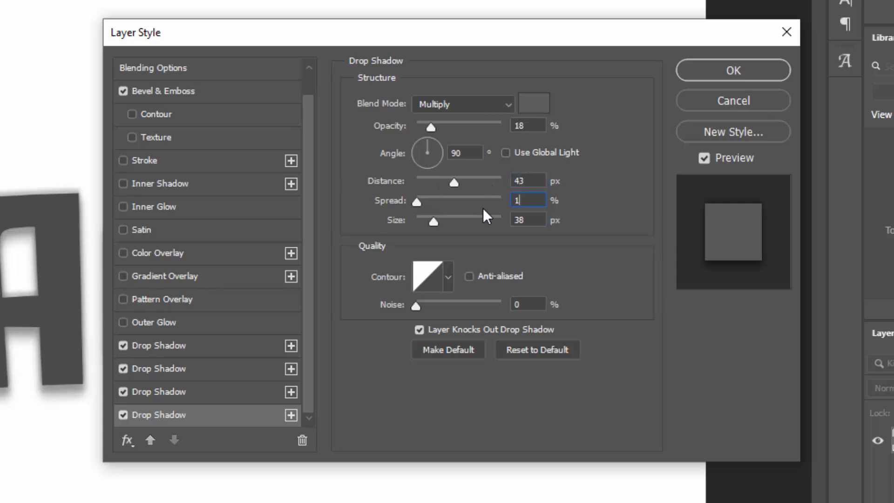
pyautogui.click(536, 221)
pyautogui.write('43')
# Add a fifth drop shadow with 16% opacity, 59 px distance, 10% spread and 56 px size, and apply the layer style.
pyautogui.click(290, 416)
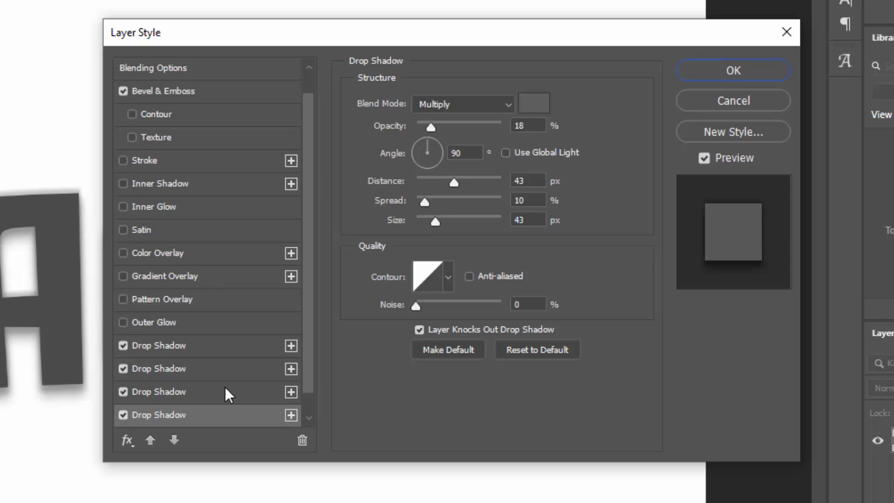
pyautogui.click(213, 415)
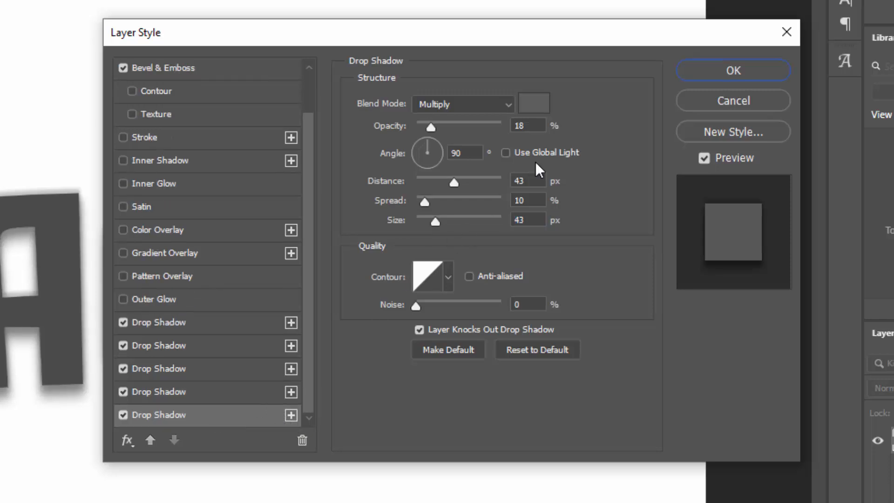
pyautogui.click(525, 124)
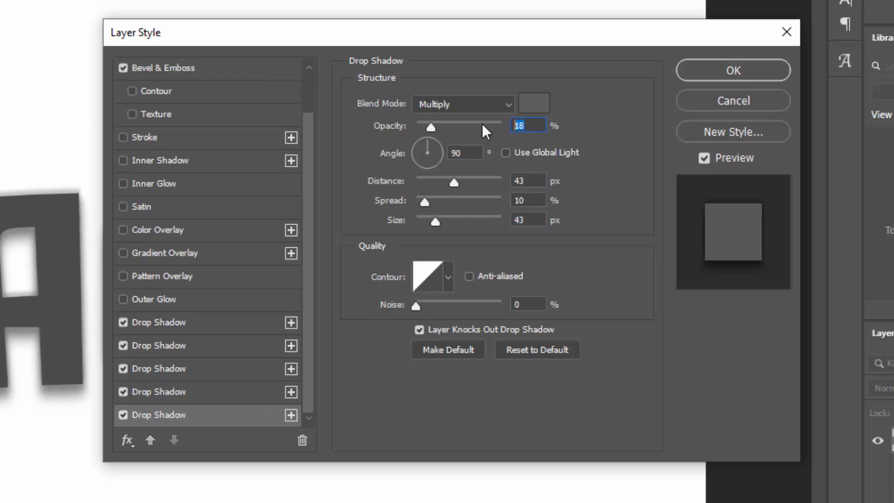
pyautogui.write('16')
pyautogui.click(464, 181)
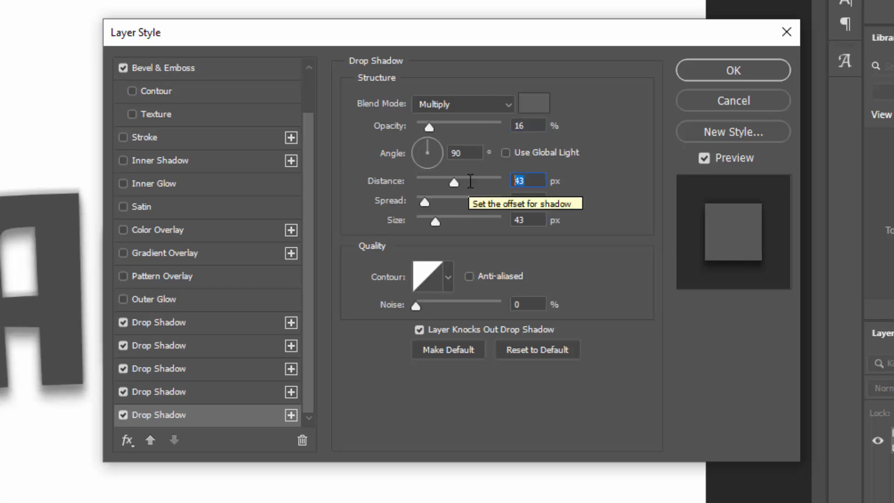
pyautogui.write('59')
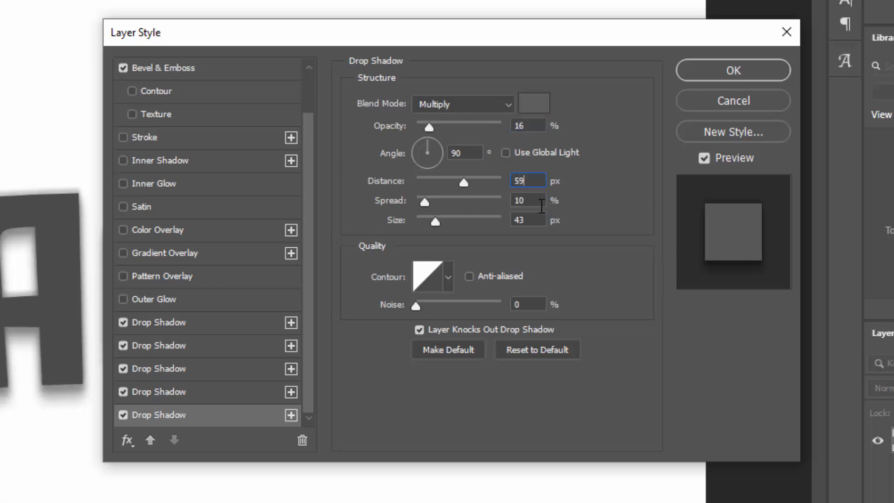
pyautogui.press('Tab')
pyautogui.press('Tab')
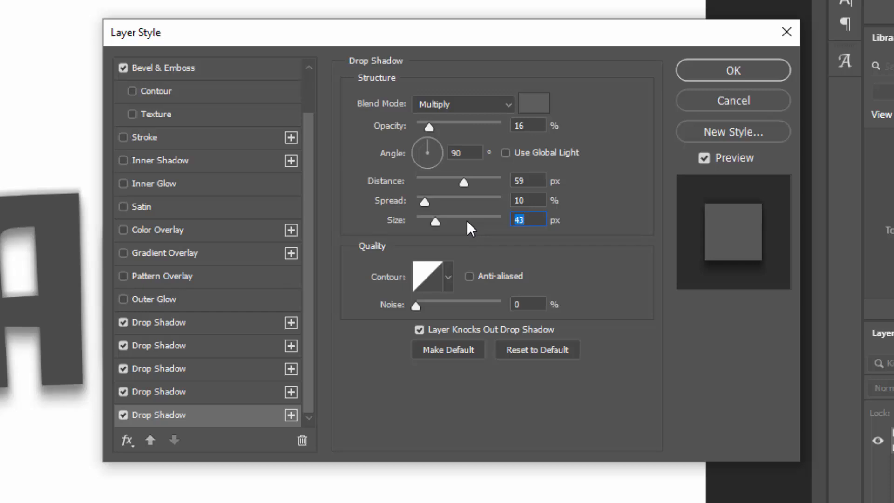
pyautogui.write('50')
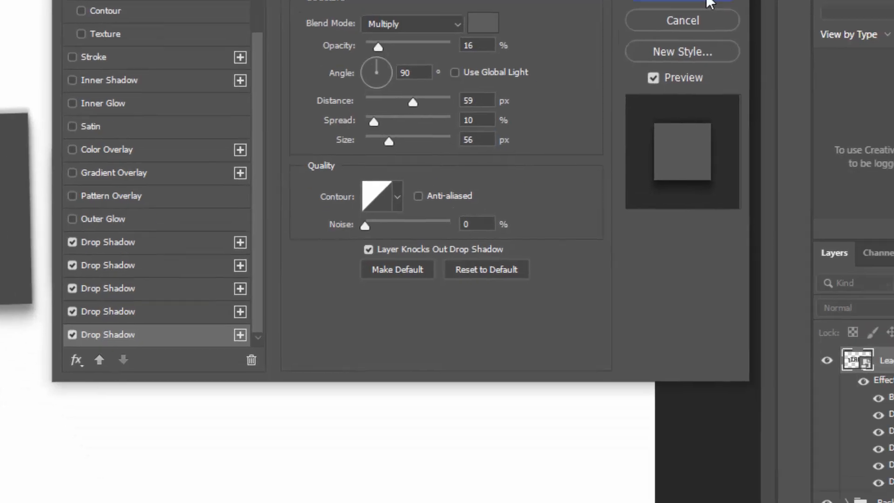
pyautogui.click(758, 78)
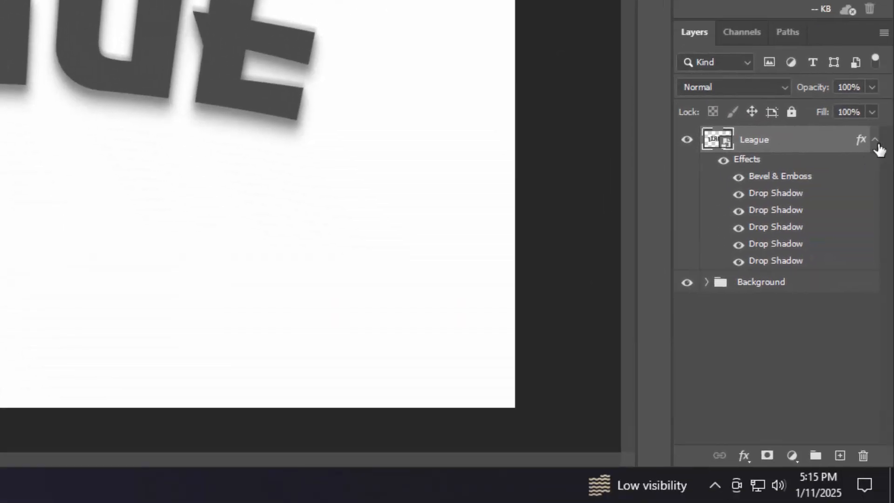
# Collapse the League layer's effects, duplicate the layer and put the original League layer into its own group.
pyautogui.click(877, 141)
pyautogui.hotkey('ctrl', 'shift', 'alt', 't')
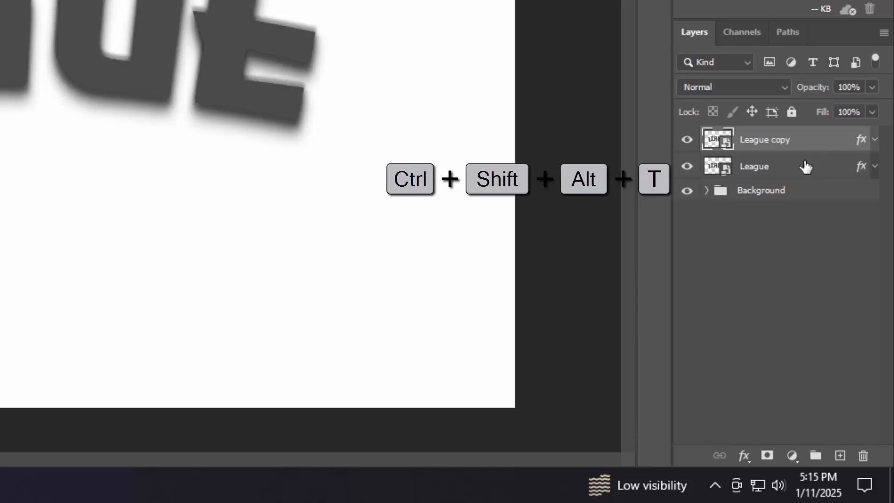
pyautogui.click(806, 166)
pyautogui.hotkey('ctrl', 'g')
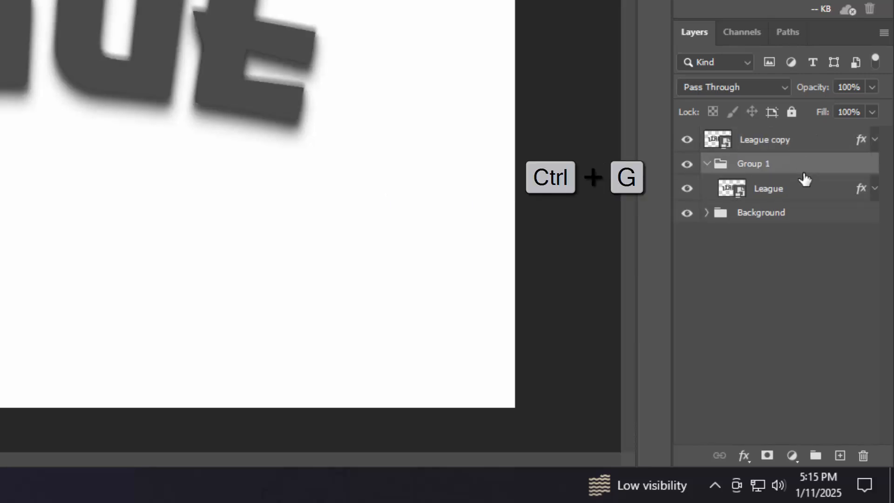
# Rename both the new group and the League layer inside it as Shadow, and collapse the group.
pyautogui.doubleClick(773, 164)
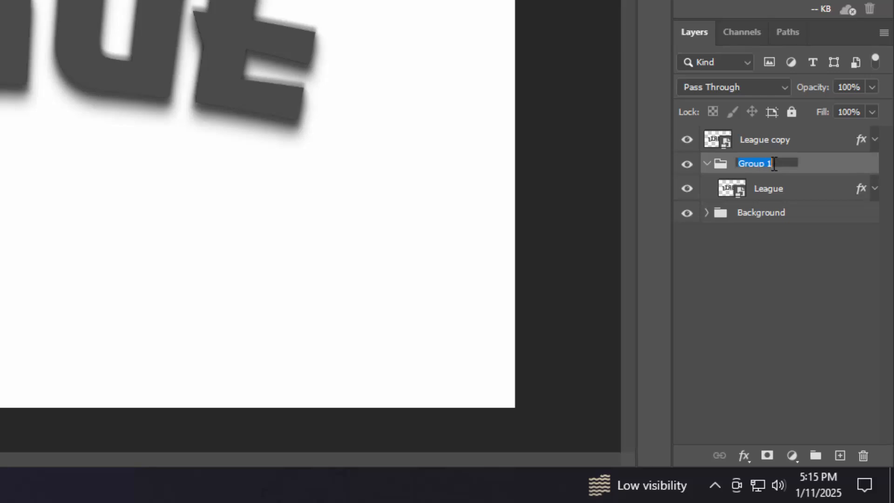
pyautogui.write('Shadow')
pyautogui.hotkey('ctrl', 'a')
pyautogui.hotkey('ctrl', 'c')
pyautogui.doubleClick(782, 199)
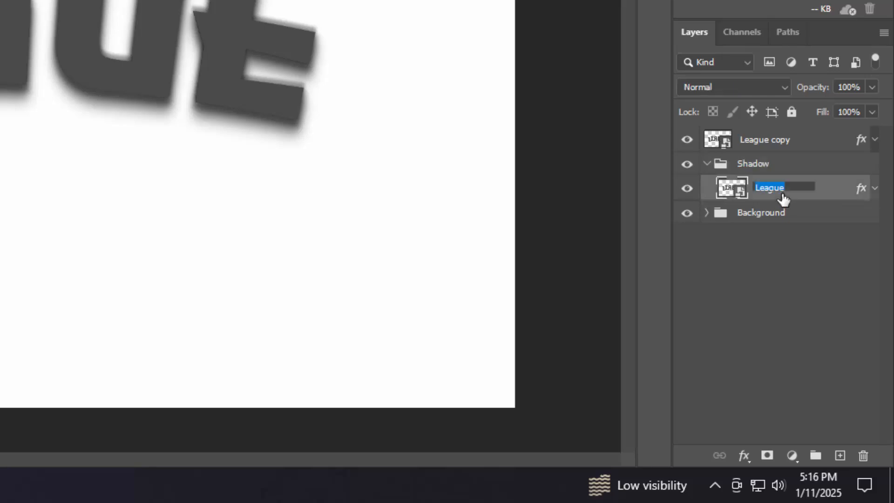
pyautogui.hotkey('ctrl', 'v')
pyautogui.press('Return')
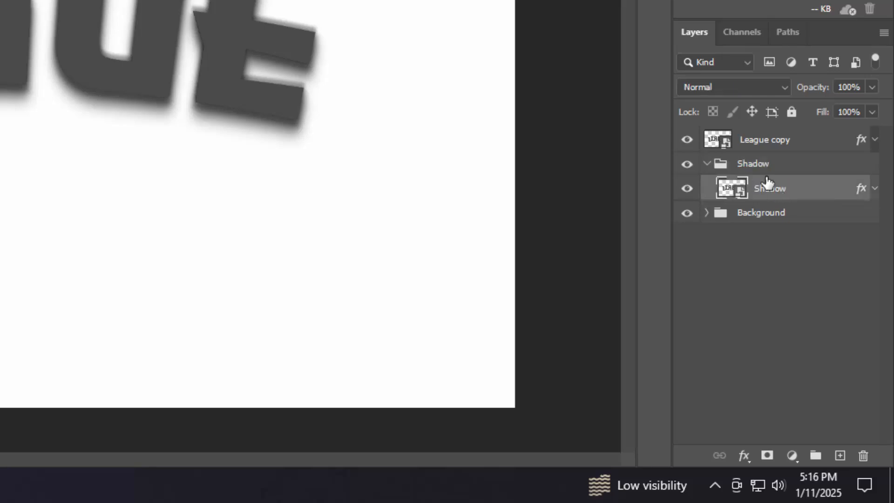
pyautogui.click(706, 165)
# Open the League copy layer's blending options and check its fill opacity and its Bevel & Emboss angle and shadow opacity.
pyautogui.click(809, 142)
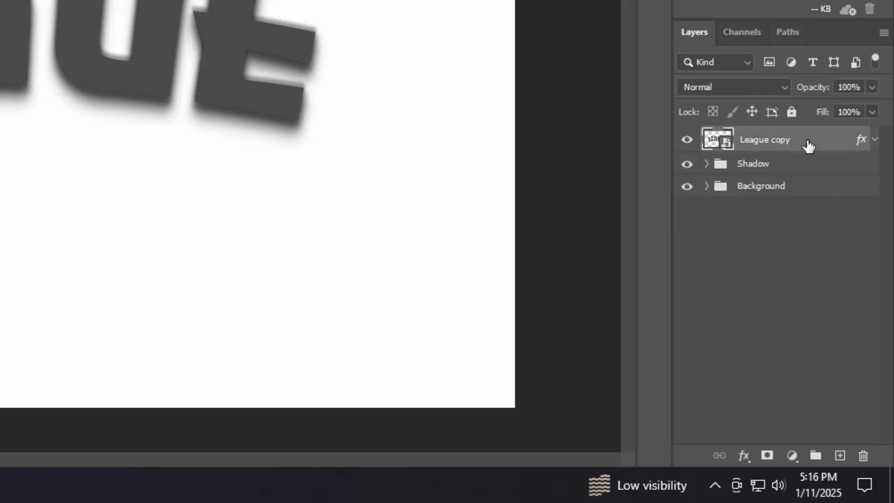
pyautogui.click(738, 462)
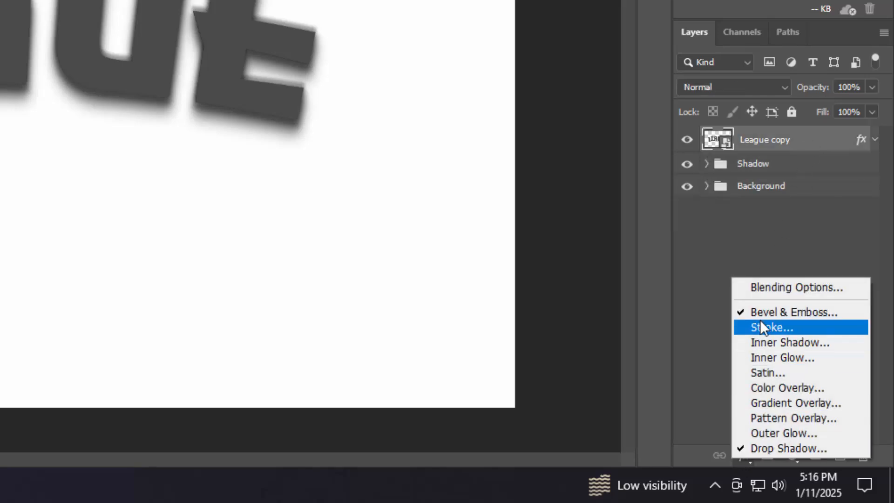
pyautogui.click(760, 282)
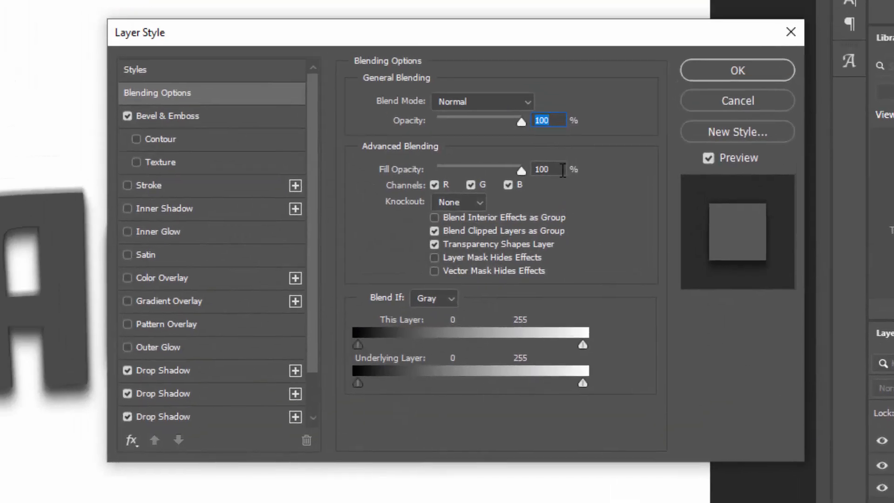
pyautogui.click(561, 170)
pyautogui.click(178, 122)
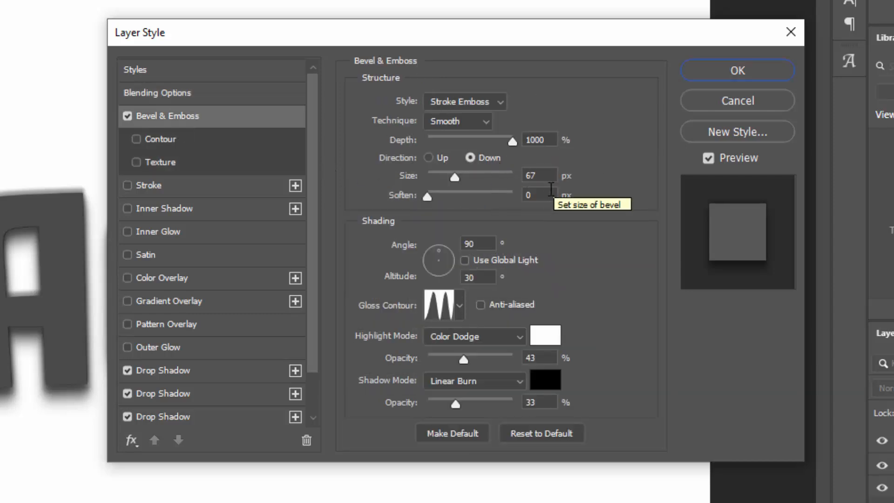
pyautogui.doubleClick(472, 243)
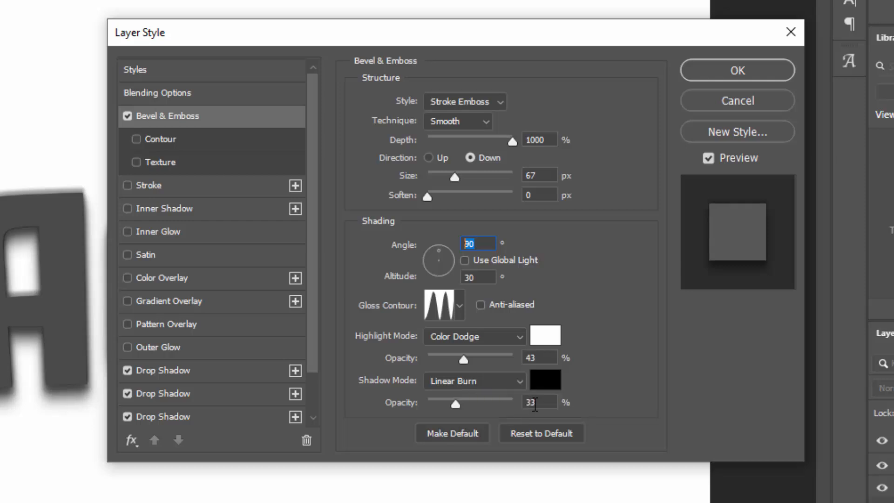
pyautogui.moveTo(543, 404); pyautogui.dragTo(501, 415)
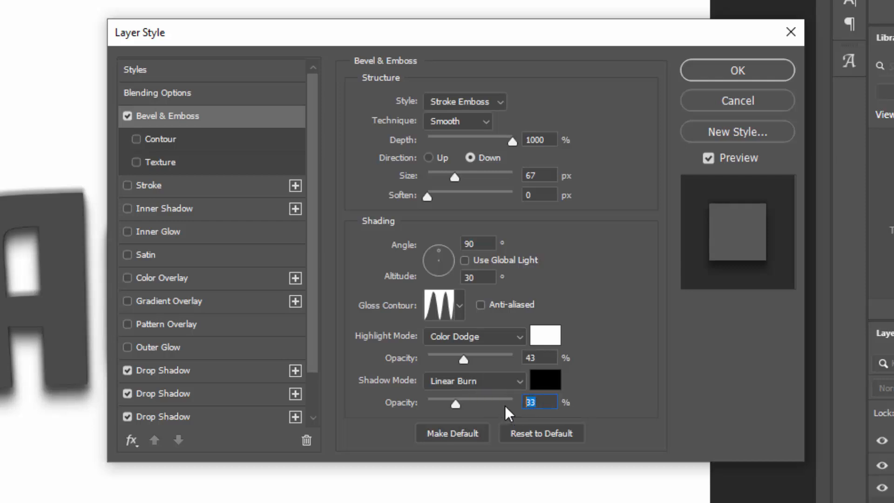
# Add a stroke to the League copy layer with 12 px size, Outside position and 100% opacity.
pyautogui.click(168, 196)
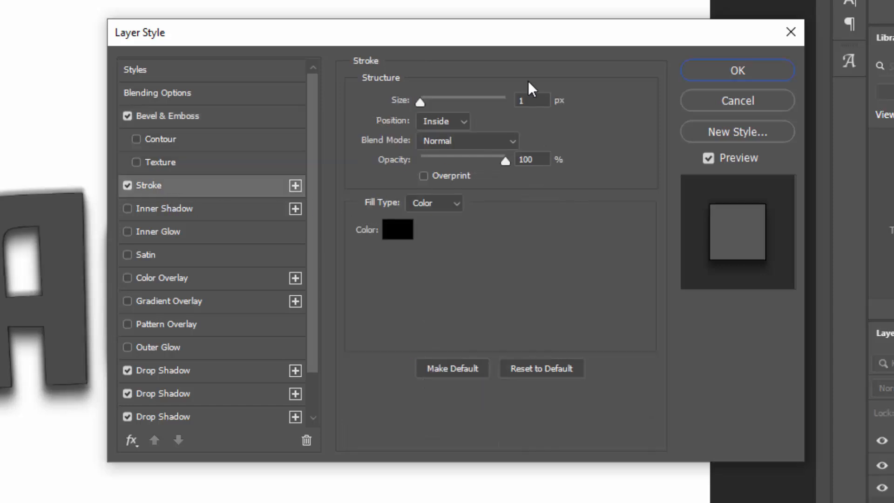
pyautogui.doubleClick(536, 101)
pyautogui.write('12')
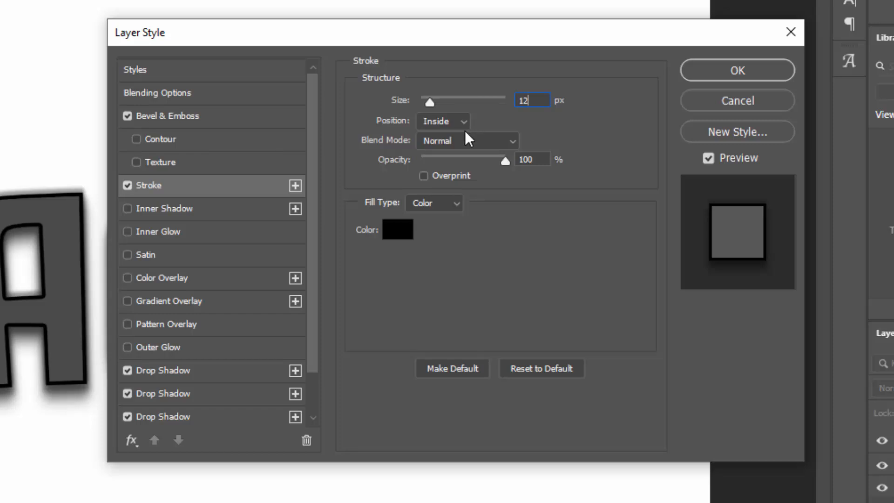
pyautogui.click(450, 125)
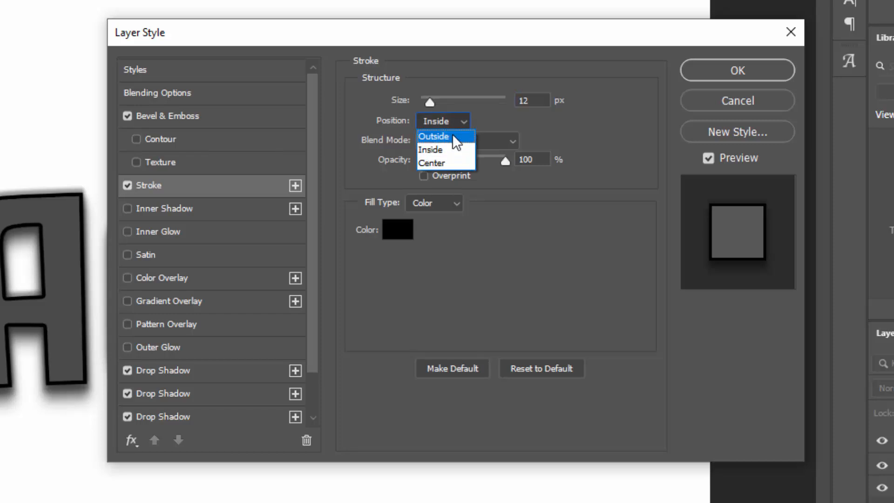
pyautogui.click(453, 136)
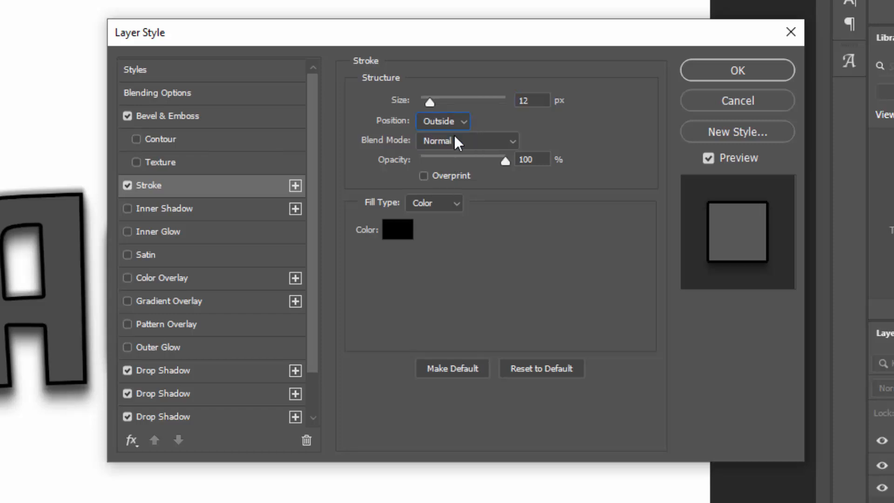
pyautogui.doubleClick(538, 162)
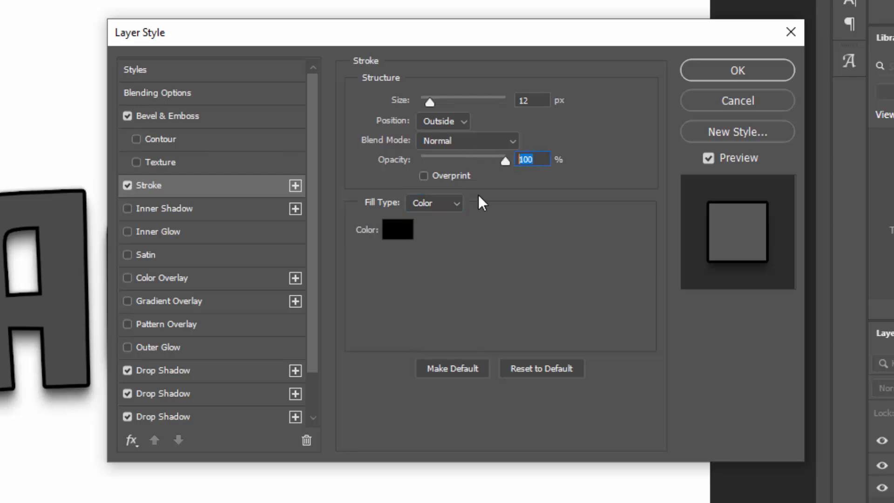
# Change the stroke's fill type to Gradient and apply the multi-stop silver gradient preset named Custom.
pyautogui.click(450, 203)
pyautogui.click(448, 231)
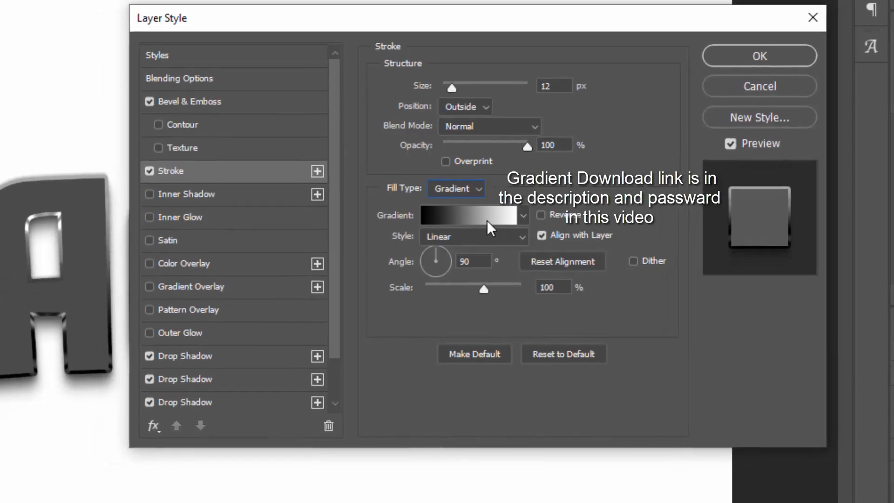
pyautogui.click(464, 235)
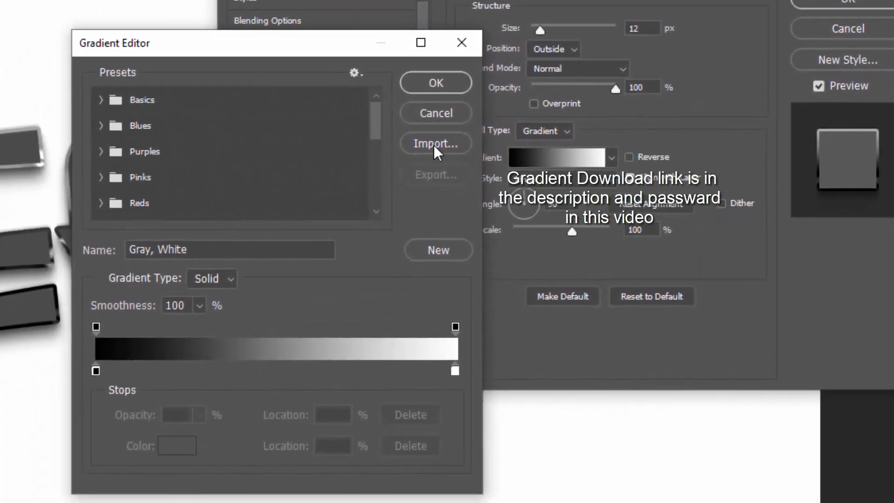
pyautogui.scroll(-5, 266, 268)
pyautogui.scroll(-1, 378, 203)
pyautogui.click(106, 181)
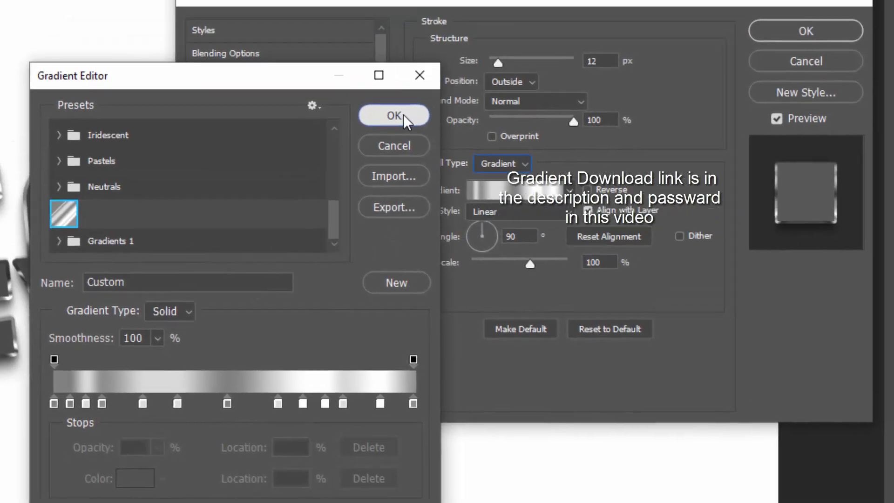
pyautogui.click(445, 82)
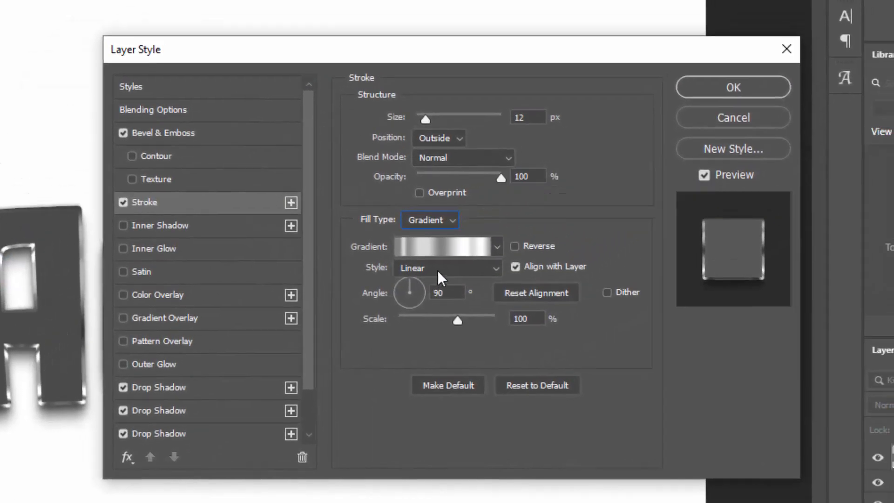
# Set the stroke gradient's style to Linear at its 90° angle and its scale to 111%.
pyautogui.click(438, 270)
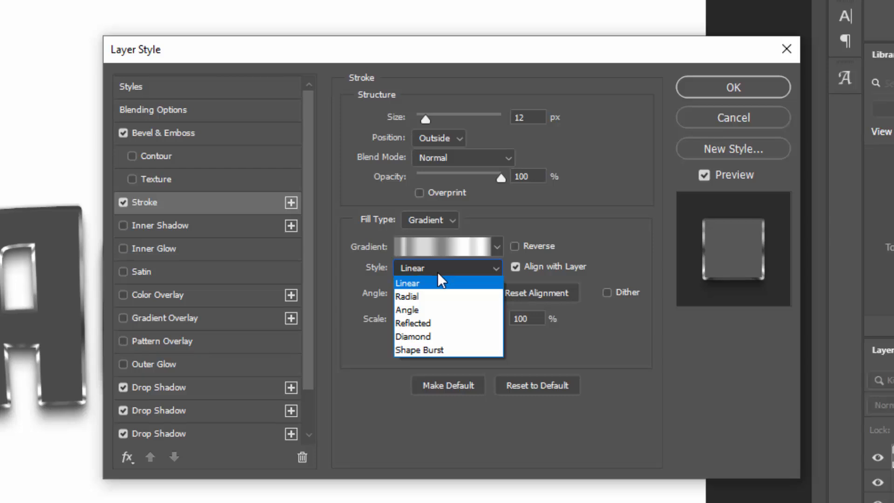
pyautogui.click(415, 285)
pyautogui.press('Tab')
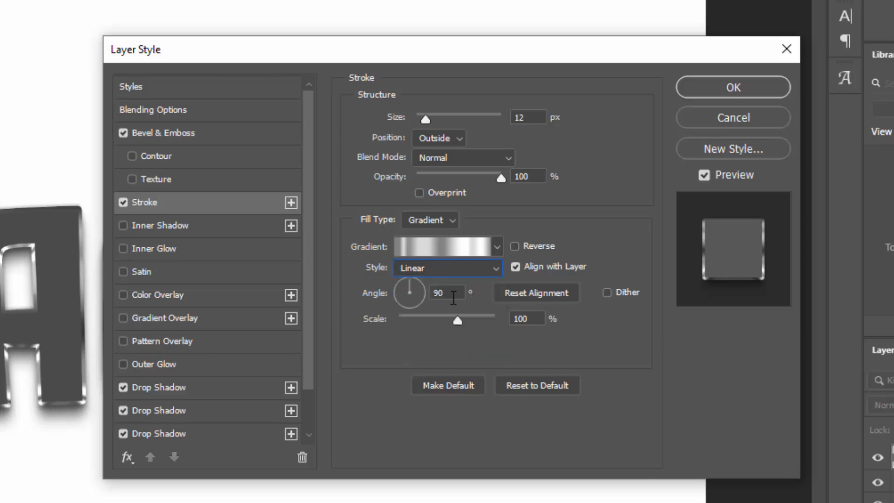
pyautogui.press('Tab')
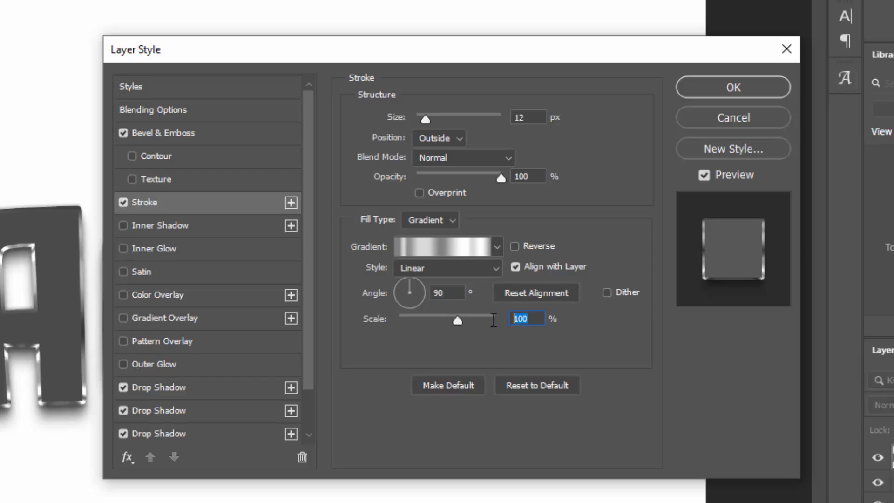
pyautogui.write('111')
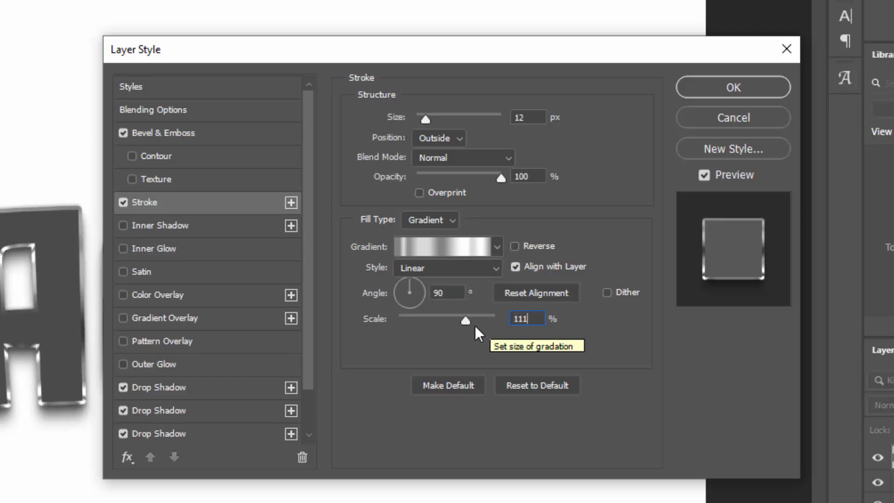
# Turn off all five drop shadow effects on the League copy layer and return to its stroke settings.
pyautogui.click(123, 387)
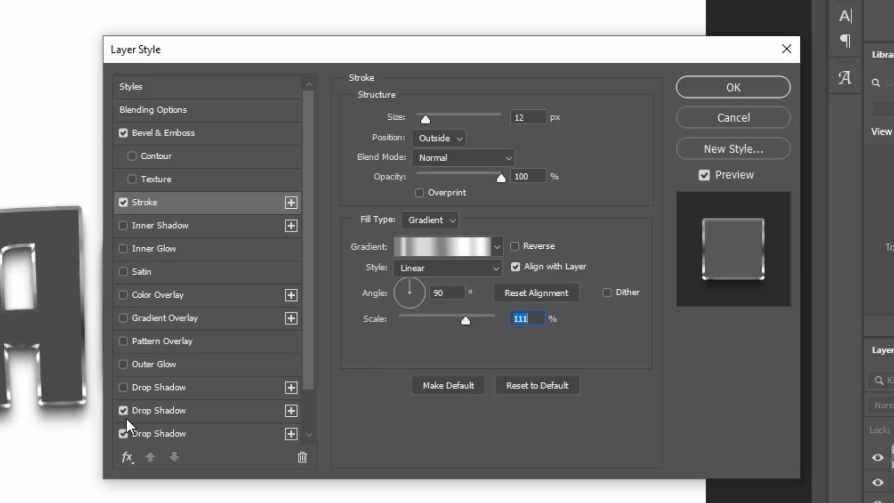
pyautogui.click(127, 418)
pyautogui.click(124, 411)
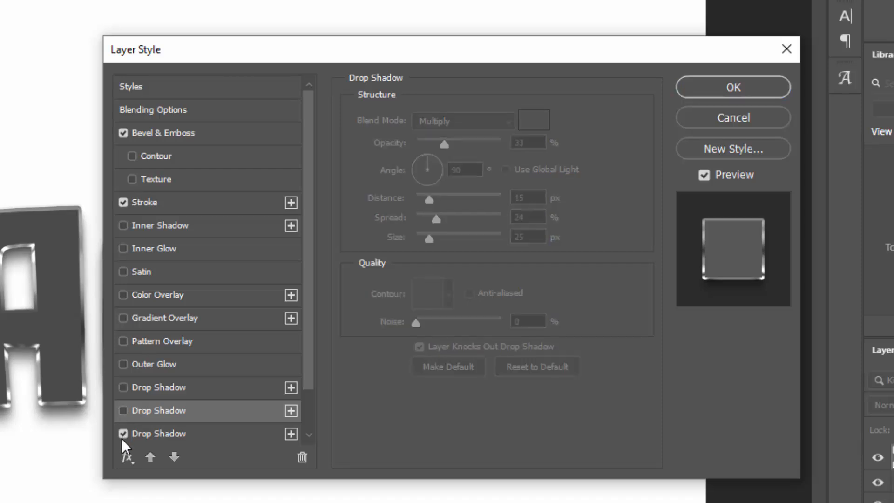
pyautogui.scroll(-1, 125, 433)
pyautogui.click(124, 386)
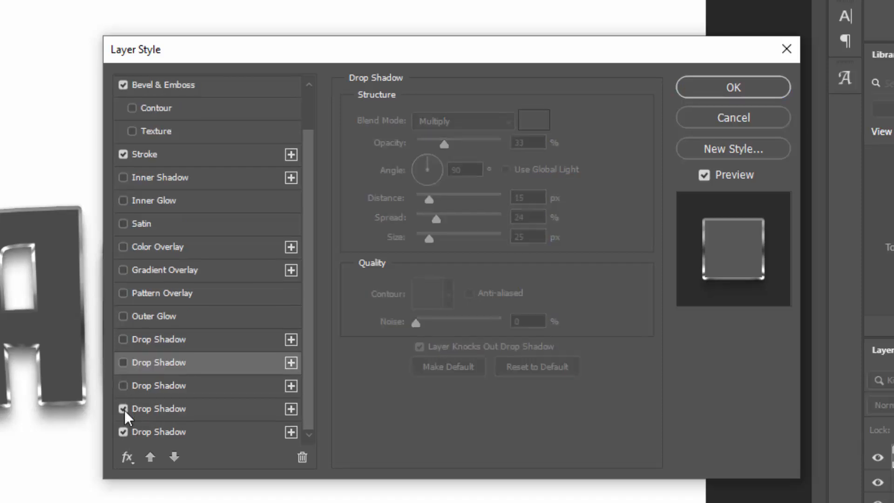
pyautogui.click(124, 408)
pyautogui.click(124, 433)
pyautogui.scroll(1, 228, 321)
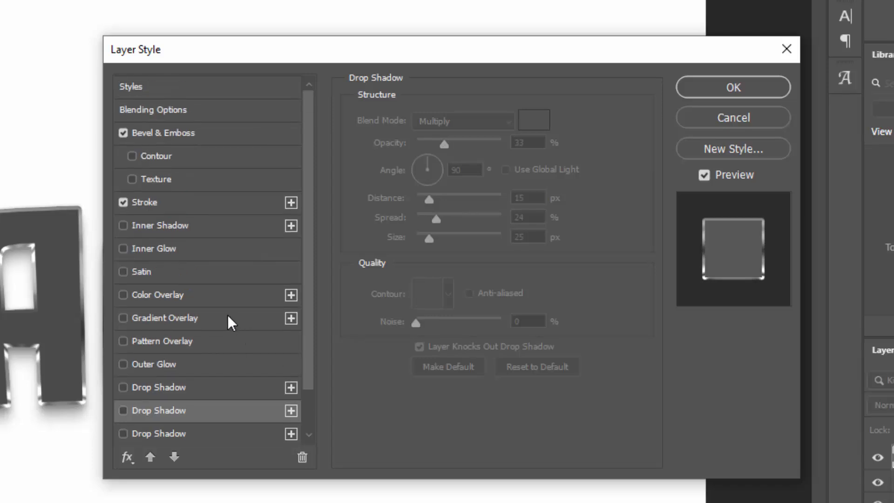
pyautogui.click(187, 205)
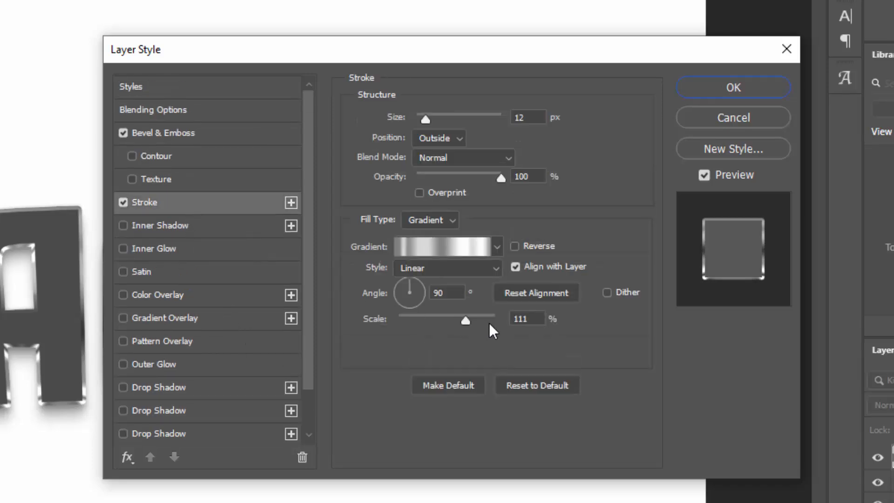
# Add a gradient overlay to the League copy layer using the silver multi-stop preset named Custom.
pyautogui.click(222, 322)
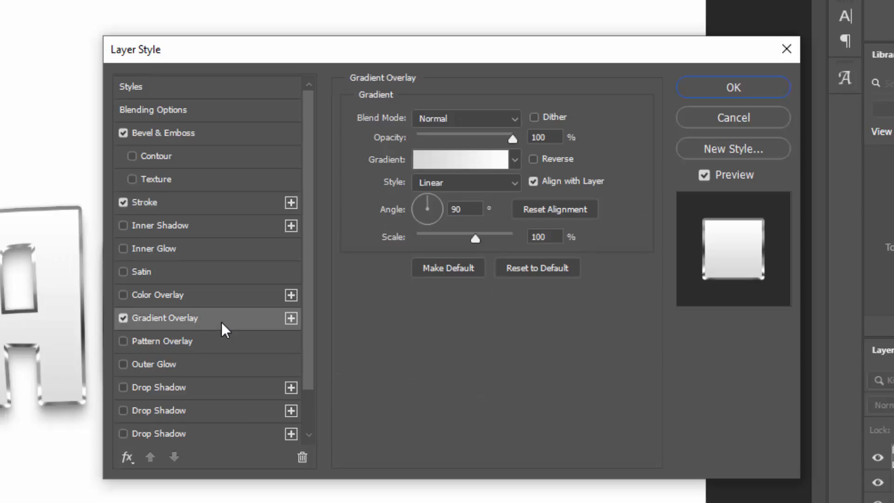
pyautogui.click(492, 161)
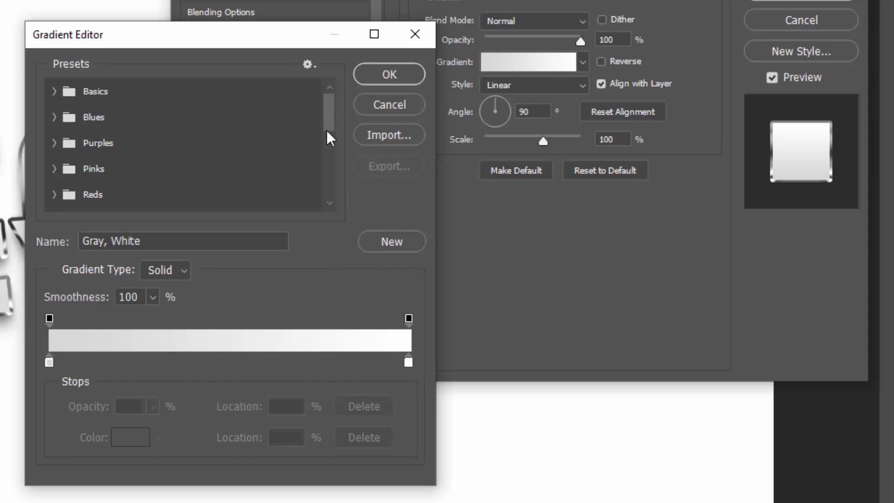
pyautogui.moveTo(328, 136); pyautogui.dragTo(324, 207)
pyautogui.click(58, 172)
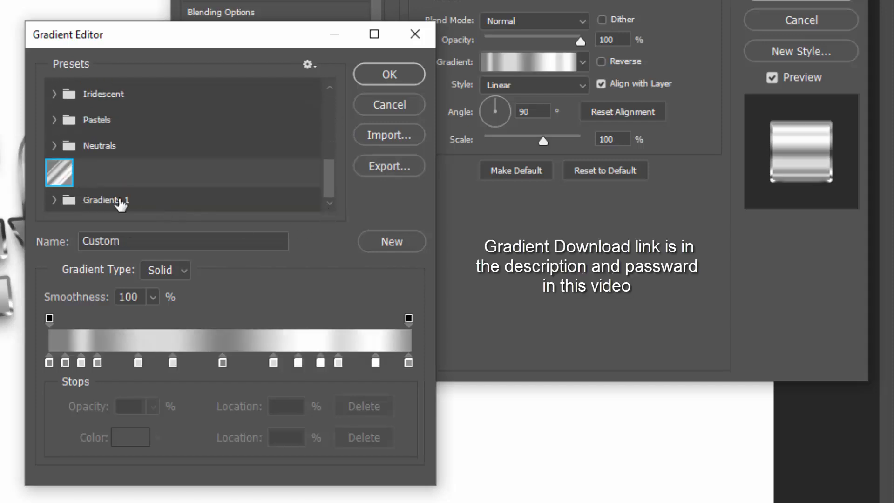
pyautogui.click(387, 84)
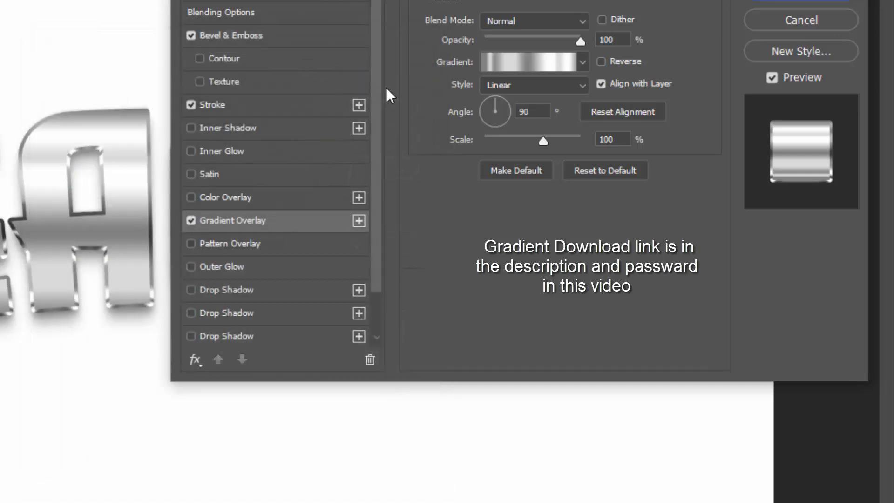
# Reverse the gradient overlay, set its scale to 39%, and apply the layer style.
pyautogui.click(602, 62)
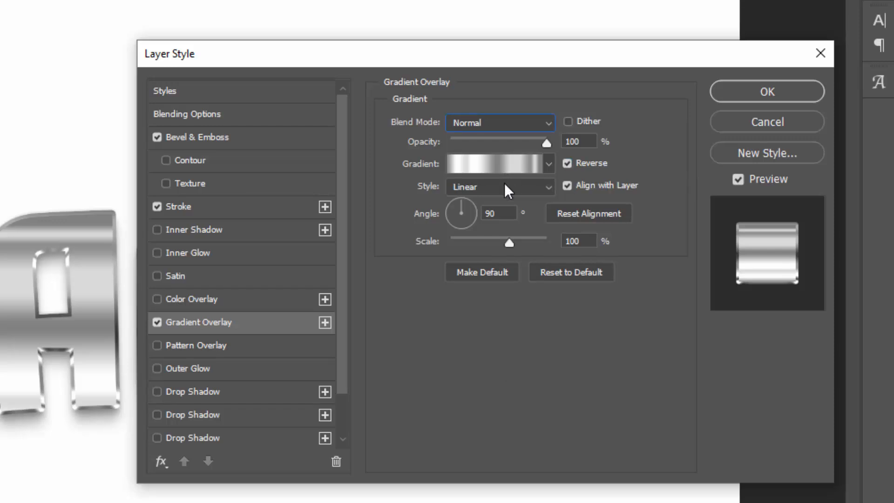
pyautogui.moveTo(584, 245); pyautogui.dragTo(531, 237)
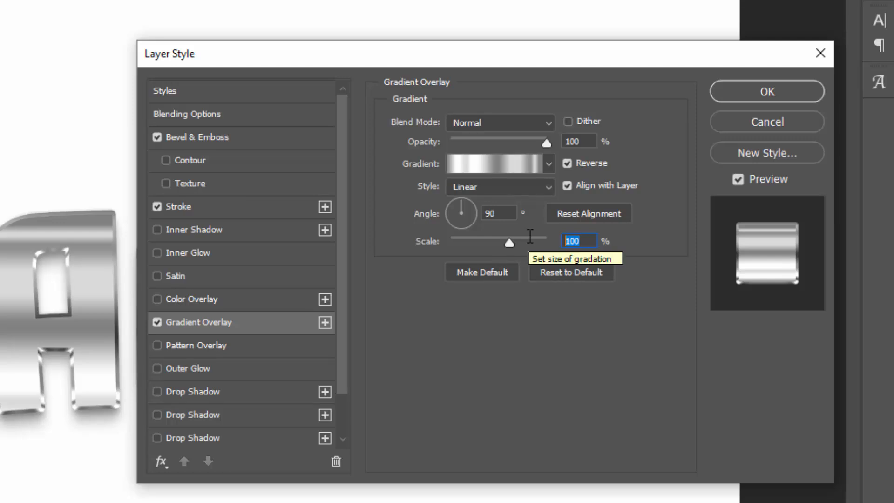
pyautogui.write('39')
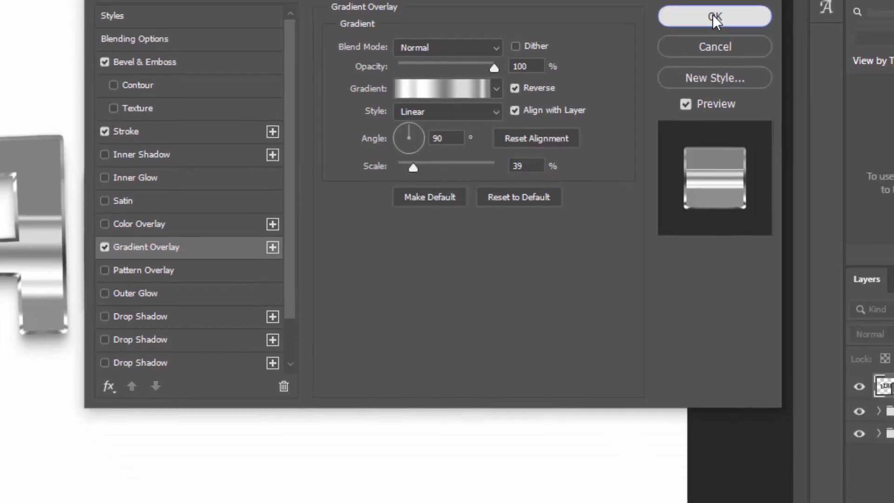
pyautogui.click(766, 92)
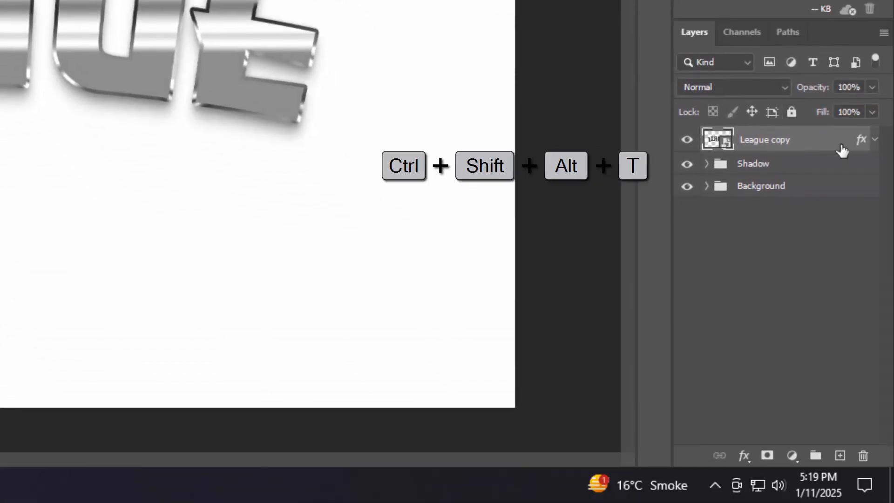
# Duplicate the League copy layer 18 times with the repeated transform to build up the text's extruded depth.
pyautogui.hotkey('ctrl', 'shift', 'alt', 't')
pyautogui.hotkey('ctrl', 'shift', 'alt', 't')
pyautogui.hotkey('ctrl', 'shift', 'alt', 't')
pyautogui.hotkey('ctrl', 'shift', 'alt', 't')
pyautogui.hotkey('ctrl', 'shift', 'alt', 't')
pyautogui.hotkey('ctrl', 'shift', 'alt', 't')
pyautogui.hotkey('ctrl', 'shift', 'alt', 't')
pyautogui.hotkey('ctrl', 'shift', 'alt', 't')
pyautogui.hotkey('ctrl', 'shift', 'alt', 't')
pyautogui.hotkey('ctrl', 'shift', 'alt', 't')
pyautogui.hotkey('ctrl', 'shift', 'alt', 't')
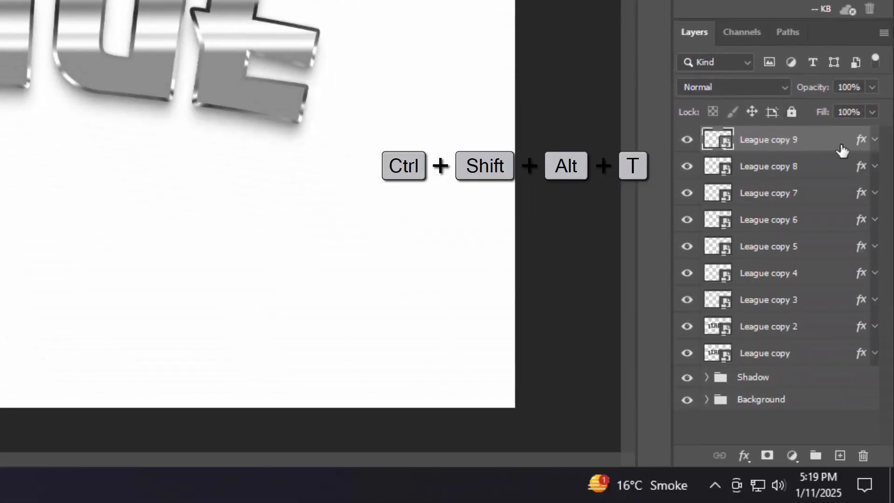
pyautogui.hotkey('ctrl', 'shift', 'alt', 't')
pyautogui.hotkey('ctrl', 'shift', 'alt', 't')
pyautogui.hotkey('ctrl', 'shift', 'alt', 't')
pyautogui.hotkey('ctrl', 'shift', 'alt', 't')
pyautogui.hotkey('ctrl', 'shift', 'alt', 't')
pyautogui.hotkey('ctrl', 'shift', 'alt', 't')
pyautogui.hotkey('ctrl', 'shift', 'alt', 't')
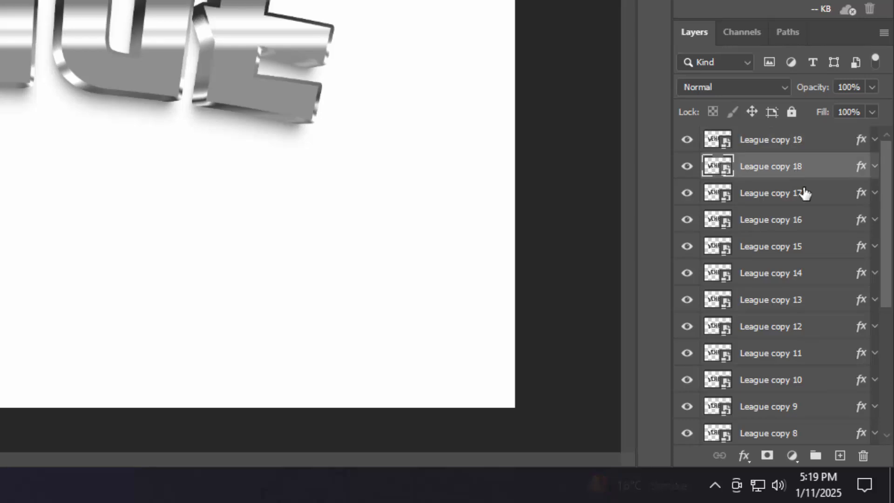
# Group all League copy layers below the topmost one and name the group Border.
pyautogui.scroll(-5, 801, 195)
pyautogui.keyDown('shift'); pyautogui.click(797, 388); pyautogui.keyUp('shift')
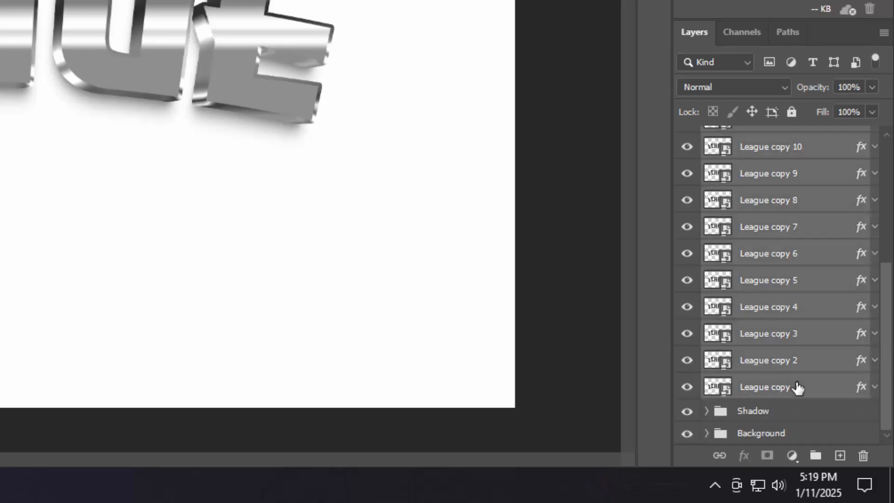
pyautogui.hotkey('ctrl', 'g')
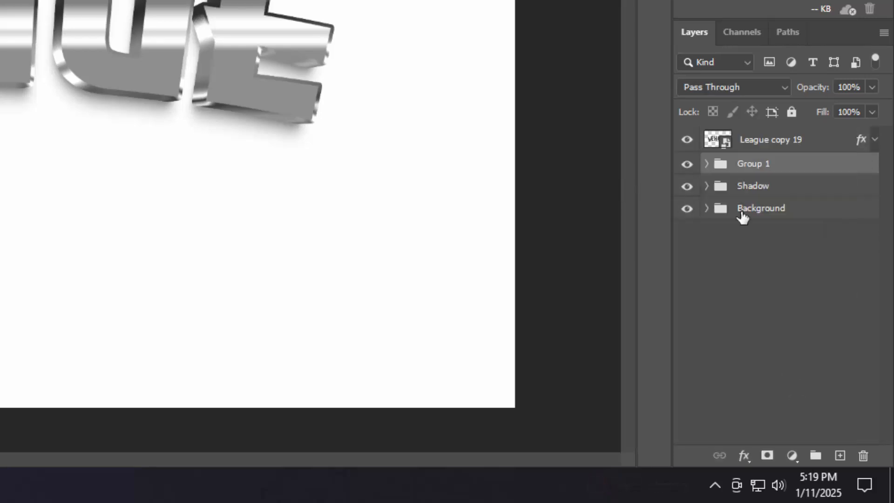
pyautogui.doubleClick(753, 164)
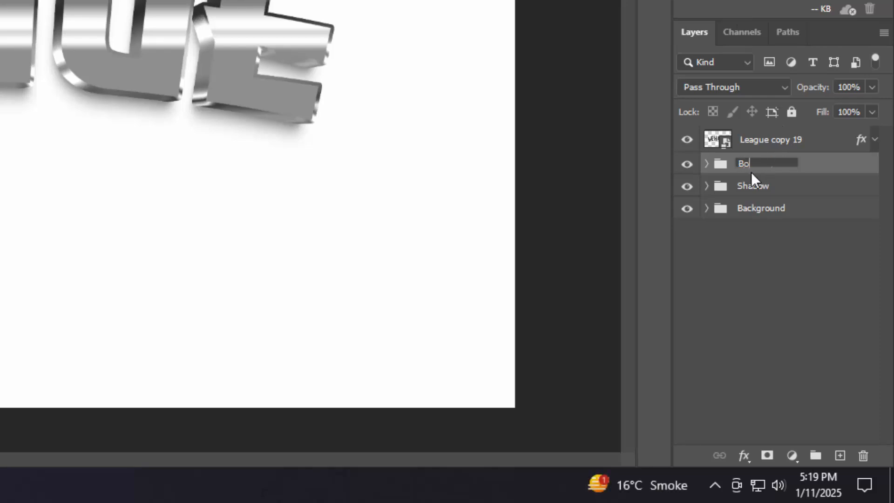
pyautogui.write('Border')
pyautogui.press('Return')
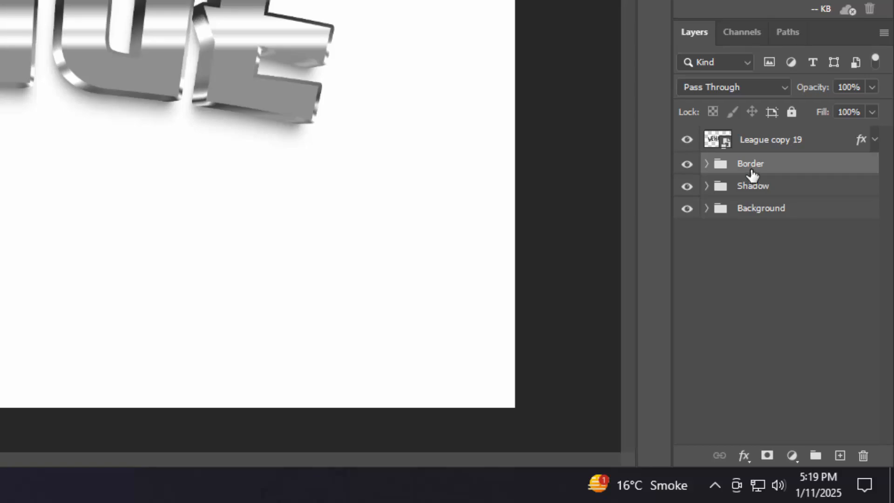
# Add a color overlay to the Border group with the Linear Burn blend mode.
pyautogui.click(744, 456)
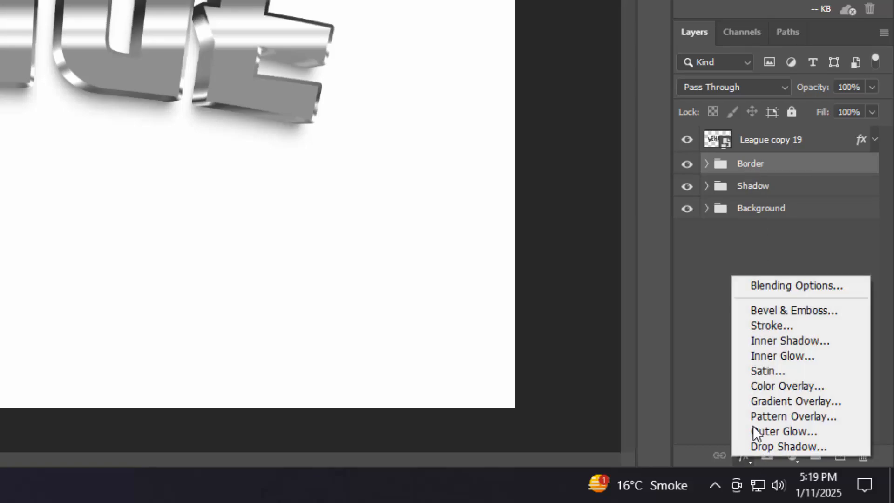
pyautogui.click(778, 285)
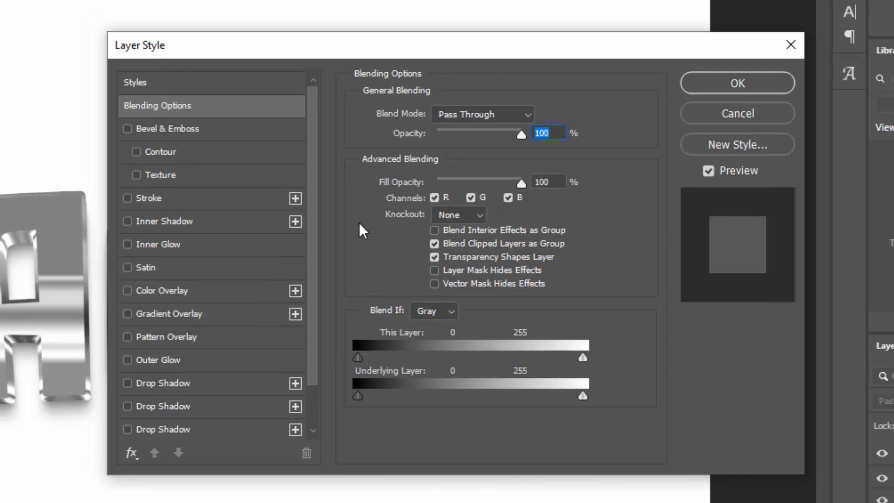
pyautogui.click(180, 292)
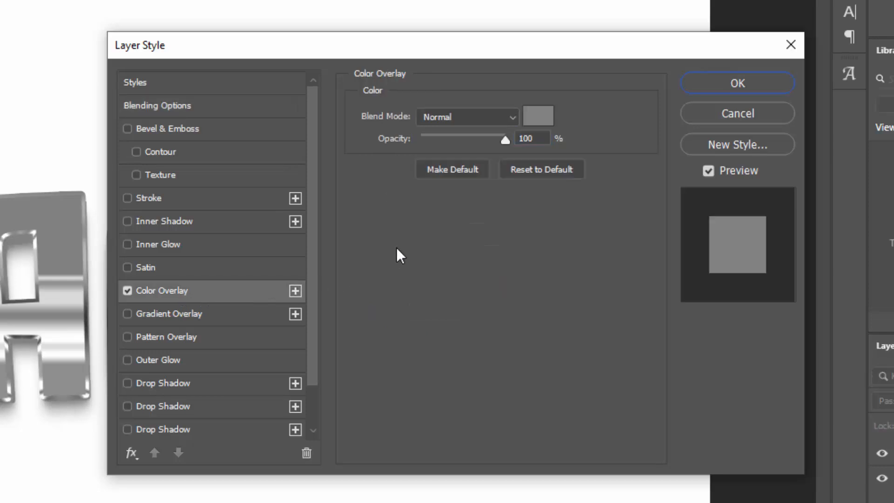
pyautogui.click(477, 117)
pyautogui.click(477, 116)
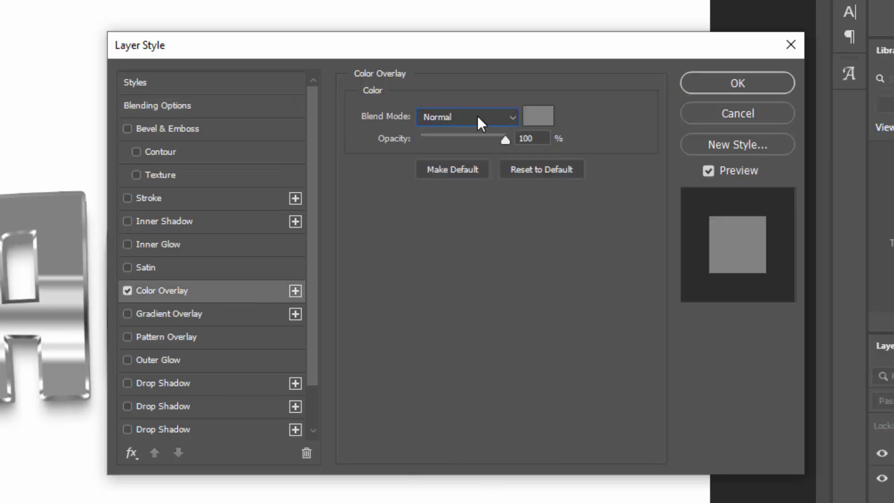
pyautogui.click(476, 117)
pyautogui.click(454, 213)
# Set the Border group's overlay color to orange ef6216, apply the style, and collapse its effects list.
pyautogui.click(538, 116)
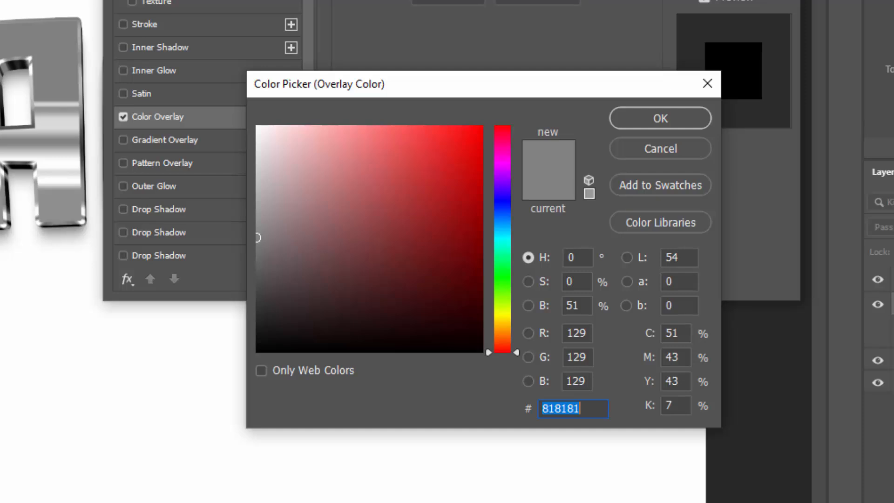
pyautogui.write('ef6216')
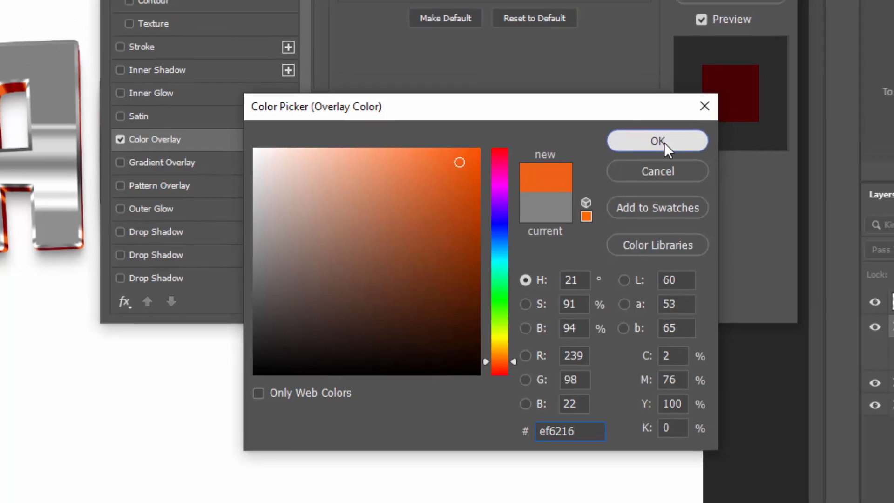
pyautogui.click(666, 119)
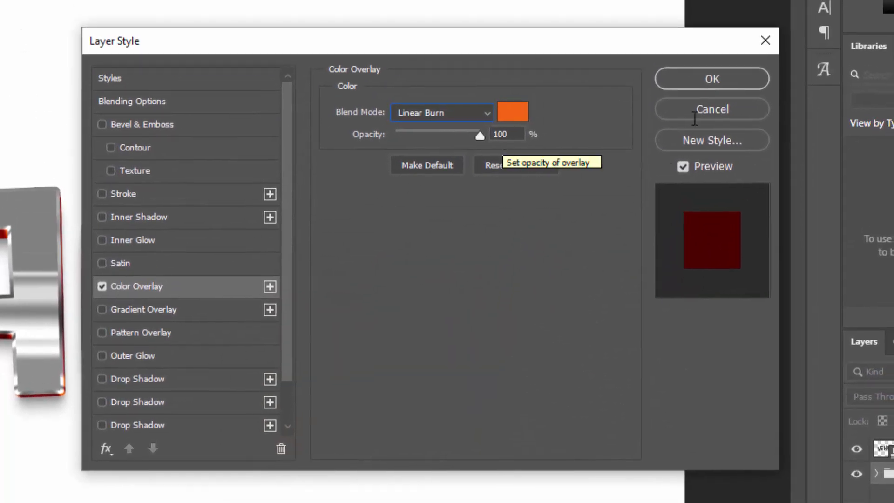
pyautogui.click(690, 76)
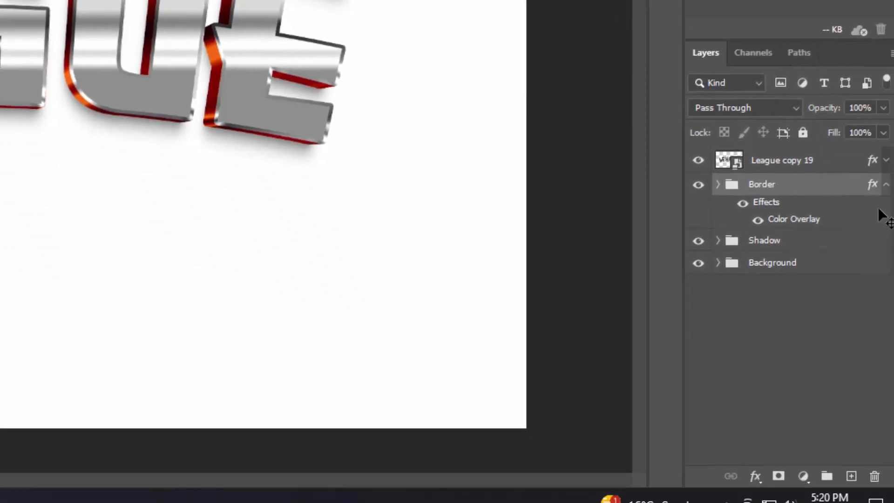
pyautogui.click(875, 166)
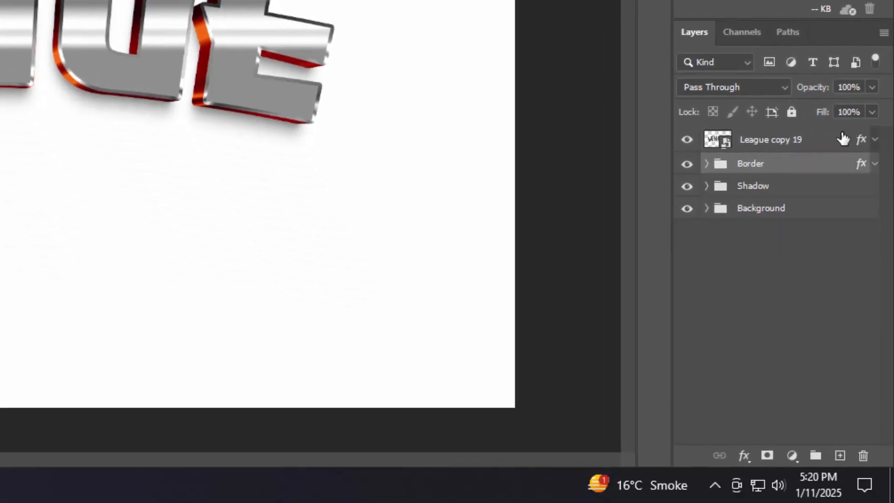
# Clear the layer style from the League copy 19 layer.
pyautogui.click(841, 138)
pyautogui.rightClick(840, 139)
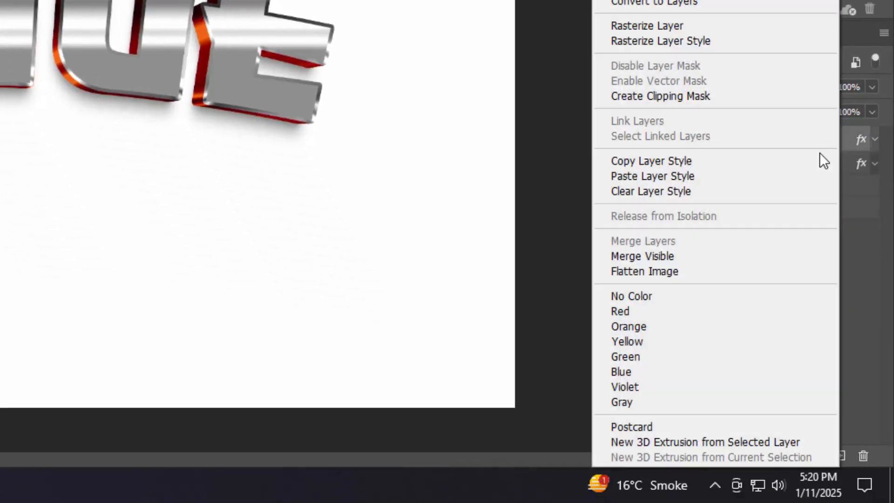
pyautogui.click(699, 191)
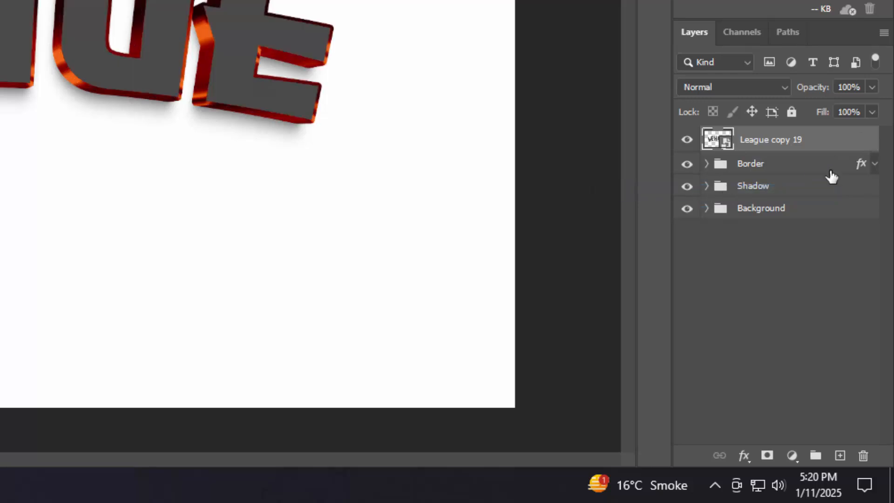
# Add a Bevel & Emboss to League copy 19 with 261% depth, Up direction, 11 px size and 0 px soften.
pyautogui.click(743, 456)
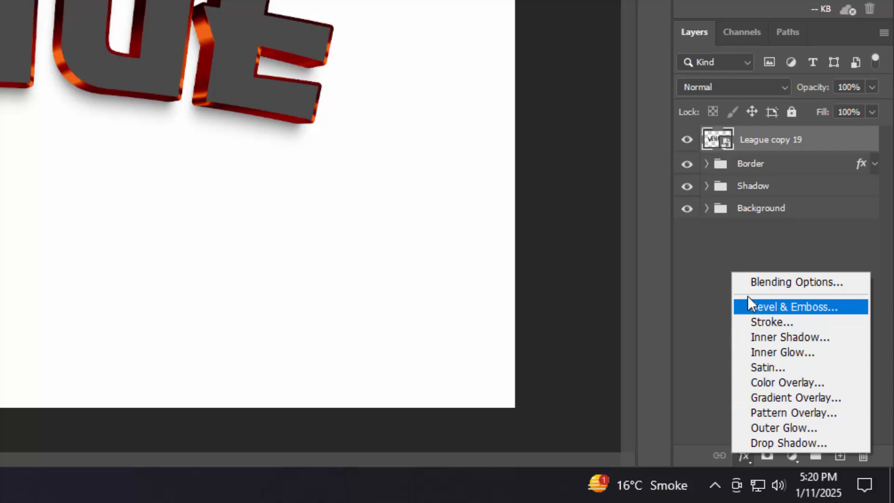
pyautogui.click(748, 283)
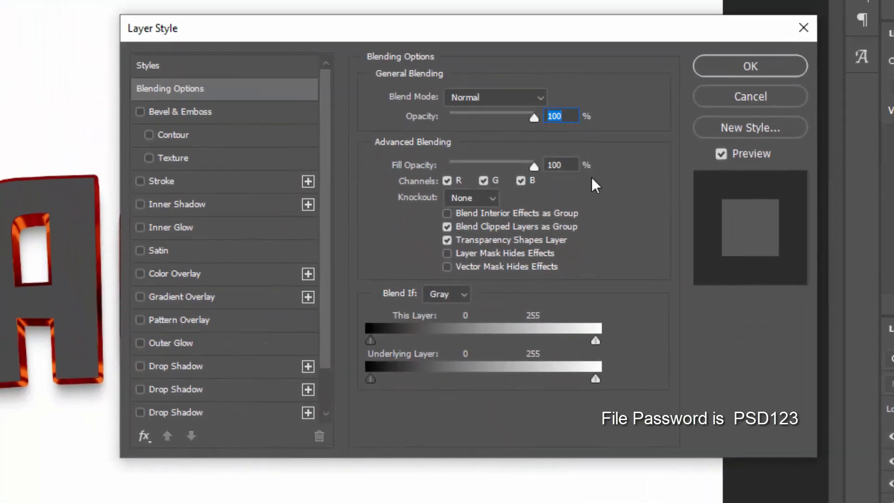
pyautogui.click(554, 165)
pyautogui.click(203, 116)
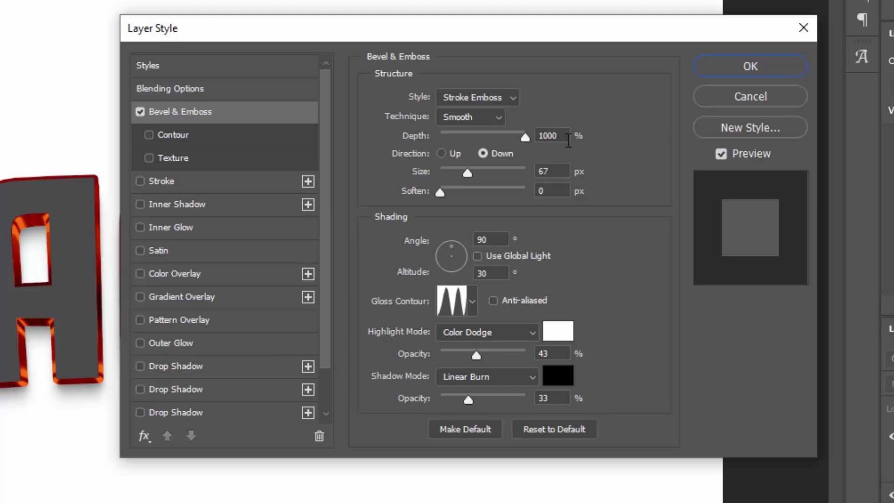
pyautogui.moveTo(565, 137); pyautogui.dragTo(506, 138)
pyautogui.write('261')
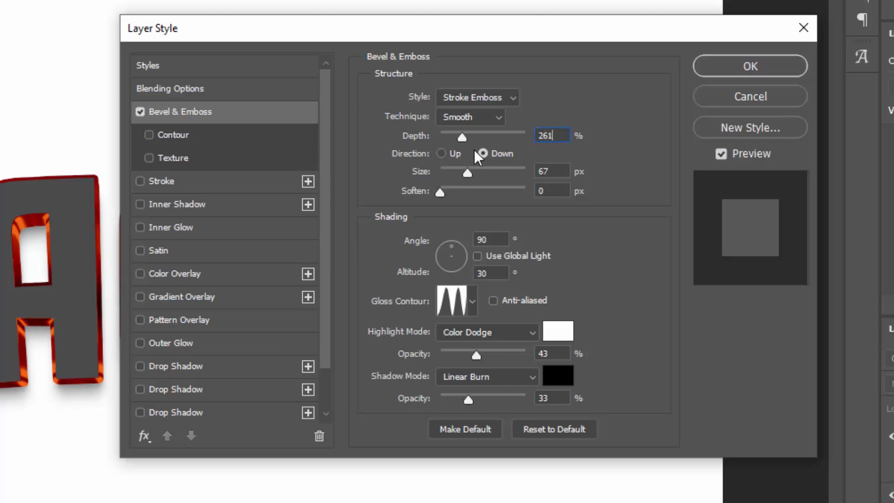
pyautogui.click(455, 154)
pyautogui.moveTo(560, 172); pyautogui.dragTo(513, 171)
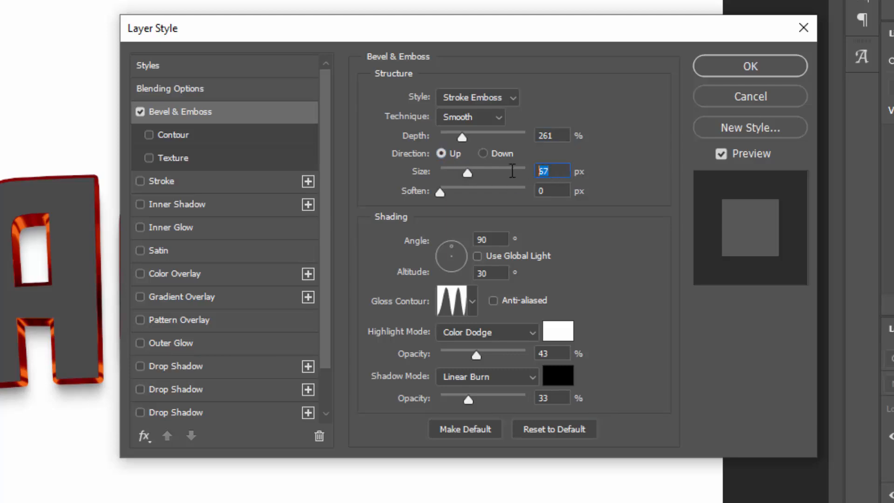
pyautogui.write('11')
pyautogui.click(566, 191)
pyautogui.moveTo(532, 191); pyautogui.dragTo(525, 194)
# Set the bevel's highlight mode to Linear Dodge (Add) with 36% opacity.
pyautogui.click(478, 329)
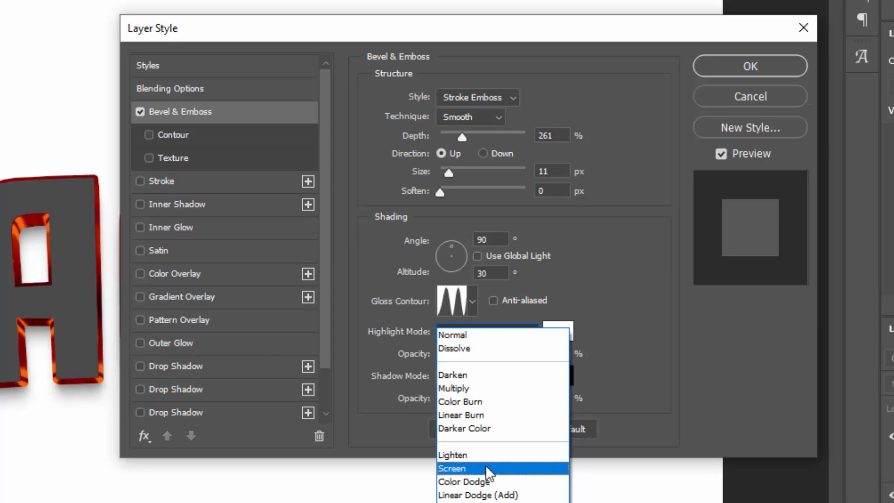
pyautogui.click(491, 495)
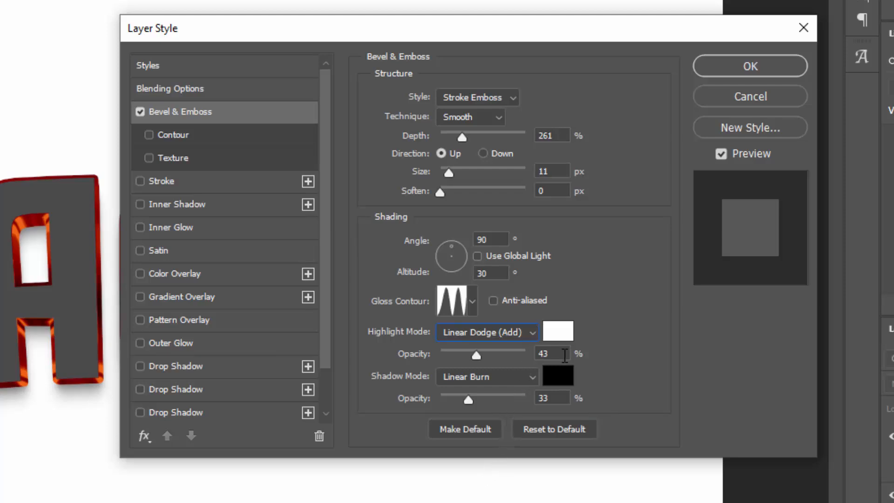
pyautogui.press('Tab')
pyautogui.write('36')
pyautogui.press('Tab')
# Set the bevel's shadow mode to Multiply at 29% opacity with dark green color 103800.
pyautogui.click(492, 380)
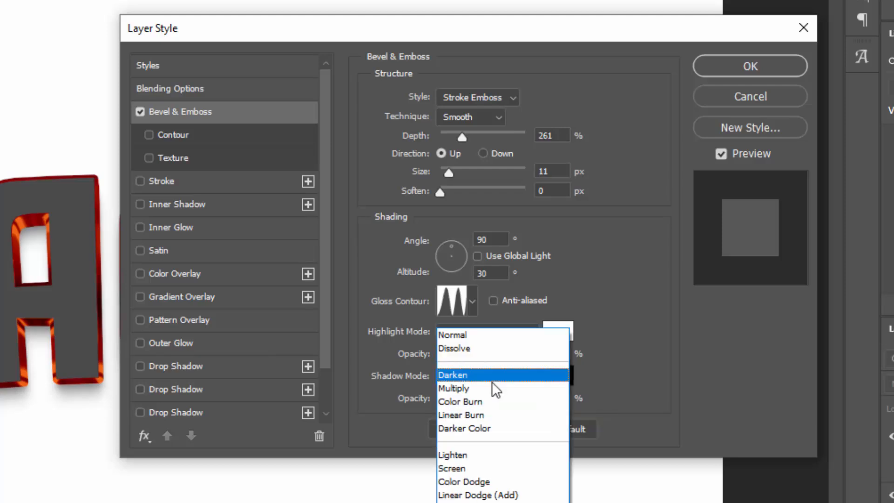
pyautogui.click(486, 387)
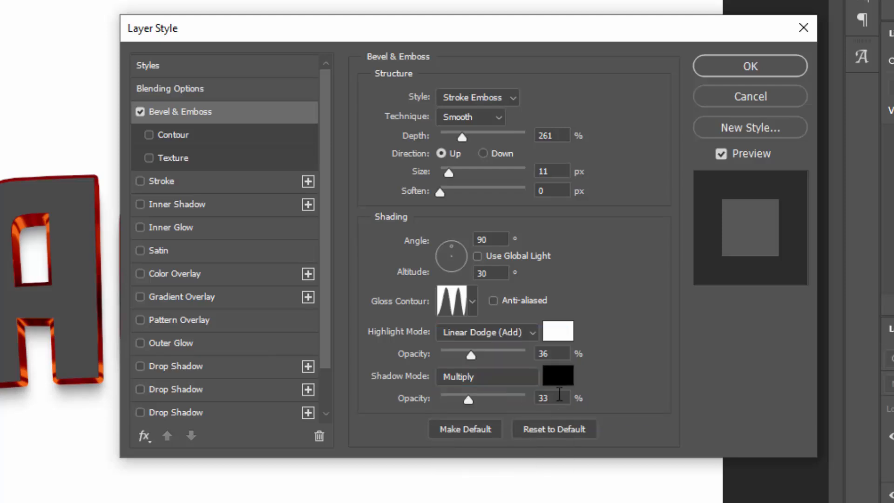
pyautogui.press('Tab')
pyautogui.write('29')
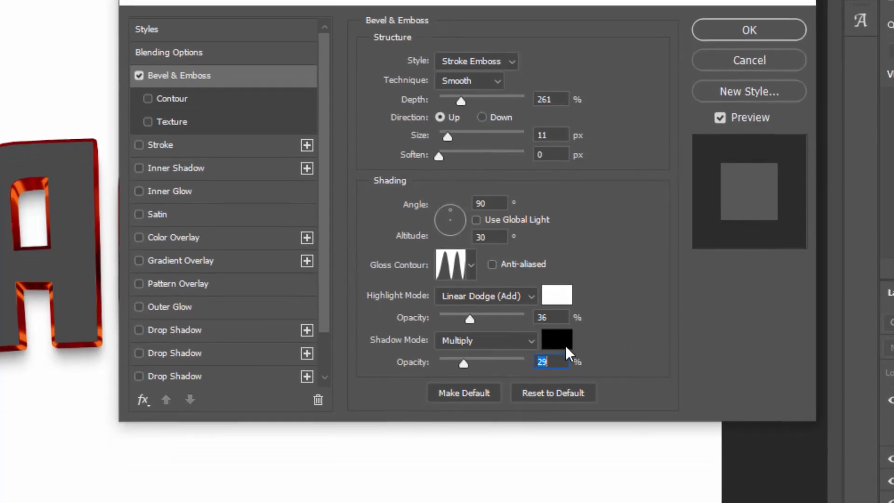
pyautogui.click(566, 376)
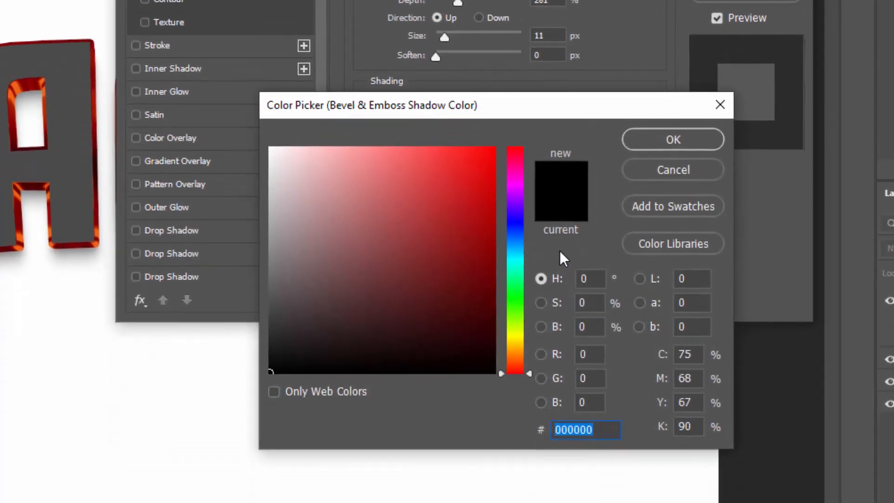
pyautogui.write('103800')
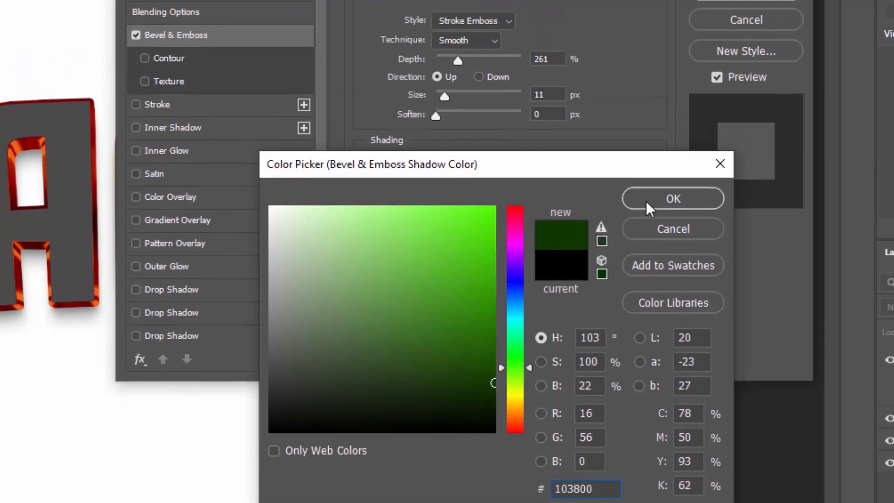
pyautogui.click(647, 140)
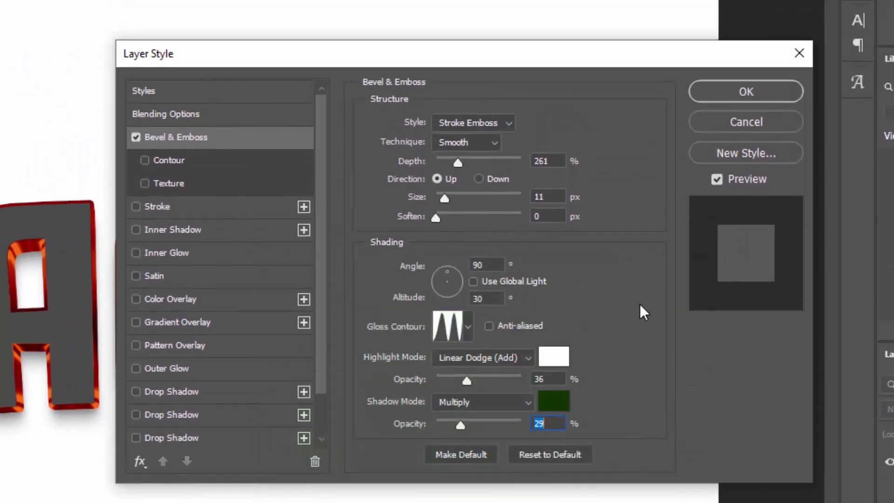
# Add a 7 px stroke to League copy 19 and change its fill type to Color.
pyautogui.click(183, 206)
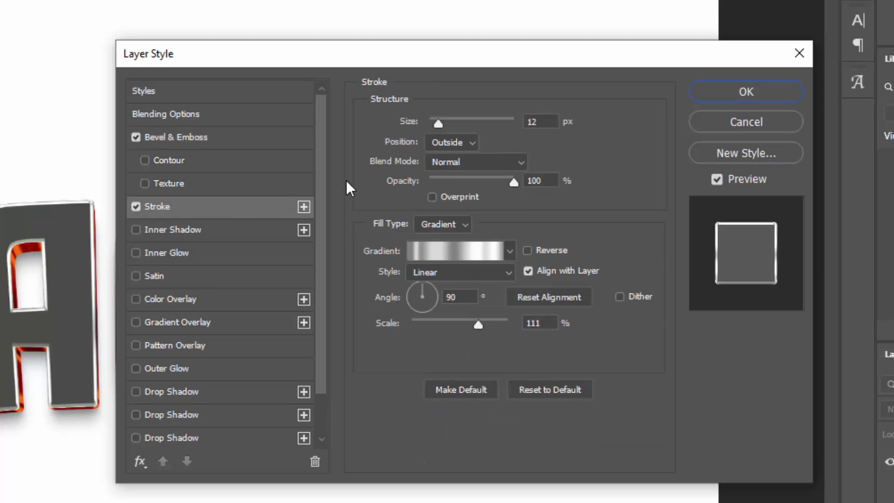
pyautogui.doubleClick(532, 122)
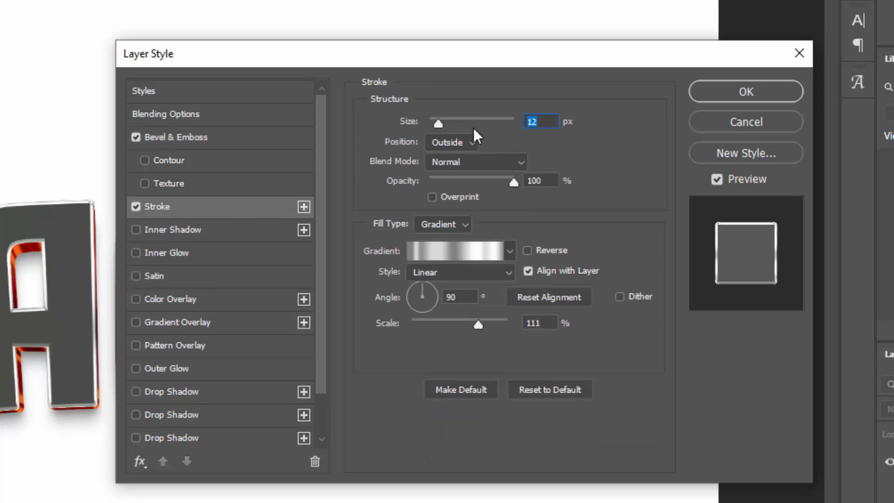
pyautogui.write('7')
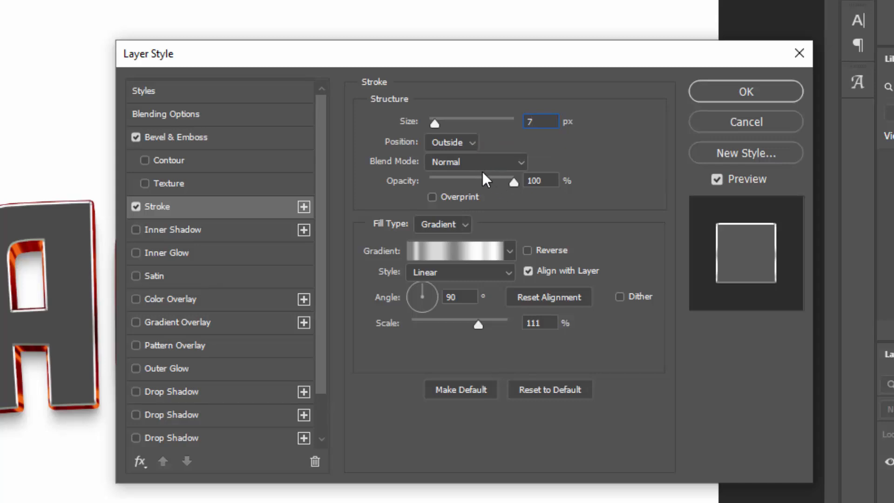
pyautogui.click(468, 225)
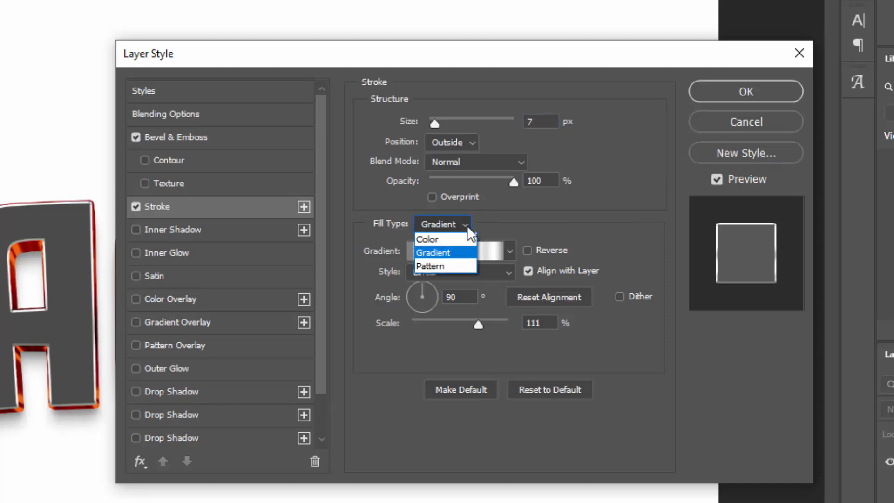
pyautogui.click(457, 242)
# Set the stroke color to orange-red f63c0a, apply the layer style, and collapse the layer's effects list.
pyautogui.click(406, 252)
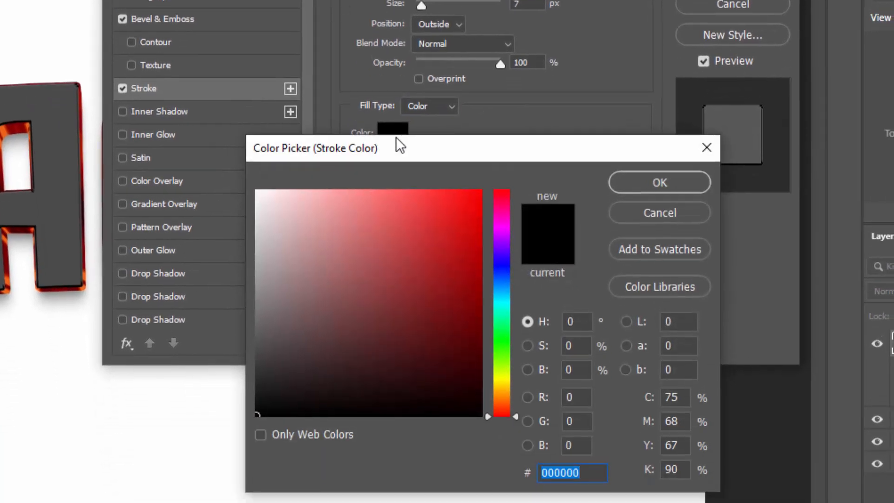
pyautogui.write('f')
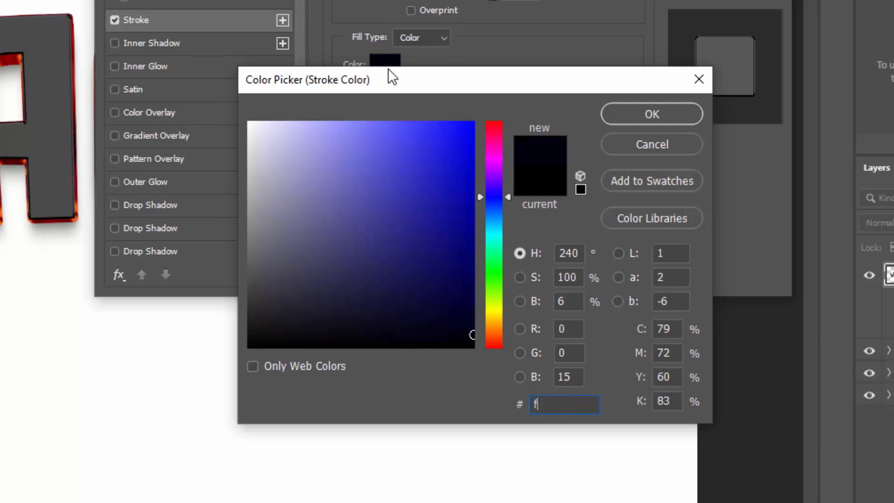
pyautogui.write('63c')
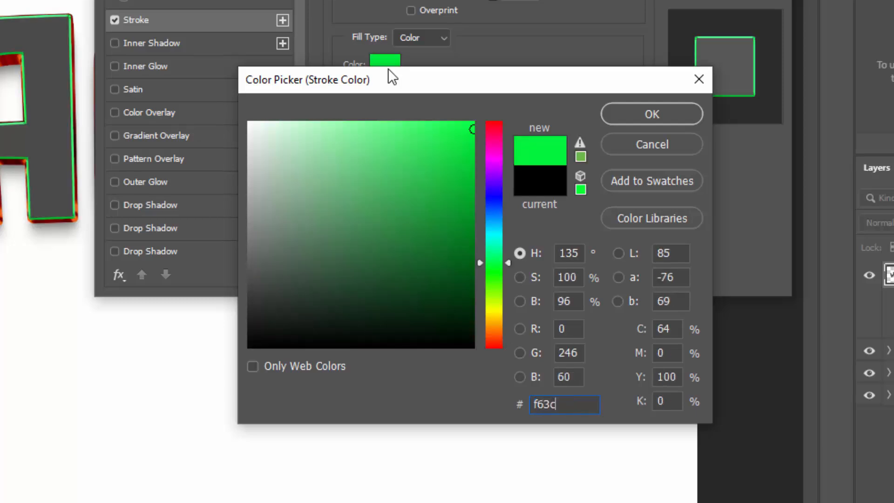
pyautogui.write('0a')
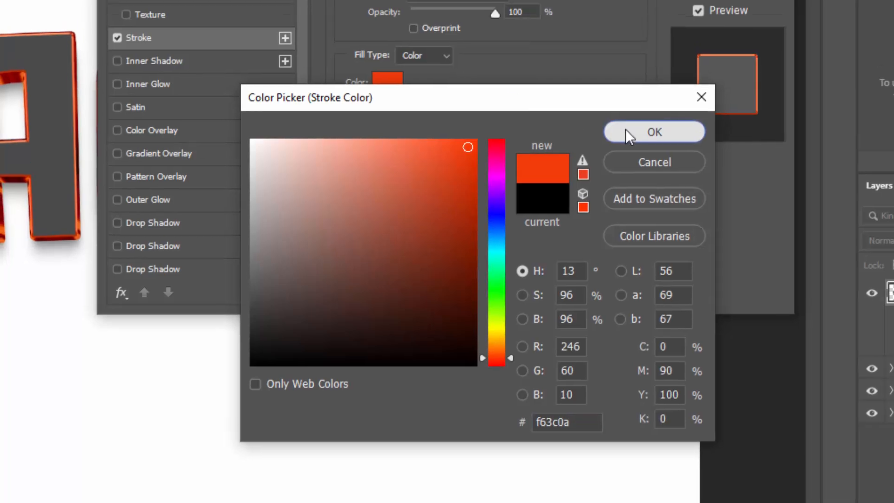
pyautogui.click(624, 114)
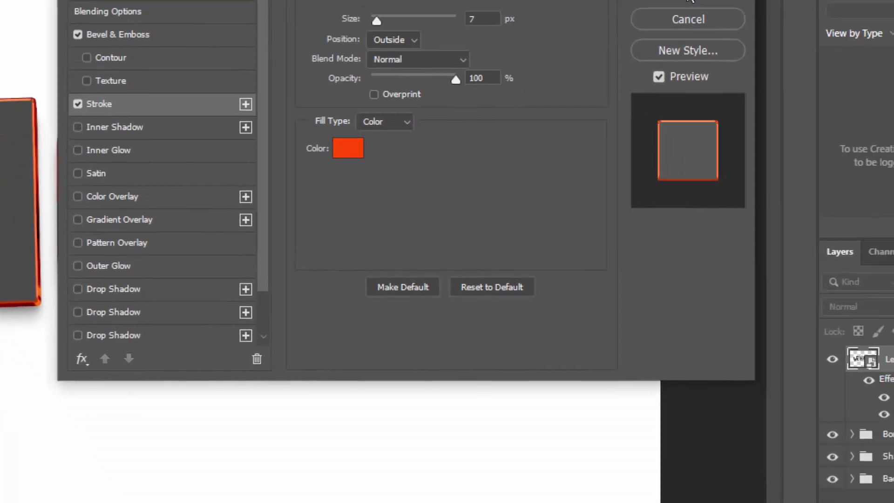
pyautogui.click(761, 86)
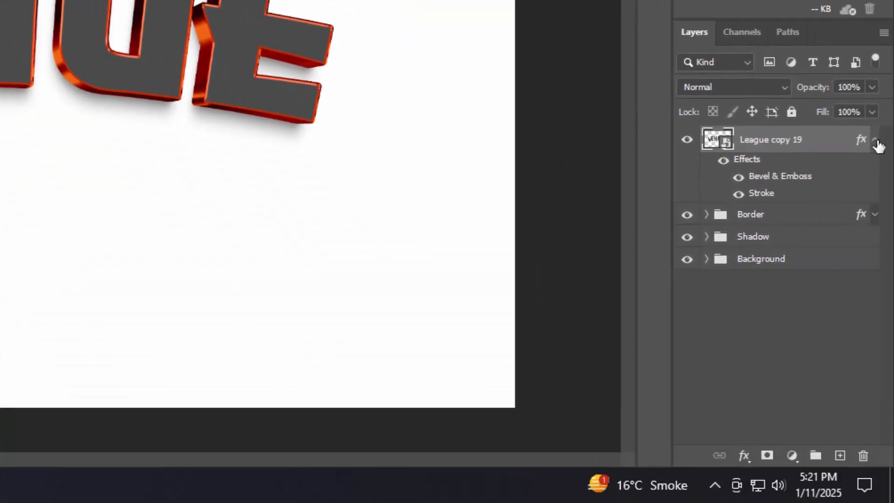
pyautogui.click(876, 141)
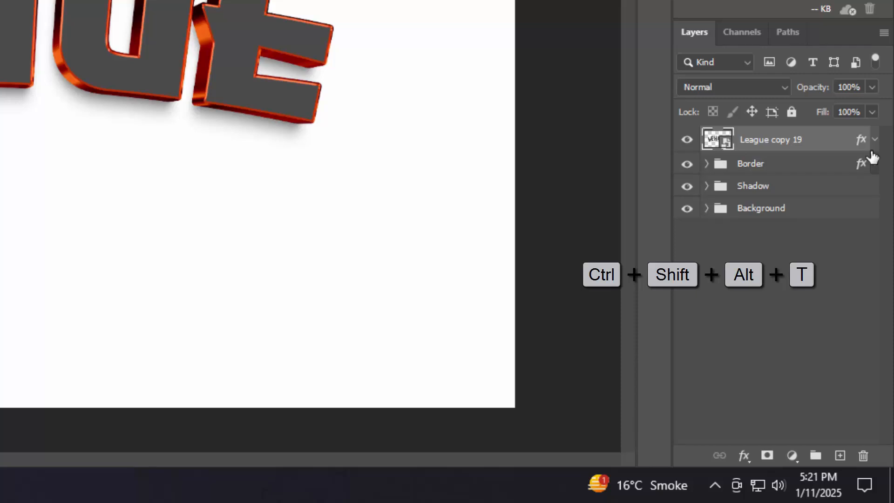
# Duplicate League copy 19 with the repeated transform and change the new top layer's bevel style to Inner Bevel.
pyautogui.hotkey('ctrl', 'shift', 'alt', 't')
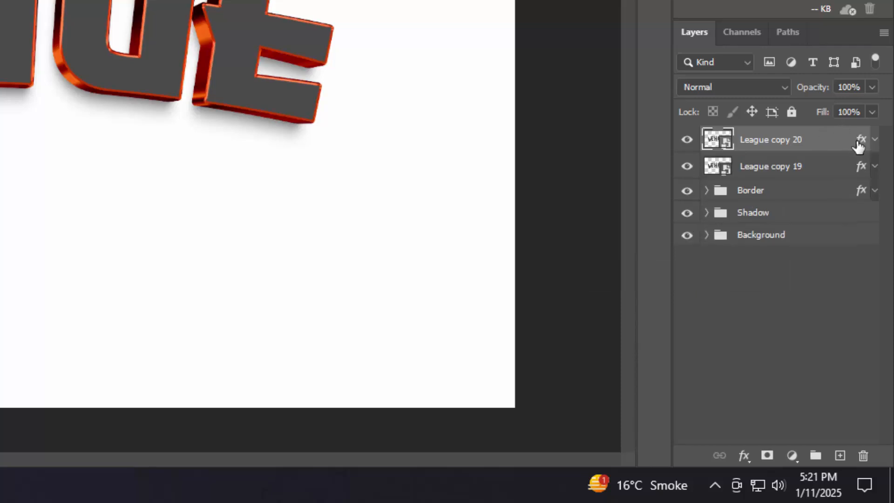
pyautogui.doubleClick(861, 142)
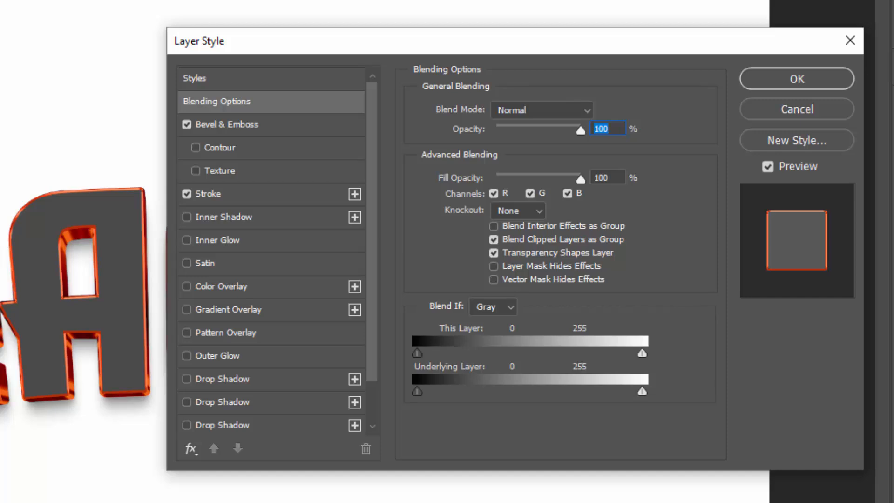
pyautogui.click(280, 125)
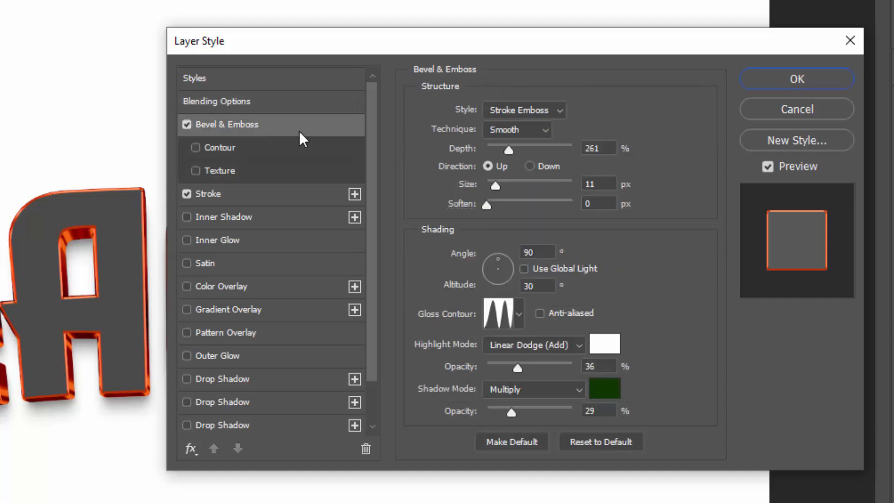
pyautogui.click(496, 111)
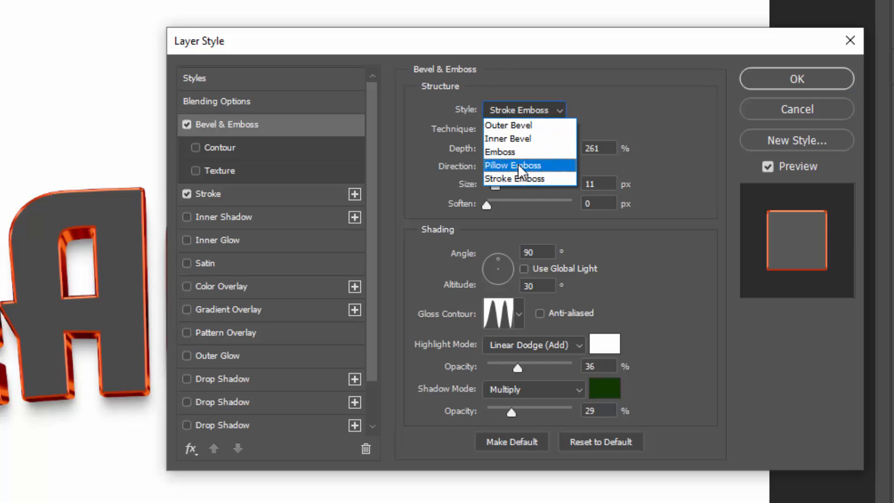
pyautogui.click(529, 138)
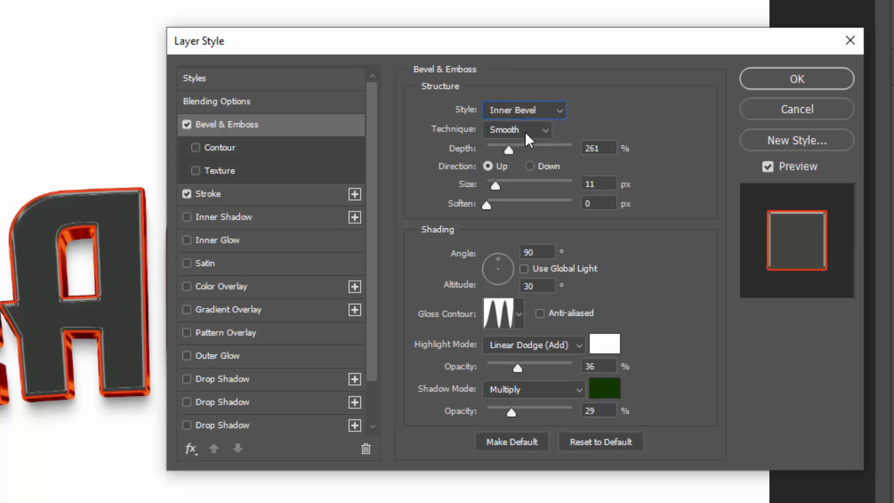
# Set the top layer's inner bevel to 313% depth, 18 px size and 2 px soften.
pyautogui.doubleClick(613, 148)
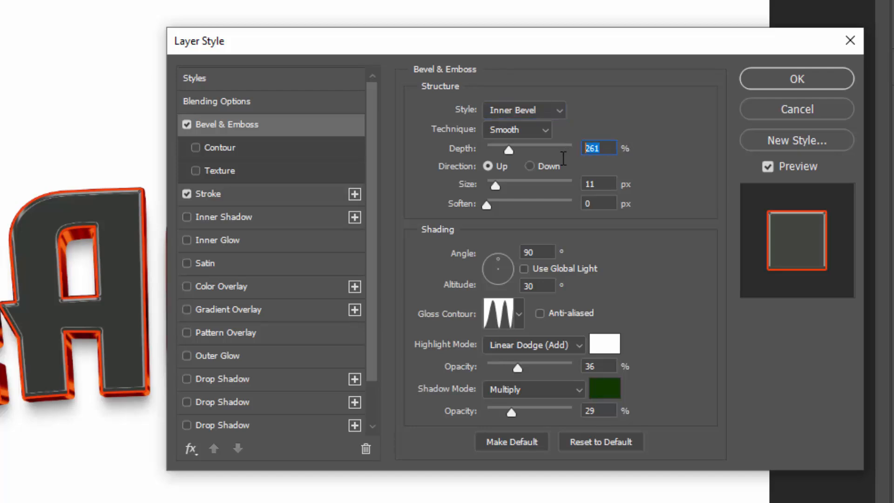
pyautogui.write('313')
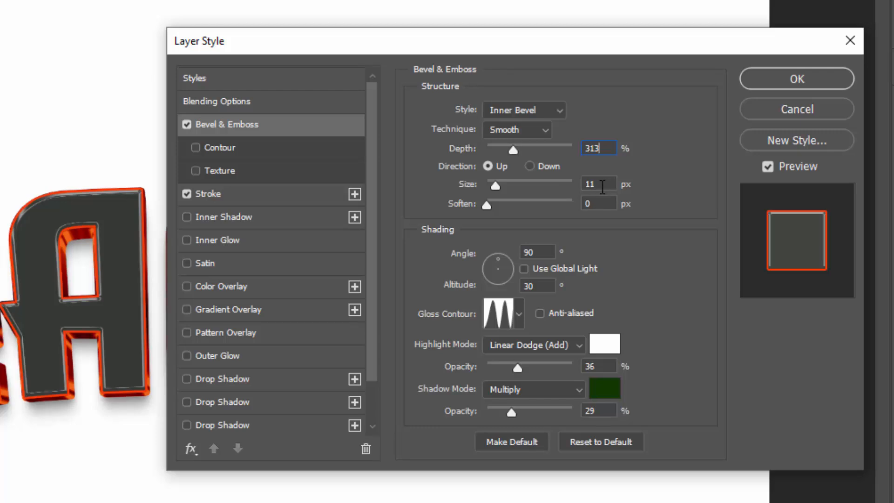
pyautogui.press('Tab')
pyautogui.write('18')
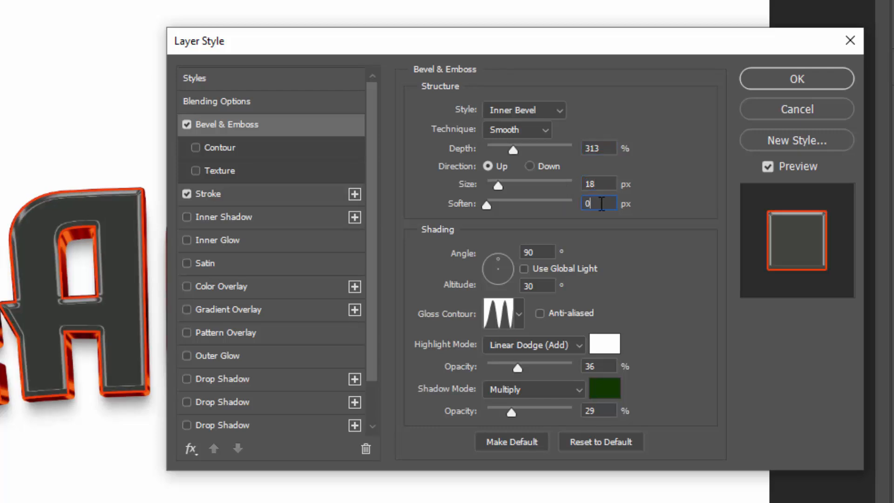
pyautogui.press('Tab')
pyautogui.write('2')
# Set the bevel's shading angle to 135° and altitude to 26°, and choose the linear gloss contour.
pyautogui.moveTo(539, 252); pyautogui.dragTo(506, 251)
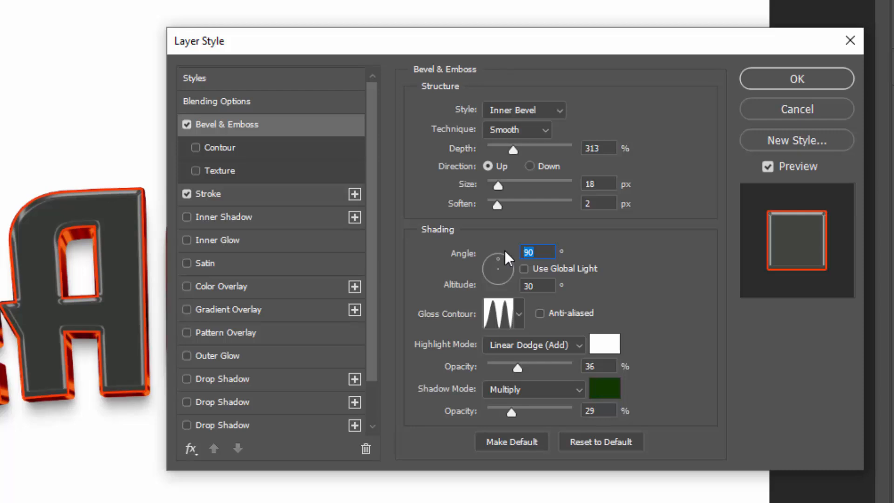
pyautogui.write('135')
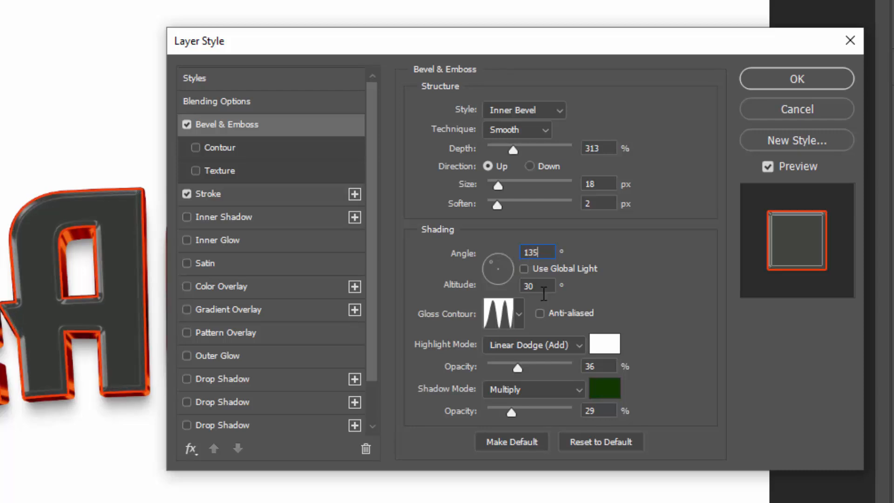
pyautogui.moveTo(544, 285); pyautogui.dragTo(518, 281)
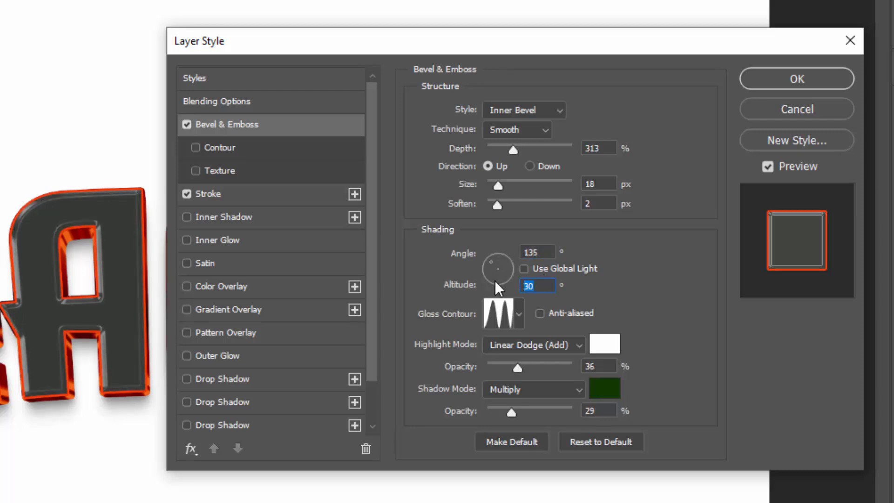
pyautogui.write('26')
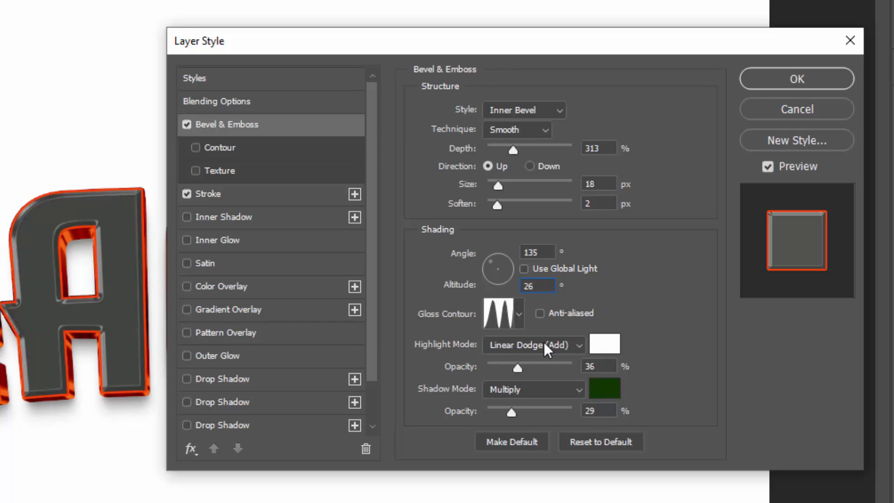
pyautogui.click(518, 317)
pyautogui.click(410, 355)
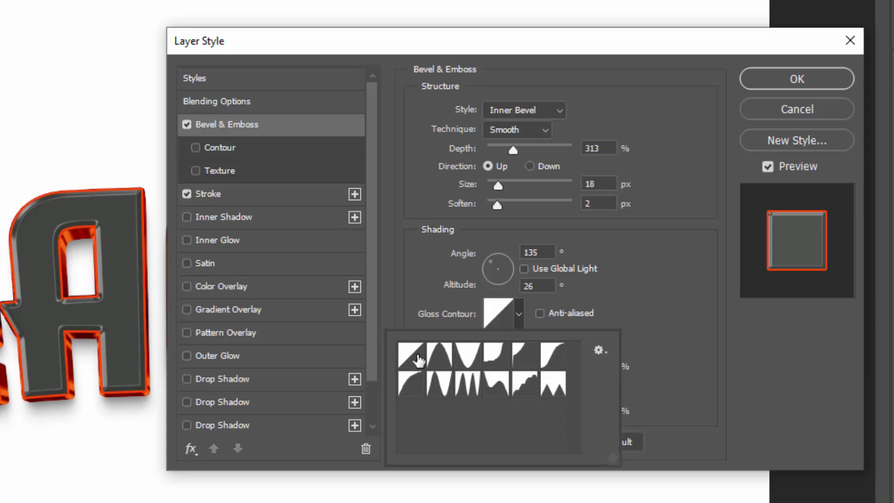
pyautogui.click(628, 309)
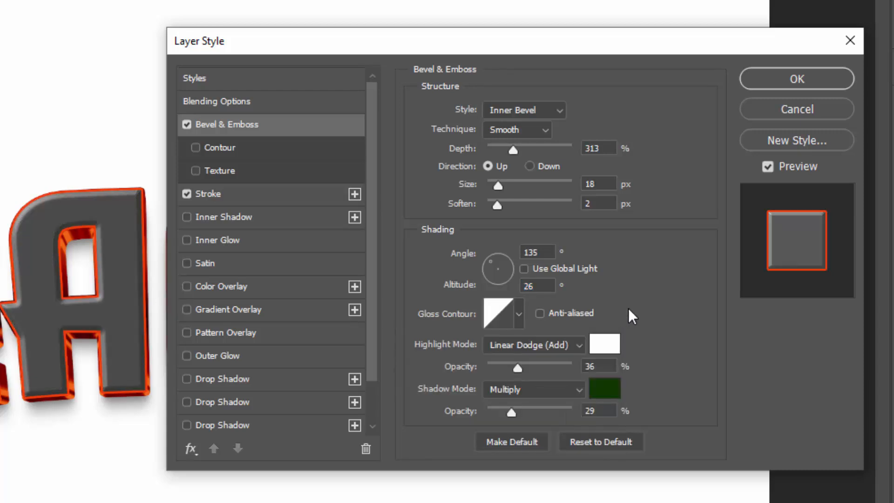
# Change the bevel's highlight mode to Color Dodge and set the highlight opacity to 38%.
pyautogui.click(566, 351)
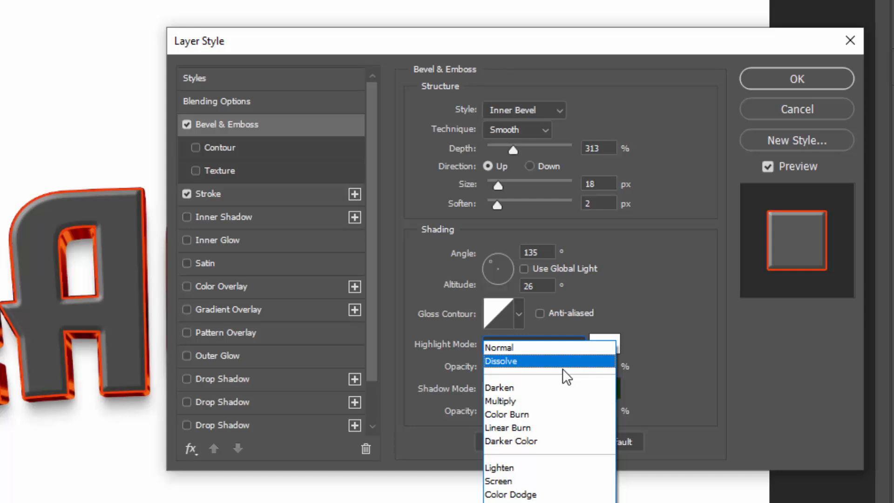
pyautogui.click(549, 494)
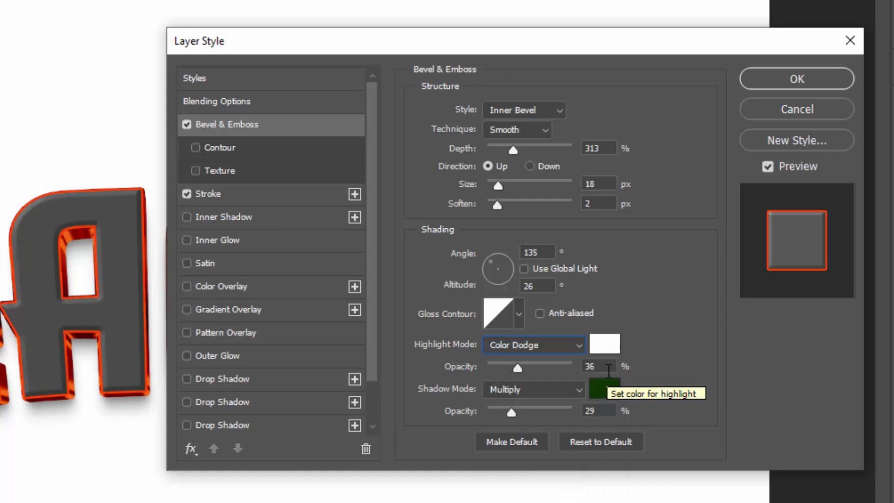
pyautogui.press('Tab')
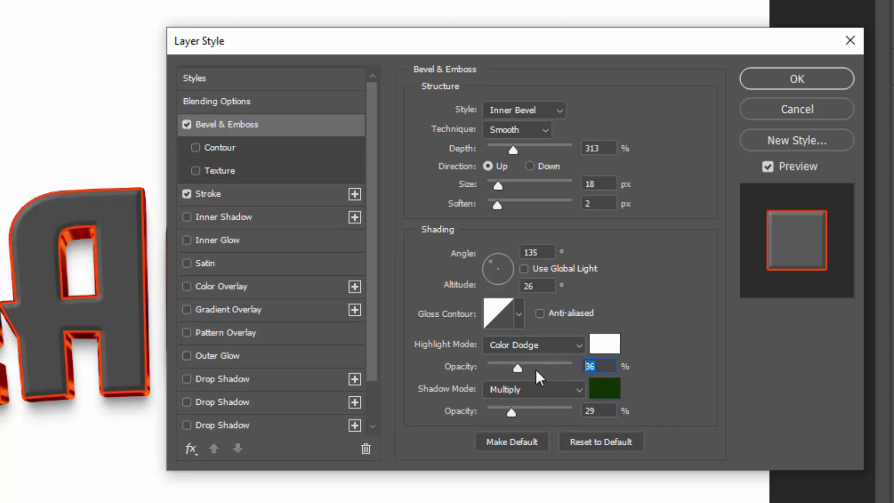
pyautogui.write('38')
# Set the bevel's shadow color to yellow ffd906 and its shadow opacity to 48%.
pyautogui.click(606, 384)
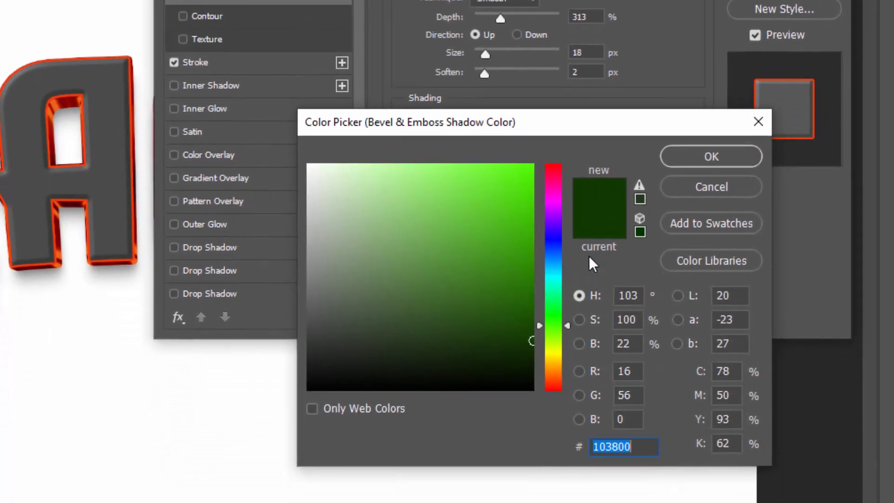
pyautogui.write('ff')
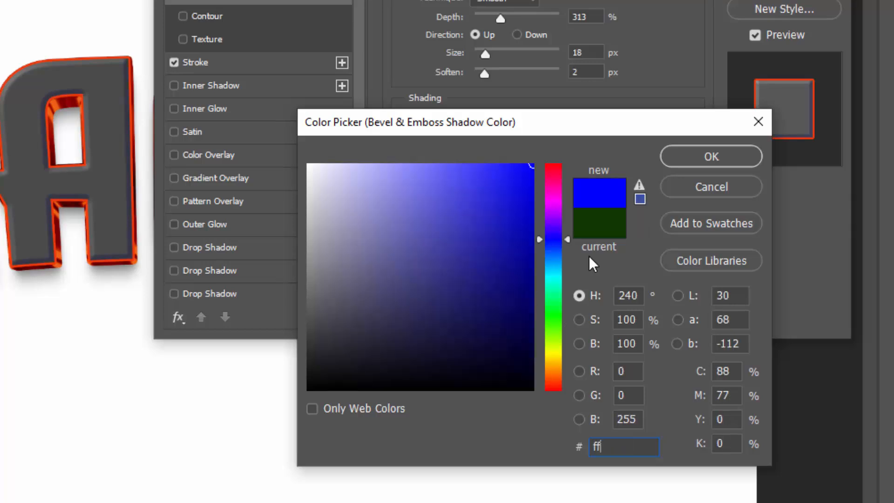
pyautogui.write('d90')
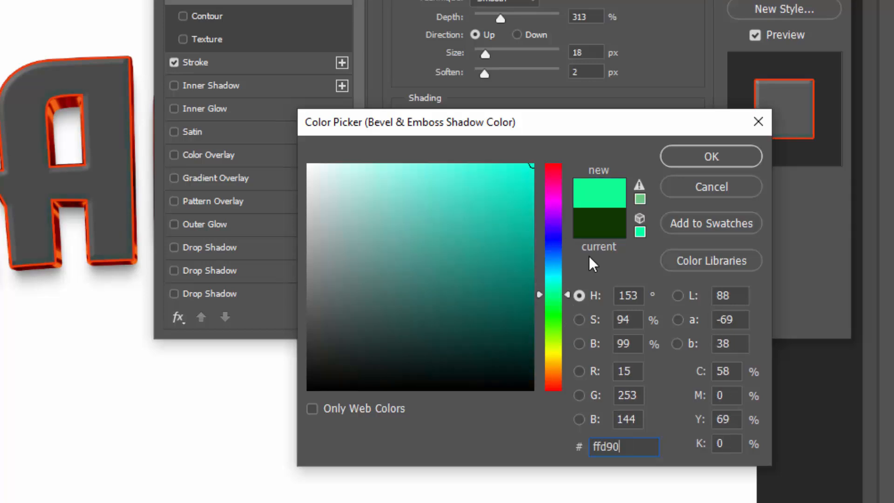
pyautogui.write('6')
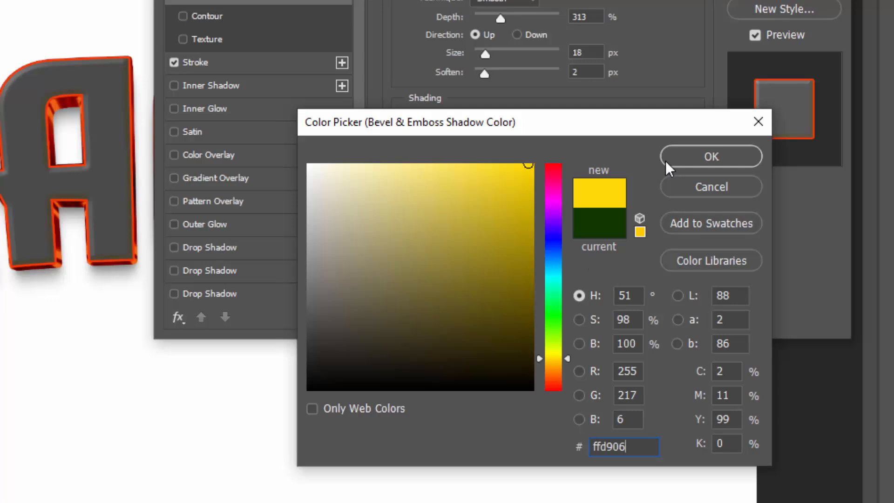
pyautogui.click(693, 153)
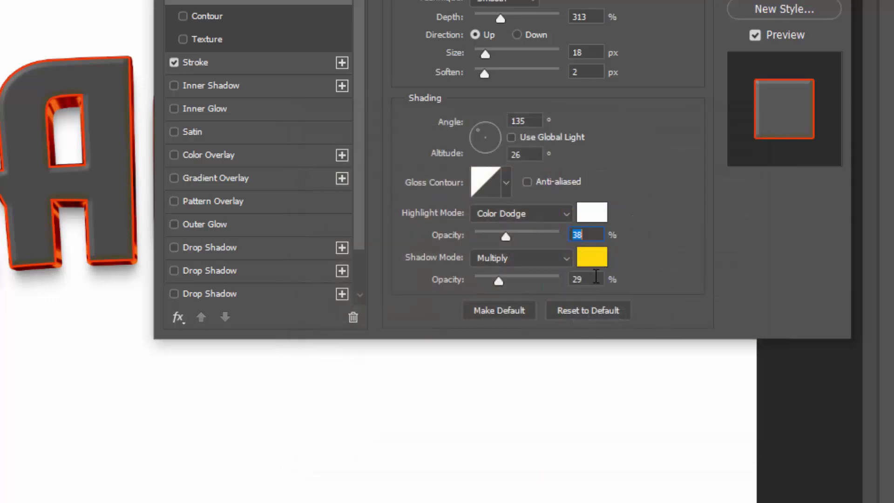
pyautogui.moveTo(594, 279); pyautogui.dragTo(512, 279)
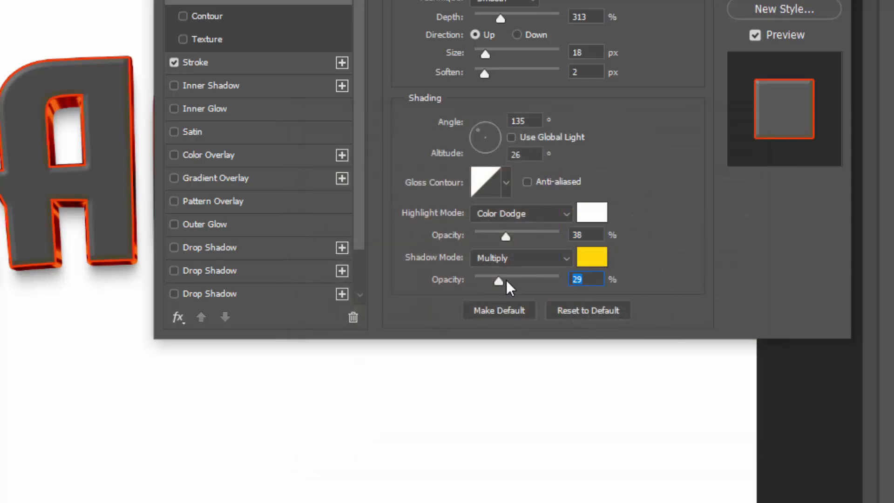
pyautogui.write('48')
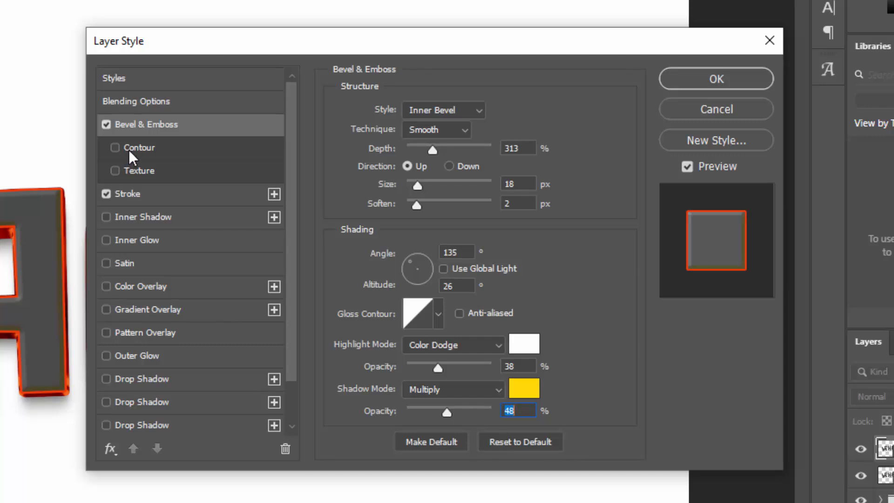
# Enable the bevel's Contour option with the rounded, stepped contour shape and a range of 100%.
pyautogui.click(132, 149)
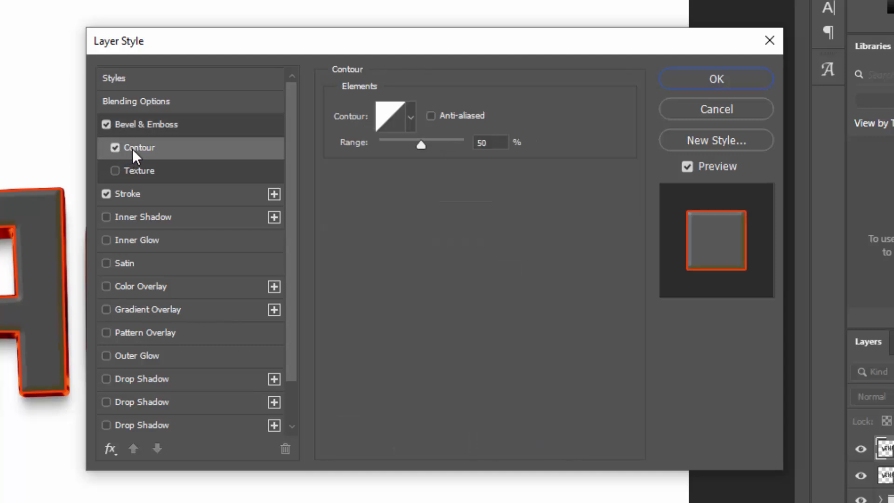
pyautogui.click(409, 124)
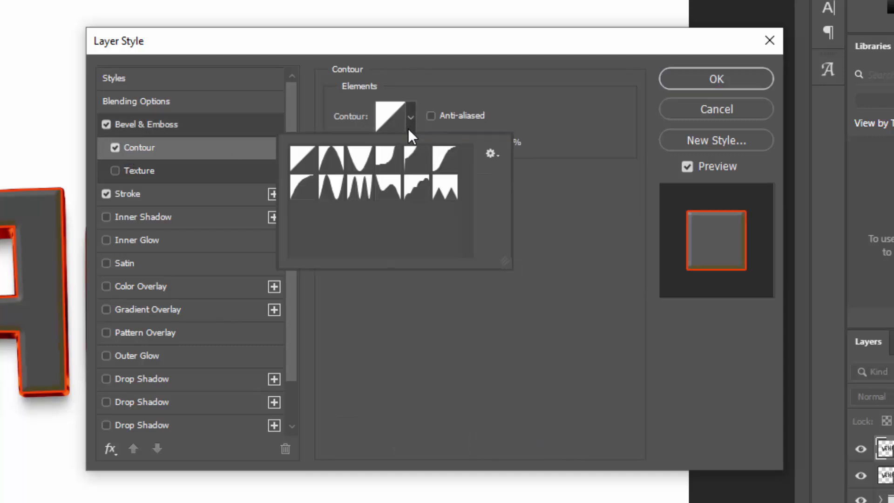
pyautogui.click(407, 189)
pyautogui.click(602, 140)
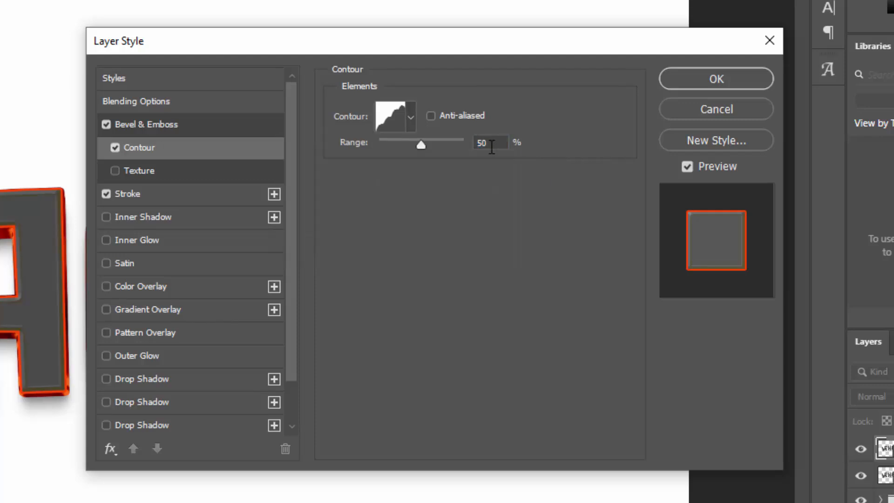
pyautogui.moveTo(492, 147); pyautogui.dragTo(478, 150)
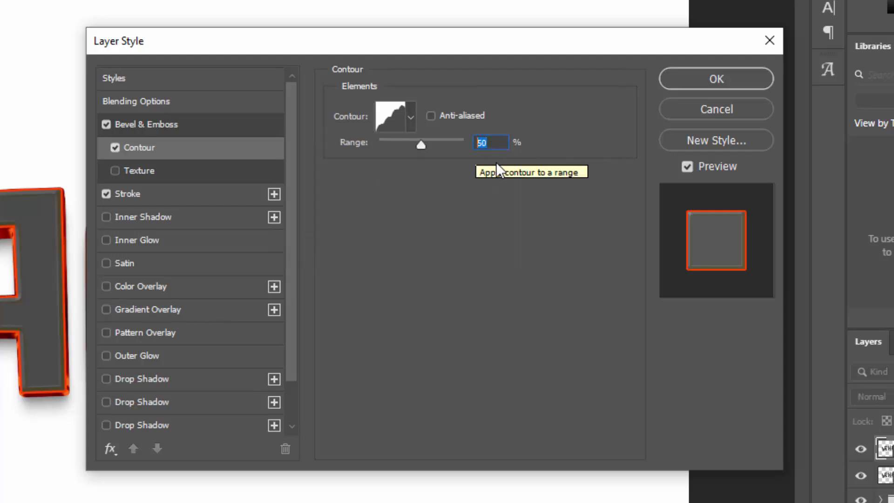
pyautogui.write('00')
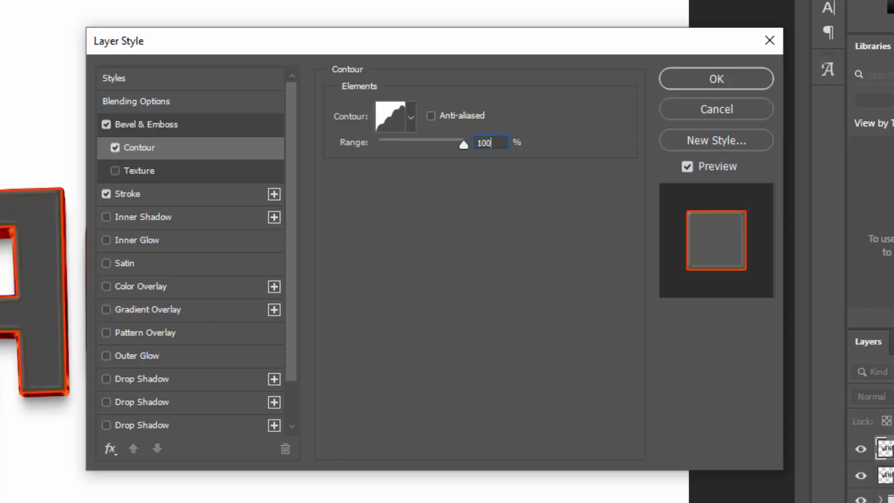
# Enable the bevel's Texture option and choose the black-and-white stripe pattern from the Patterns folder.
pyautogui.click(170, 172)
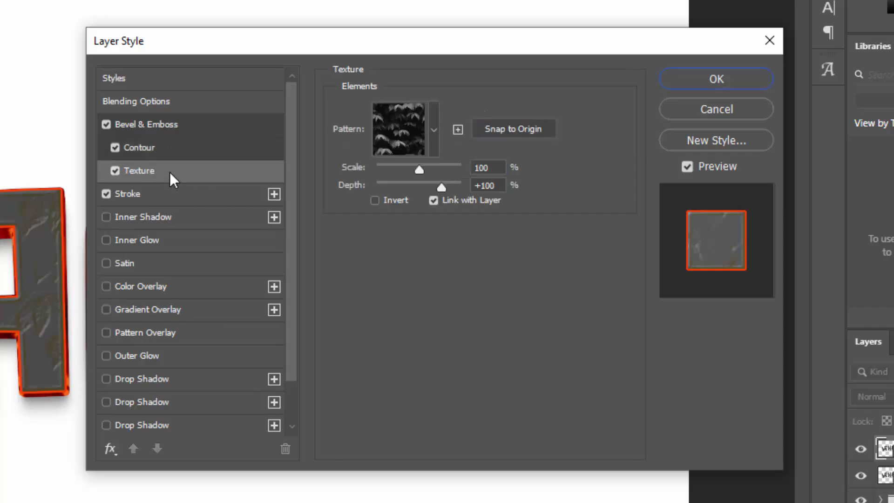
pyautogui.click(433, 131)
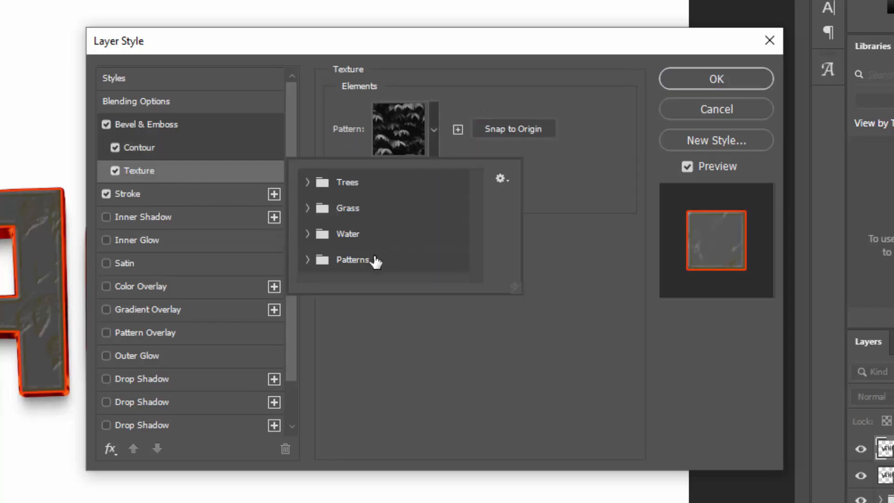
pyautogui.click(308, 260)
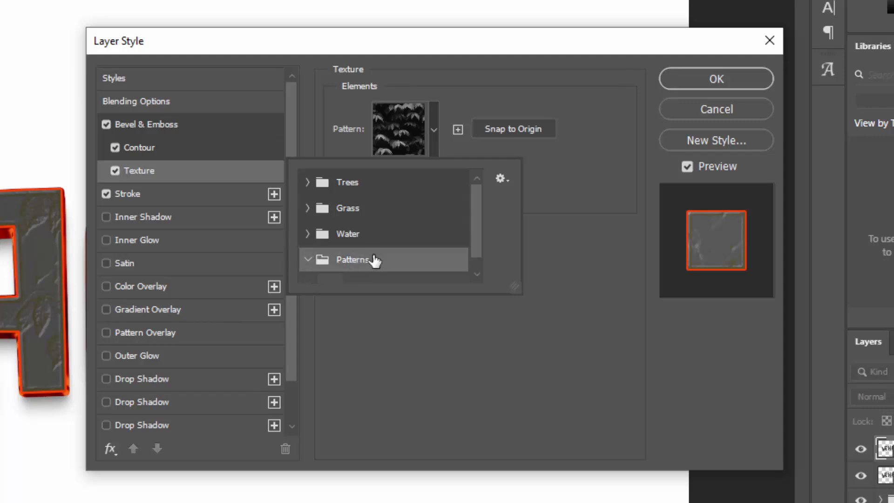
pyautogui.click(337, 269)
pyautogui.click(535, 193)
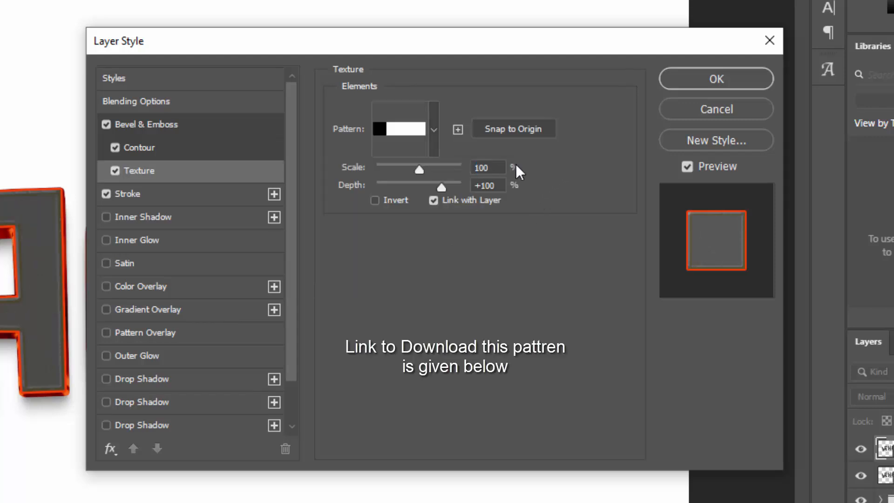
# Set the texture's scale to 381% and depth to -26%, and turn off the layer's stroke.
pyautogui.doubleClick(492, 169)
pyautogui.write('381')
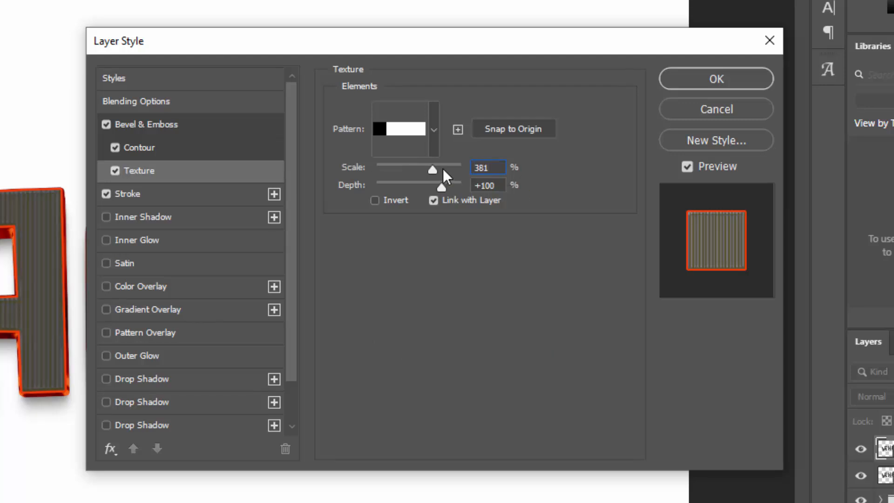
pyautogui.press('Tab')
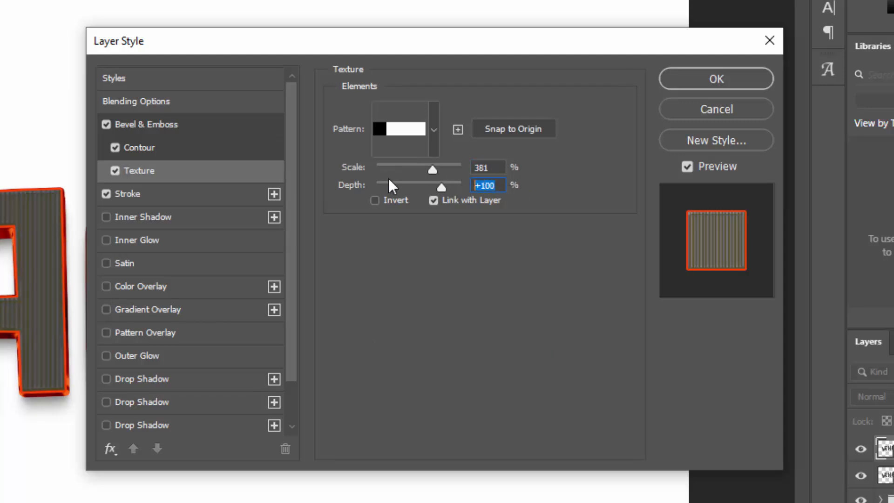
pyautogui.write('-26')
pyautogui.click(106, 194)
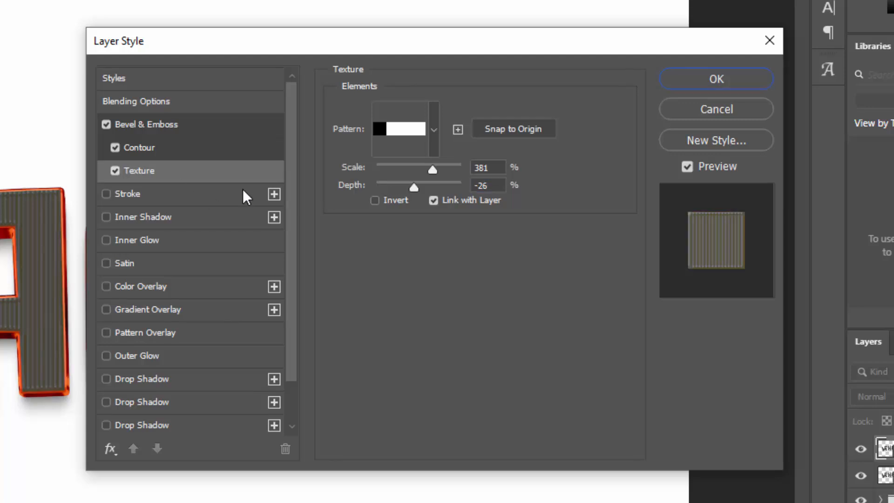
pyautogui.click(501, 186)
# Enable the Inner Shadow, keep its yellow color, and set its angle to 92° and distance to 15 px.
pyautogui.click(190, 216)
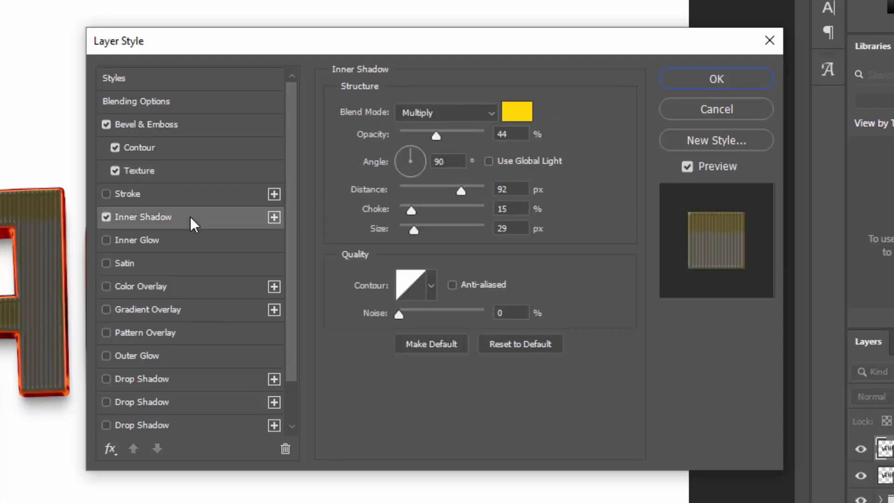
pyautogui.click(519, 135)
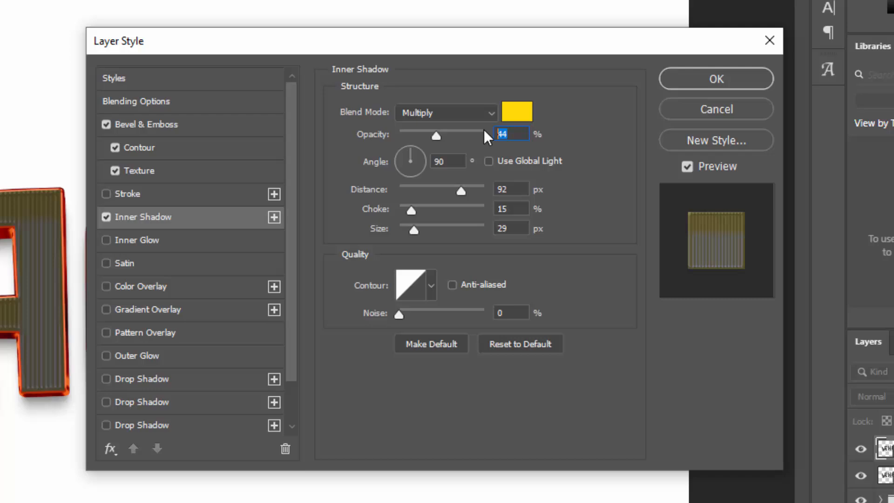
pyautogui.click(518, 116)
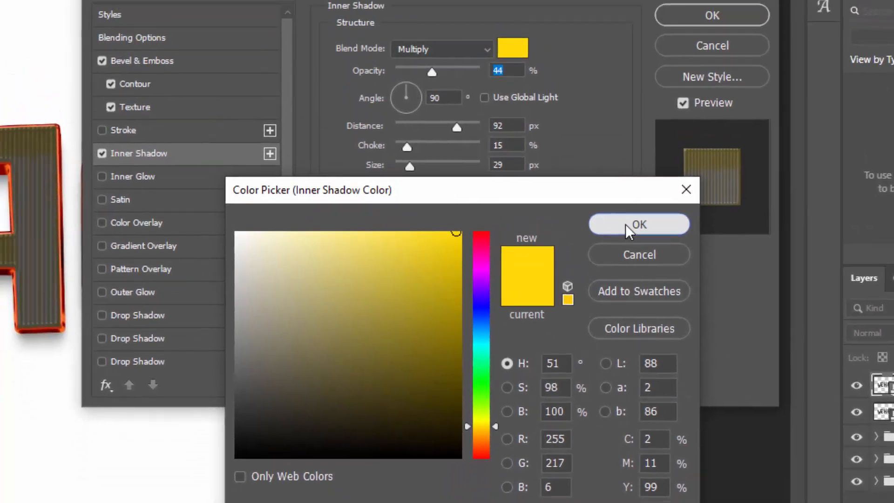
pyautogui.click(638, 205)
pyautogui.doubleClick(458, 166)
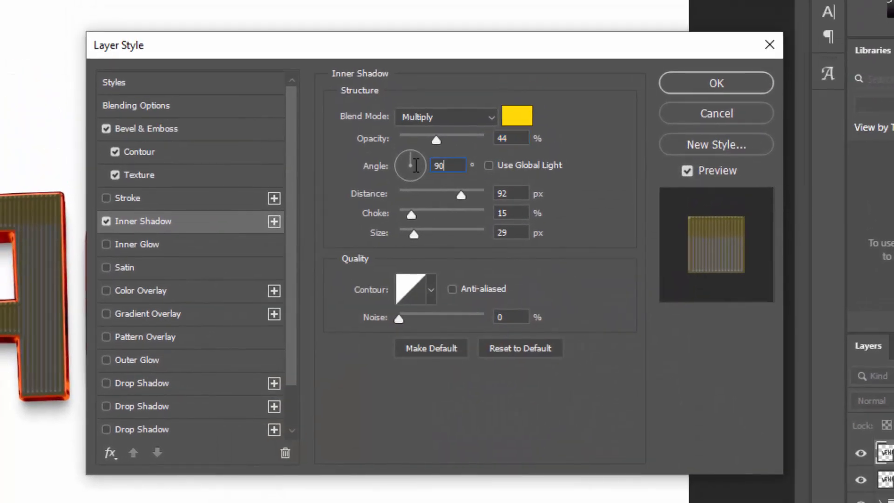
pyautogui.write('92')
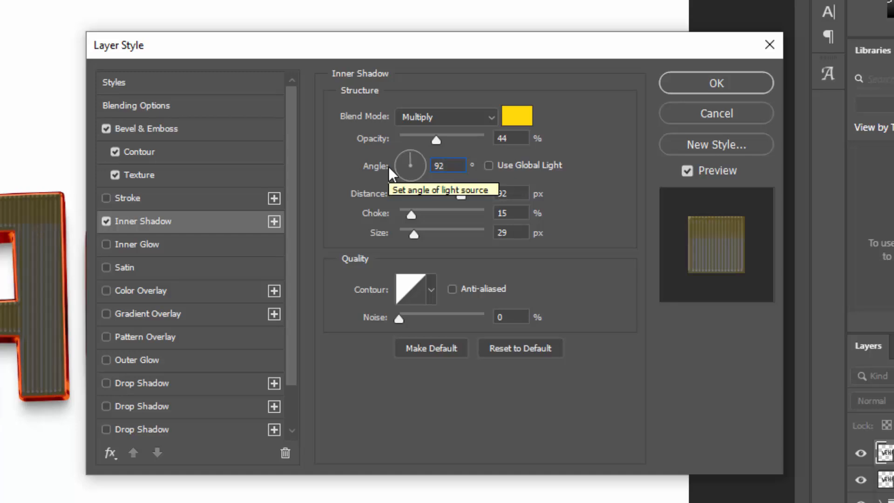
pyautogui.doubleClick(530, 194)
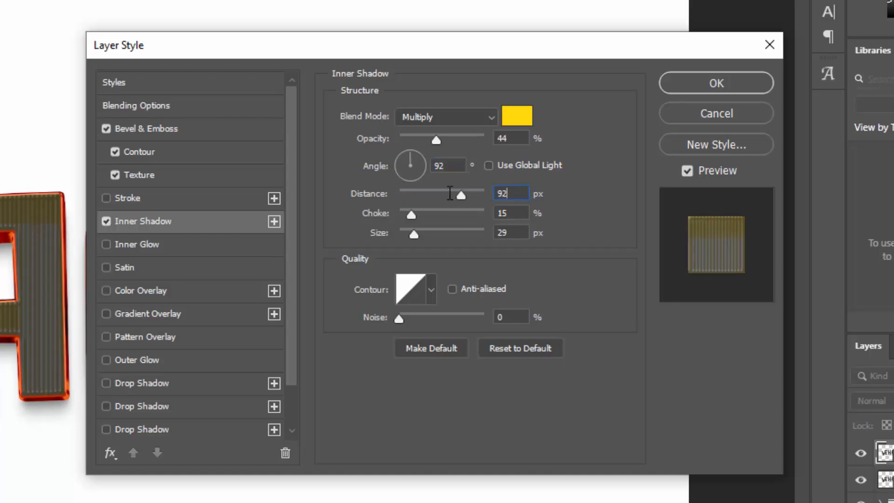
pyautogui.write('15')
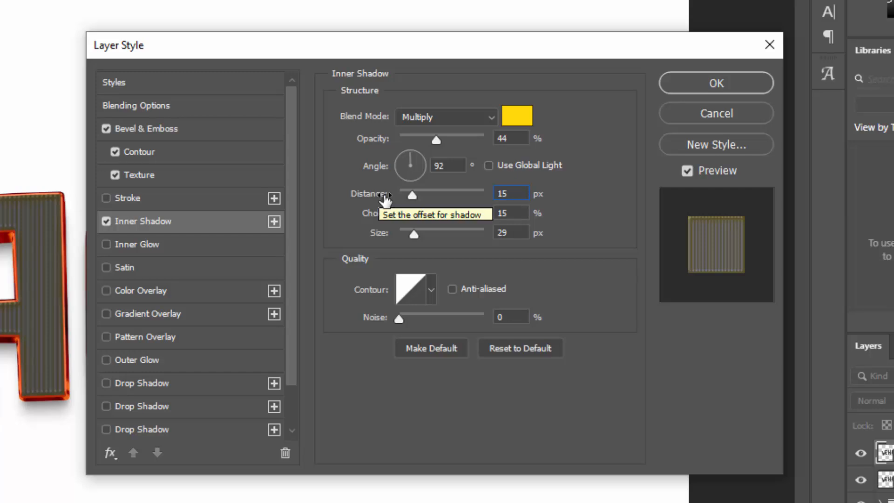
# Set the Inner Shadow's choke to 29% and its size to 55 px.
pyautogui.press('Tab')
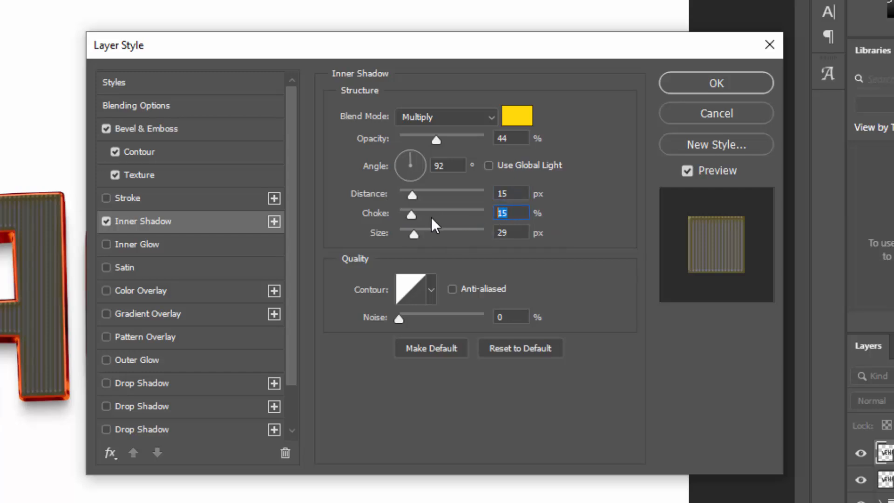
pyautogui.write('29')
pyautogui.press('Tab')
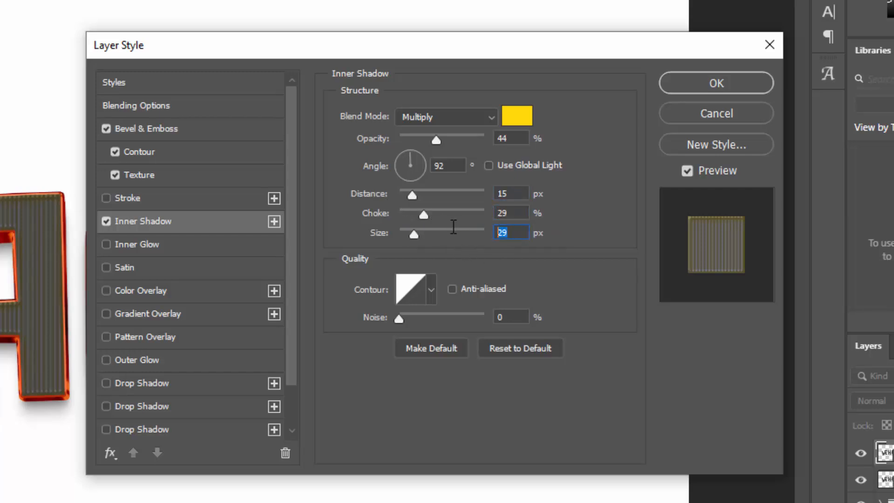
pyautogui.write('55')
# Enable the Inner Glow and set its blend mode to Linear Dodge (Add) and opacity to 10%.
pyautogui.click(180, 248)
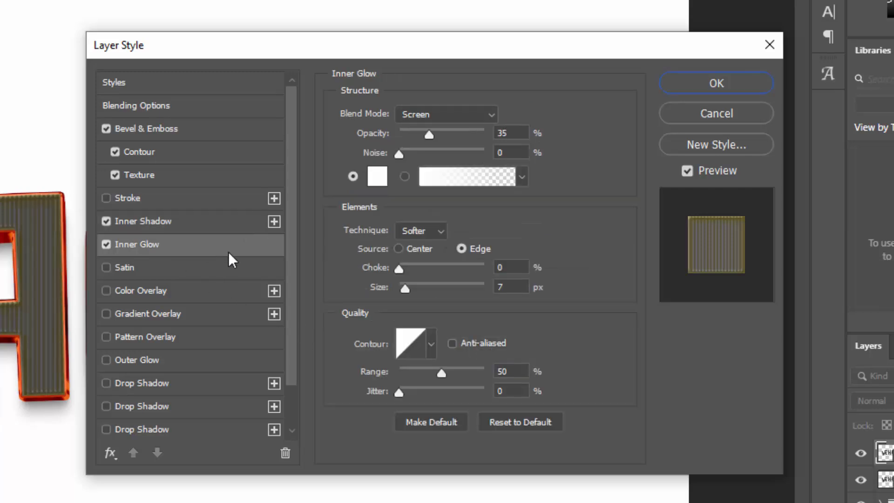
pyautogui.click(473, 114)
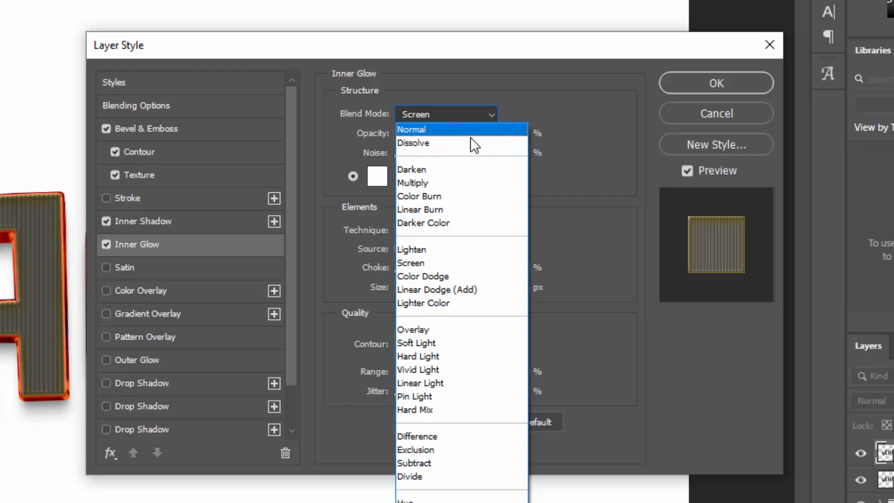
pyautogui.press('Escape')
pyautogui.click(447, 182)
pyautogui.moveTo(516, 133); pyautogui.dragTo(471, 135)
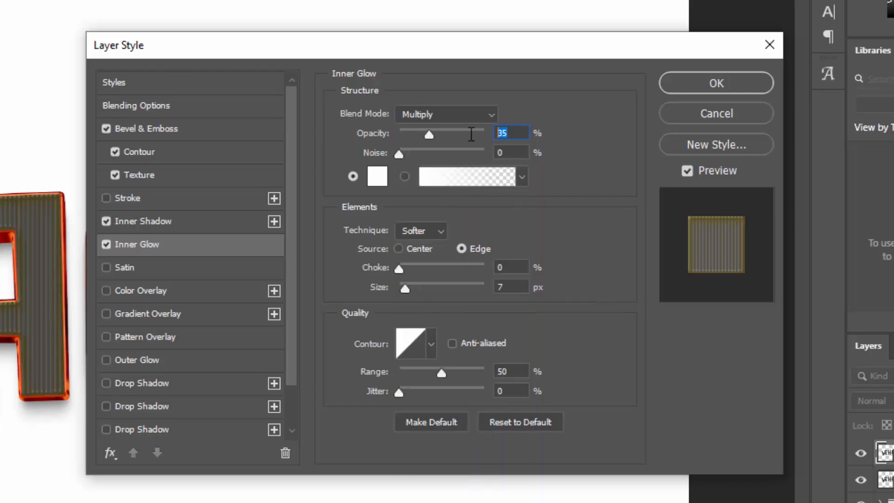
pyautogui.click(471, 118)
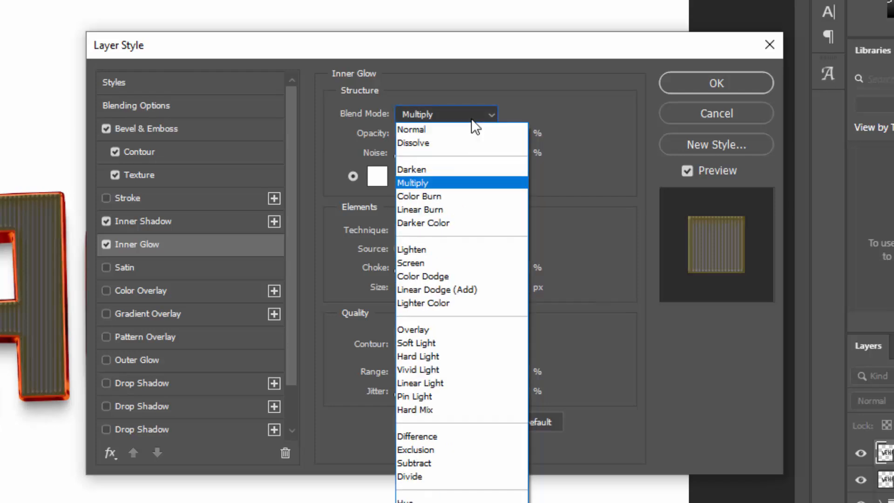
pyautogui.press('Escape')
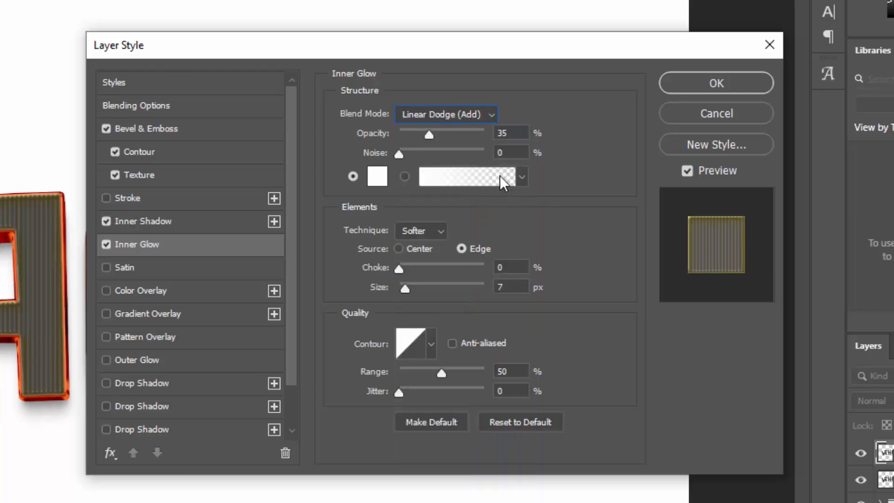
pyautogui.moveTo(516, 135); pyautogui.dragTo(470, 137)
pyautogui.write('10')
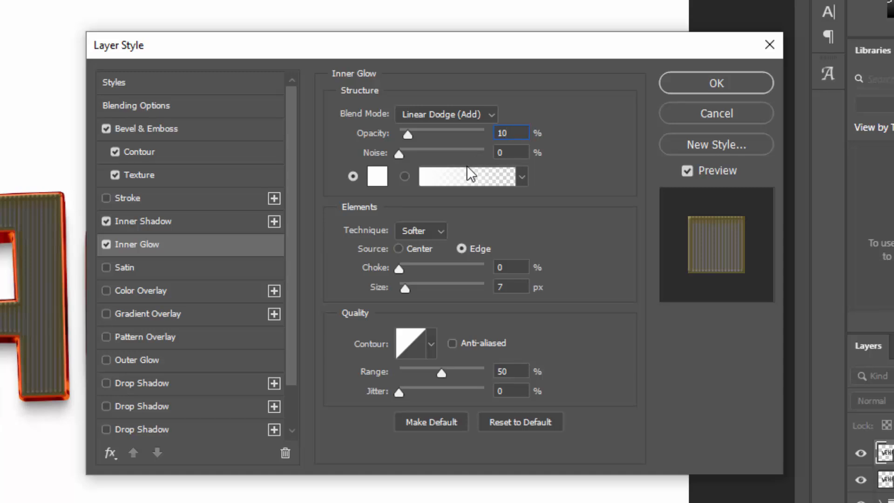
# Set the Inner Glow's color to #ffb423 and its noise to 40%.
pyautogui.click(383, 178)
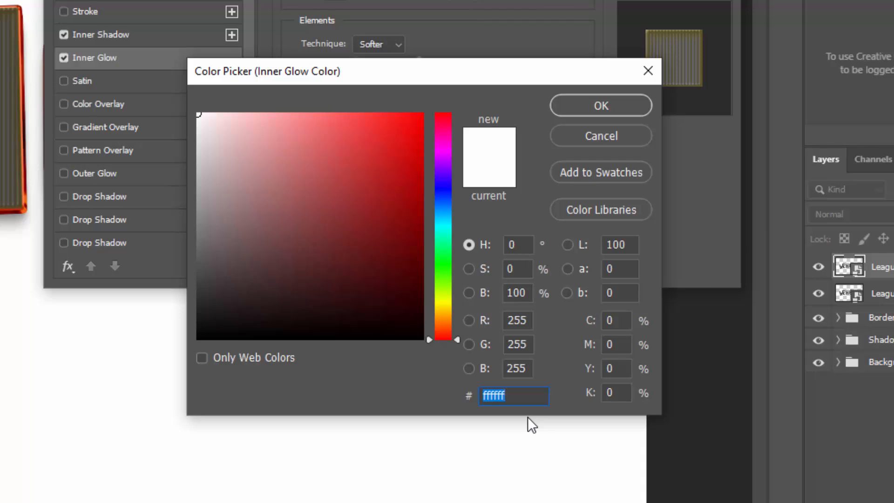
pyautogui.write('ffb423')
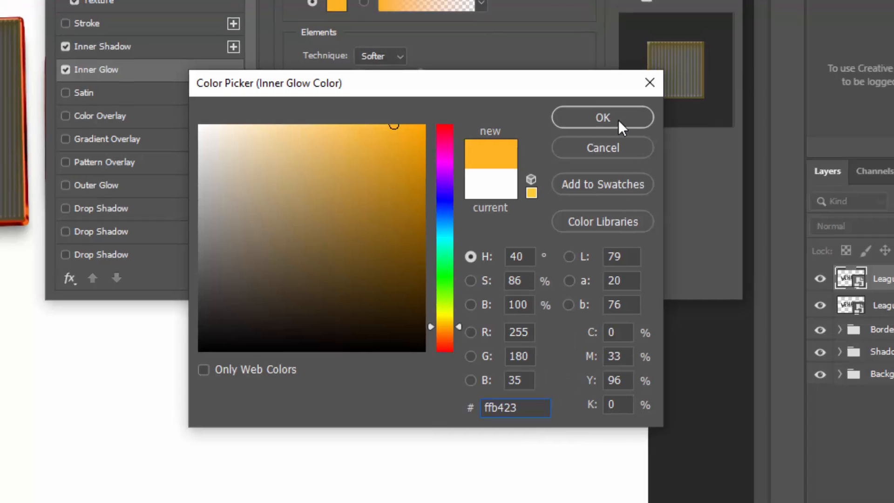
pyautogui.click(603, 107)
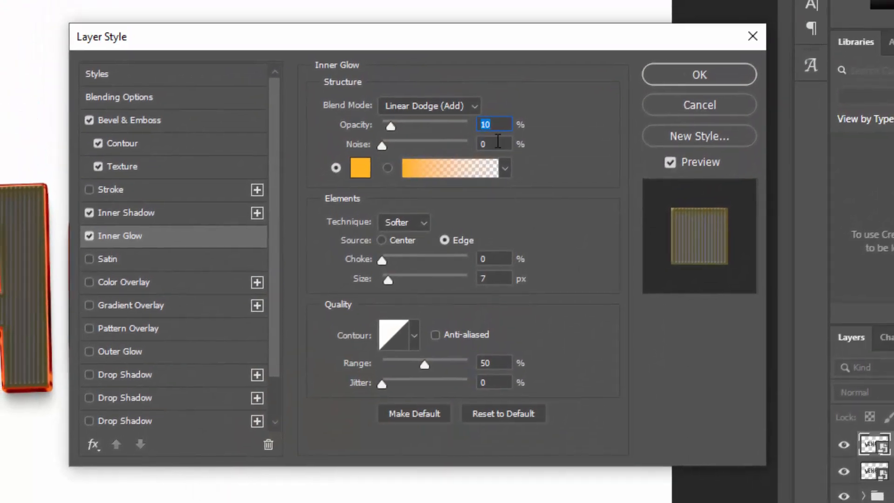
pyautogui.press('Tab')
pyautogui.write('40')
# Set the Inner Glow's source to Center, with a choke of 19% and a size of 27 px.
pyautogui.click(401, 239)
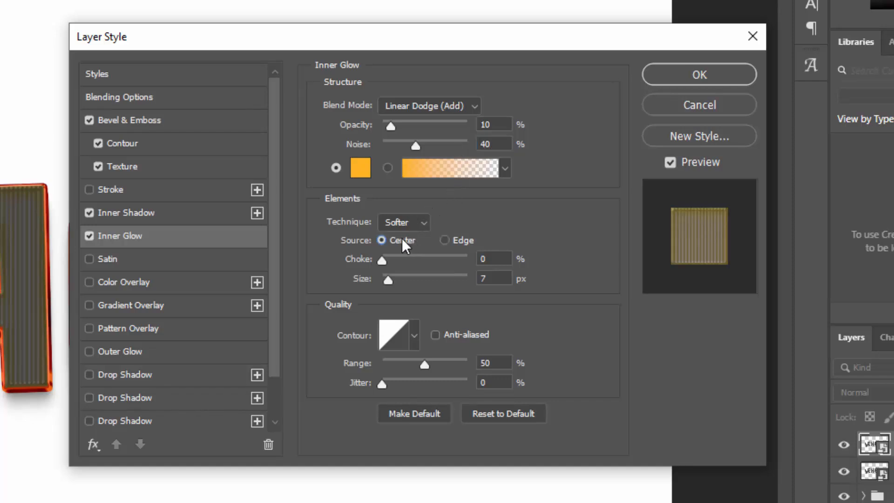
pyautogui.click(509, 259)
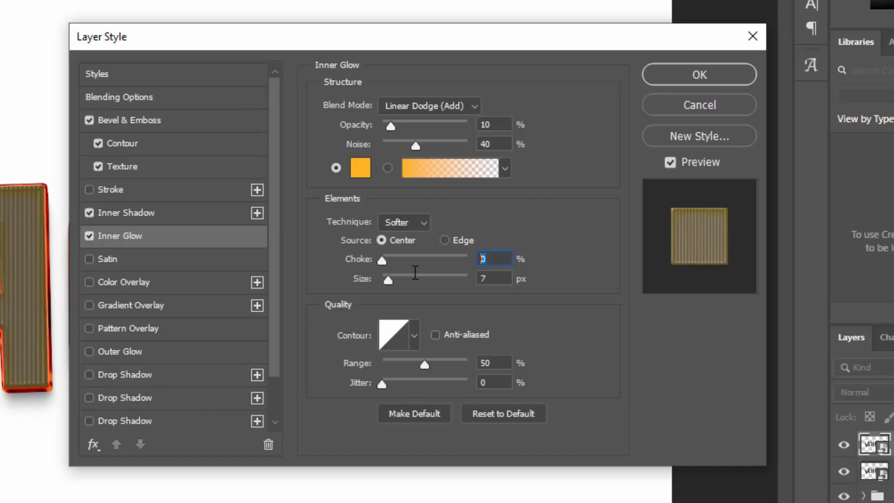
pyautogui.write('19')
pyautogui.click(489, 278)
pyautogui.write('27')
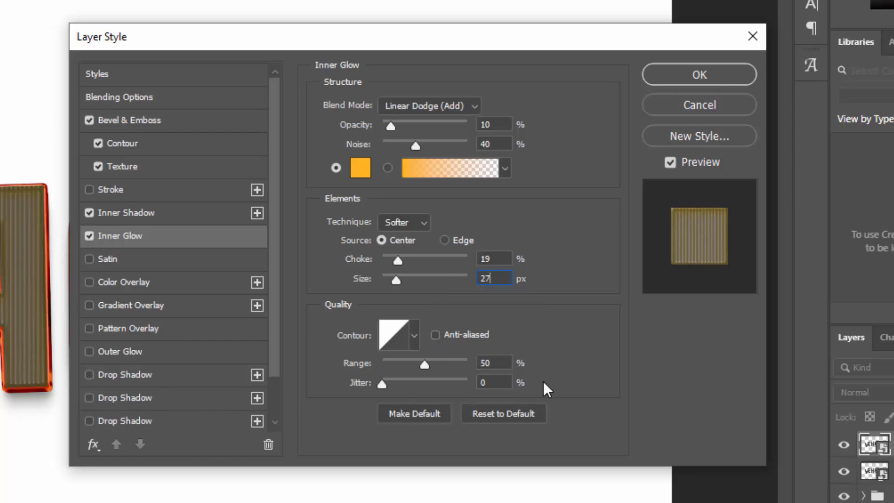
# Set the Inner Glow's quality range to 64% and jitter to 14%.
pyautogui.click(489, 362)
pyautogui.write('6')
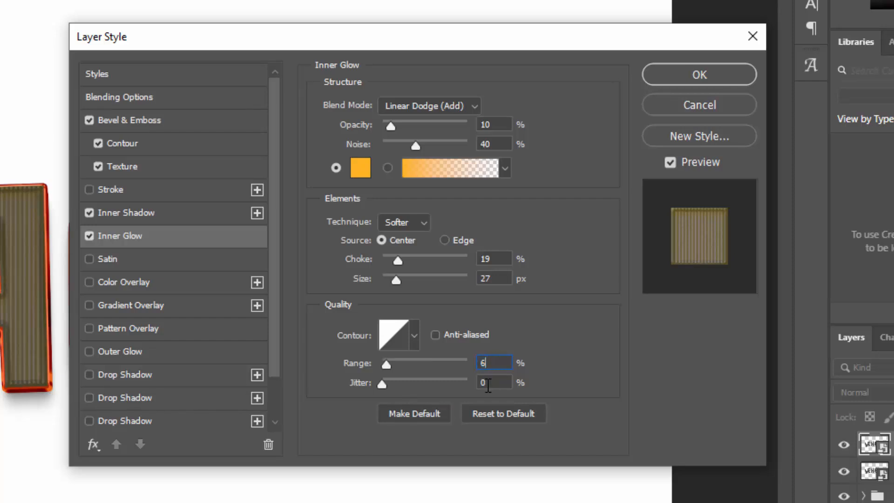
pyautogui.write('4')
pyautogui.press('Tab')
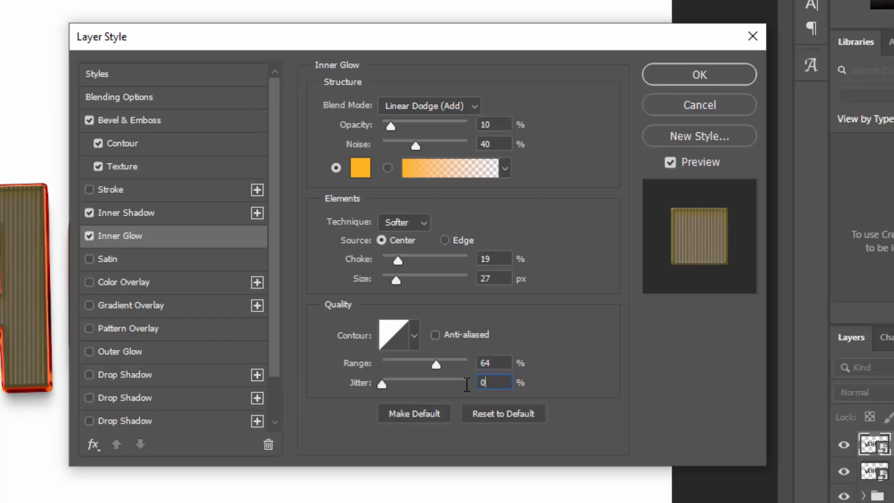
pyautogui.write('14')
# Enable Satin, keeping Color Dodge, color #ffd305, 18% opacity, 90° angle, 57 px distance and 106 px size.
pyautogui.click(148, 261)
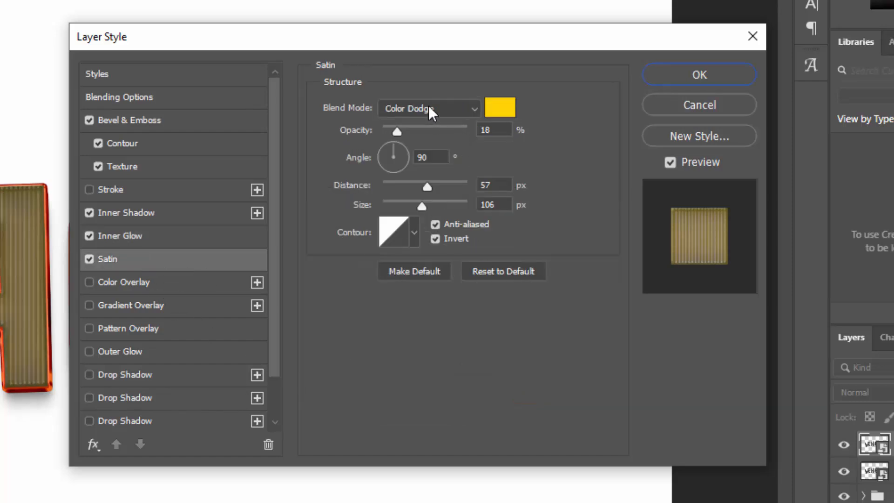
pyautogui.click(510, 114)
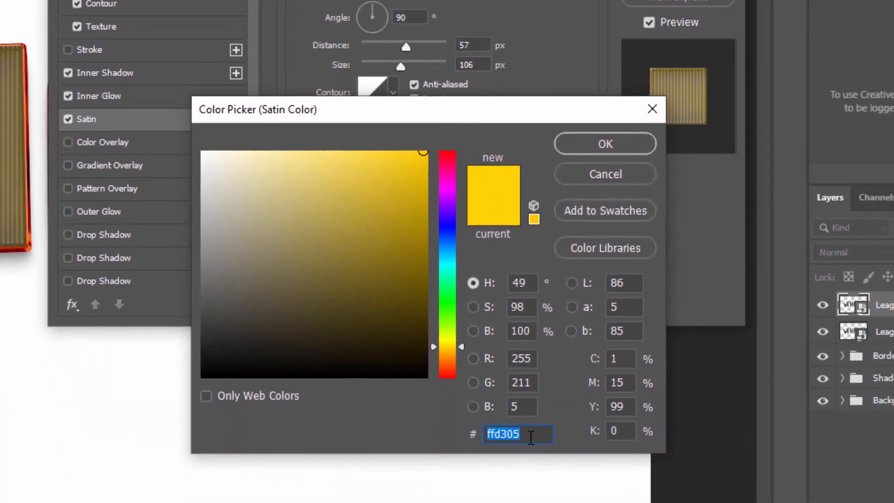
pyautogui.moveTo(520, 438); pyautogui.dragTo(462, 434)
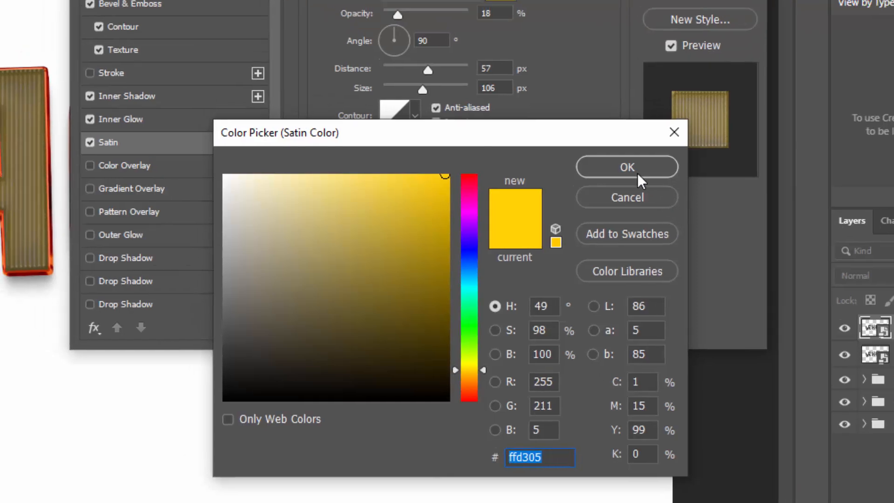
pyautogui.click(616, 149)
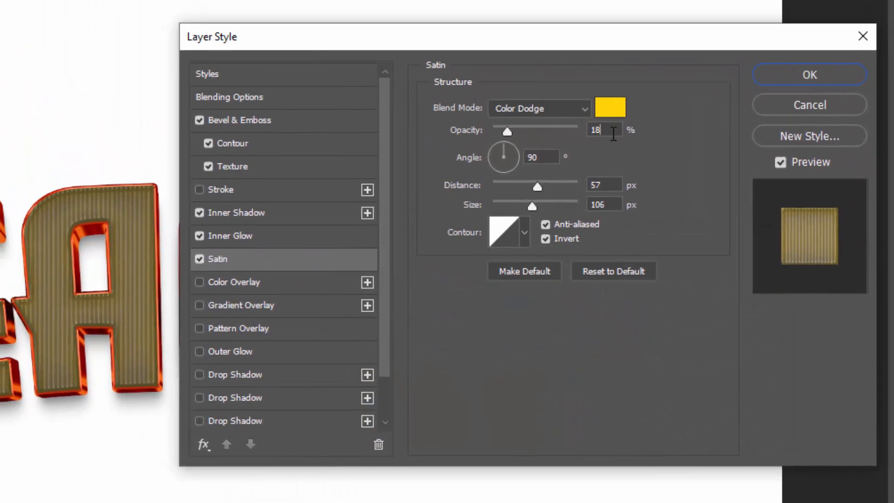
pyautogui.moveTo(613, 134); pyautogui.dragTo(494, 162)
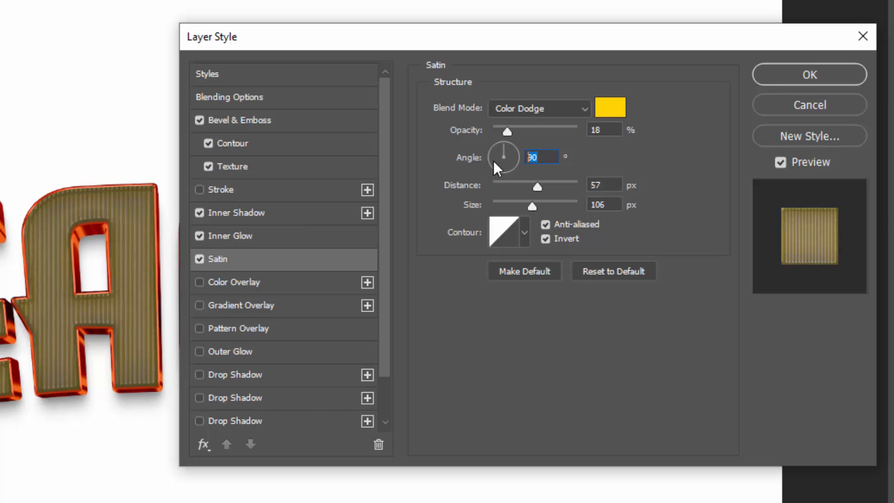
pyautogui.moveTo(613, 185); pyautogui.dragTo(571, 209)
# Enable the Color Overlay and set its blend mode to Normal.
pyautogui.click(281, 284)
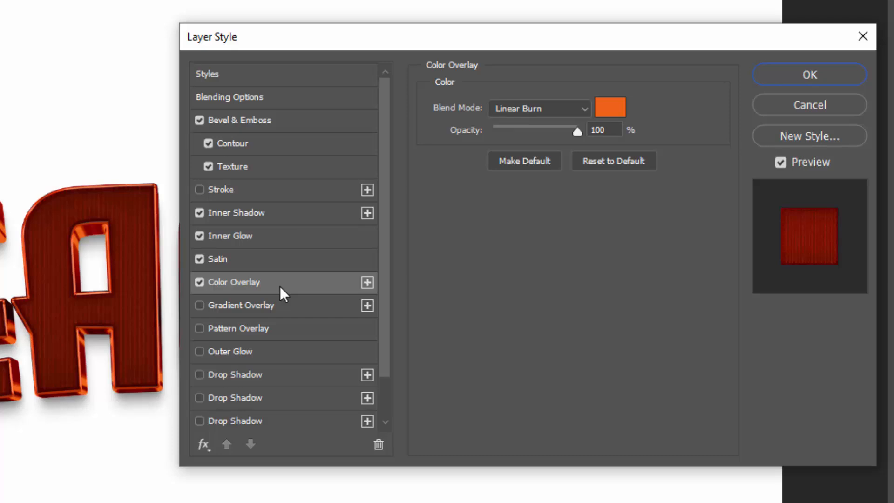
pyautogui.click(568, 111)
pyautogui.click(555, 123)
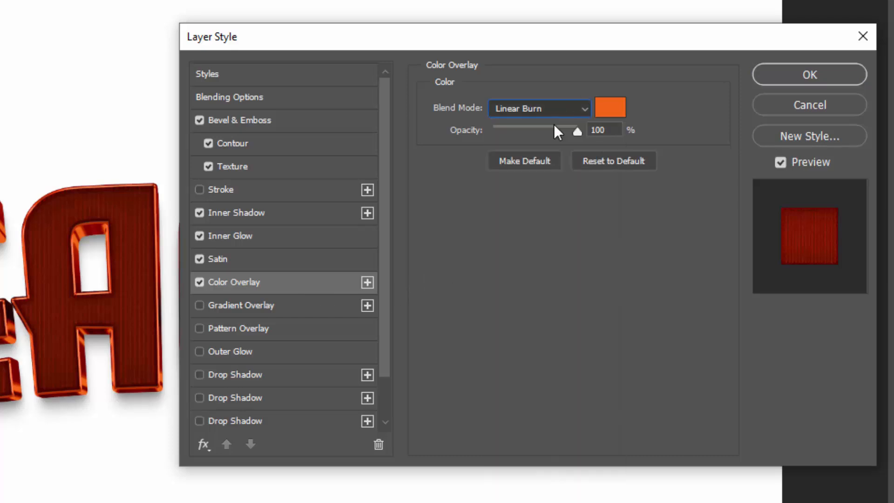
# Set the Color Overlay's color to #ffc106 and apply the layer style.
pyautogui.click(608, 114)
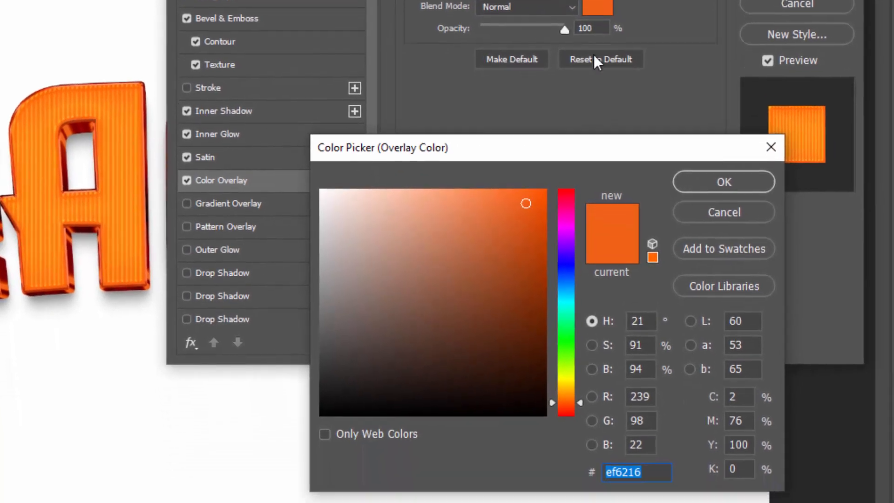
pyautogui.moveTo(595, 142); pyautogui.dragTo(528, 20)
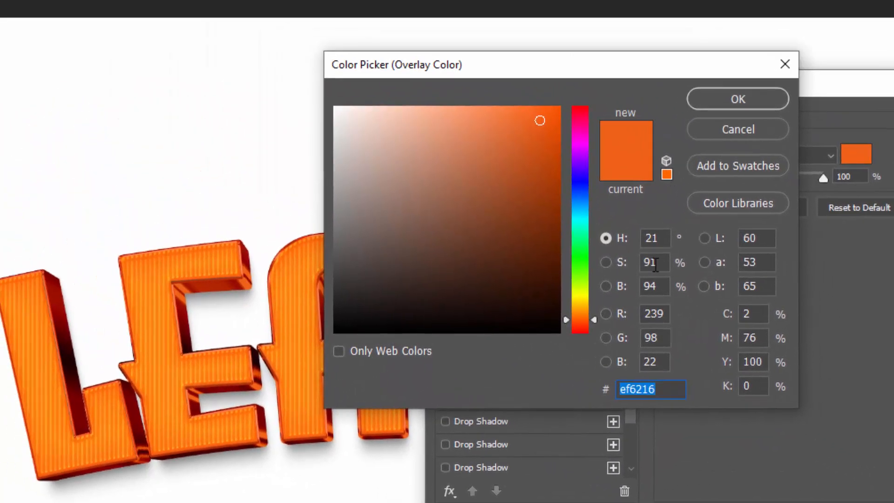
pyautogui.write('ffc')
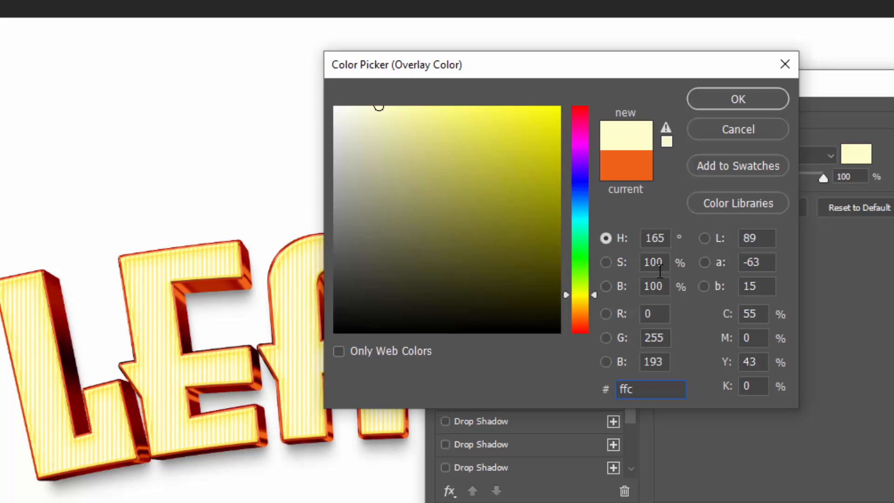
pyautogui.write('106')
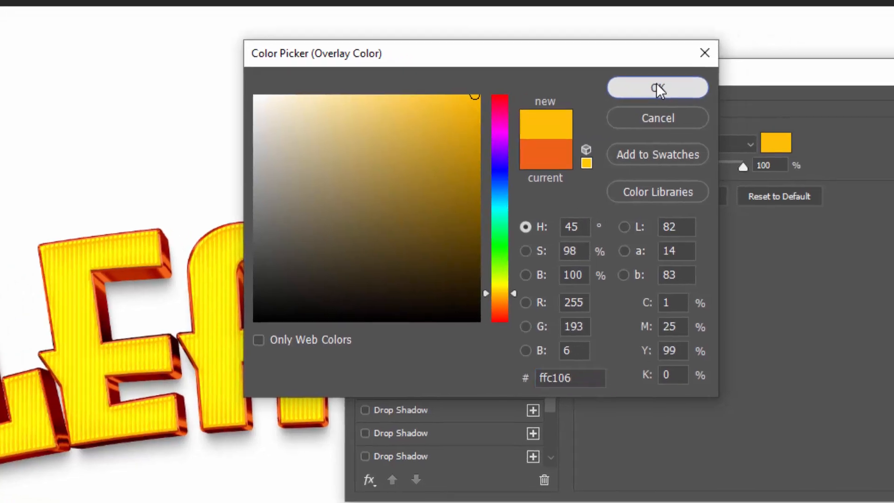
pyautogui.click(737, 99)
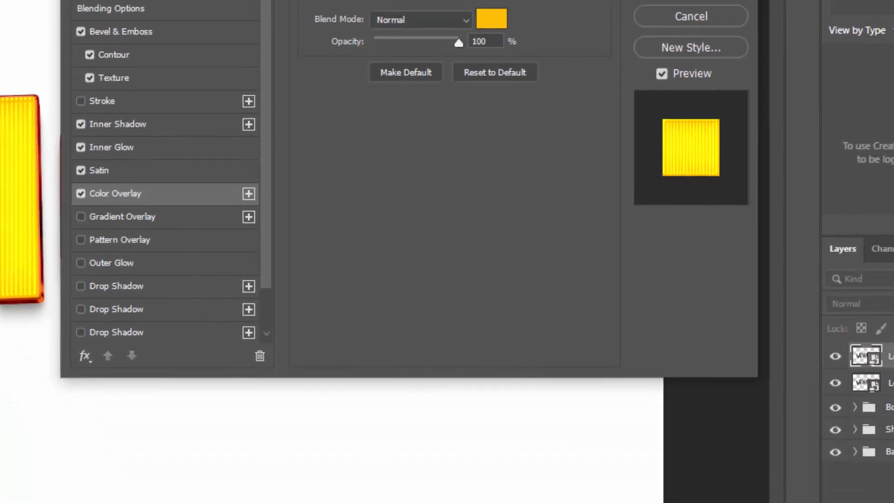
pyautogui.click(751, 81)
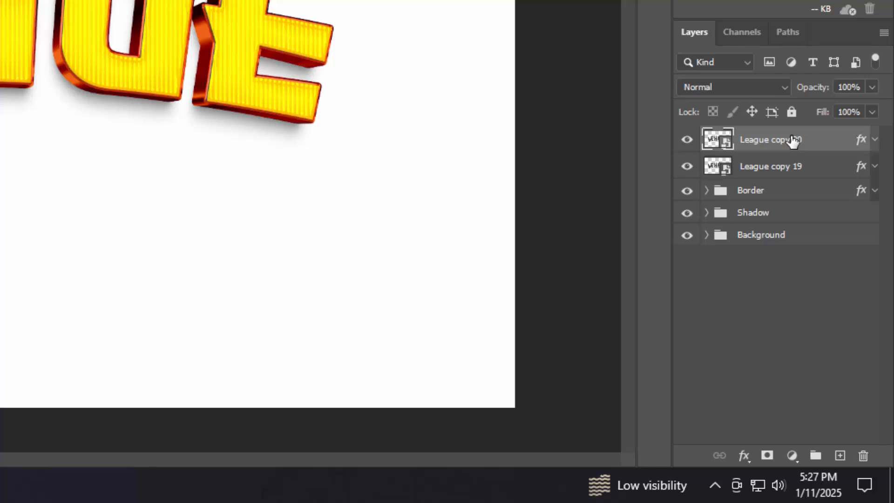
# Duplicate the top League layer and rename the copy "Change your text from here".
pyautogui.hotkey('ctrl', 'shift', 'alt', 't')
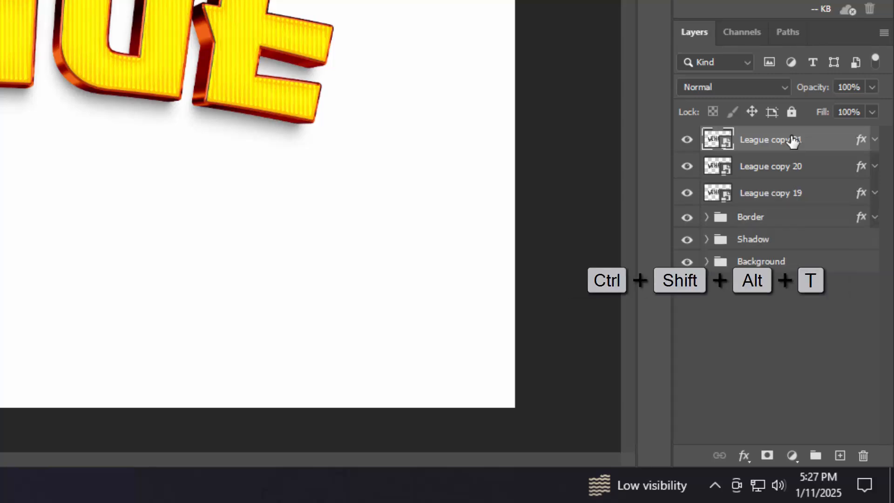
pyautogui.doubleClick(790, 145)
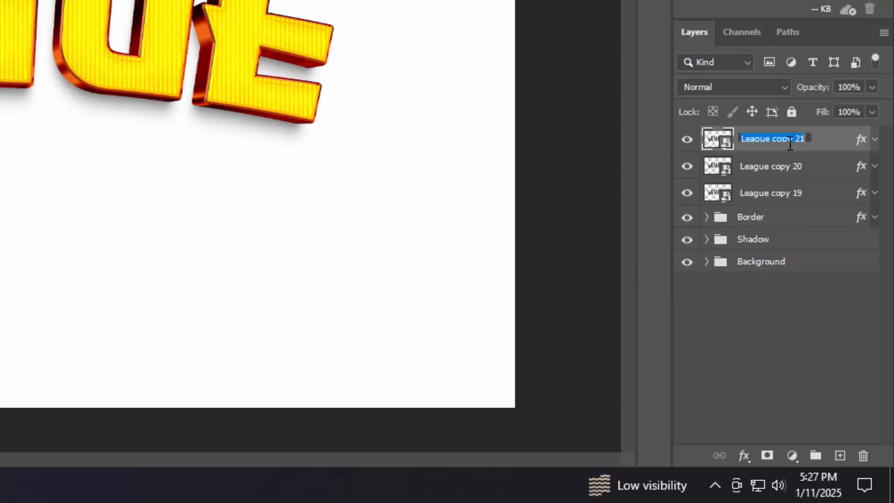
pyautogui.write('Change your text e')
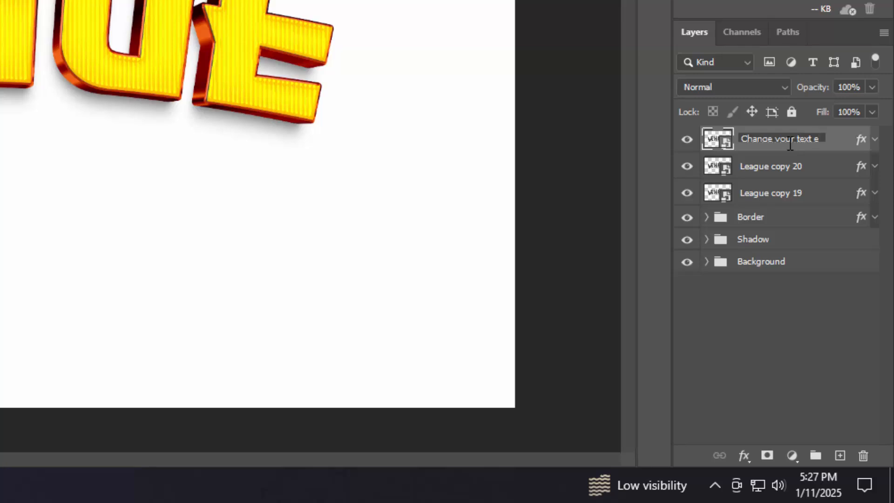
pyautogui.press('BackSpace')
pyautogui.write('from here')
pyautogui.press('Return')
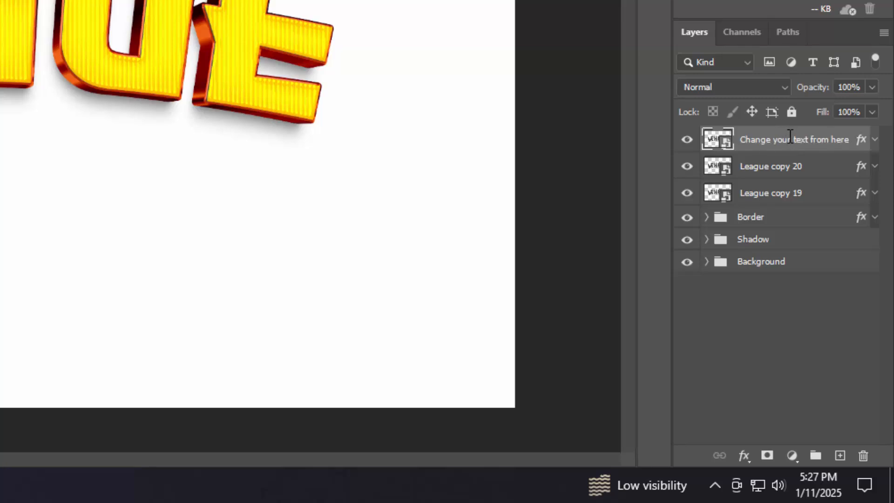
# Clear the layer style of the "Change your text from here" layer and hide the layer.
pyautogui.rightClick(764, 145)
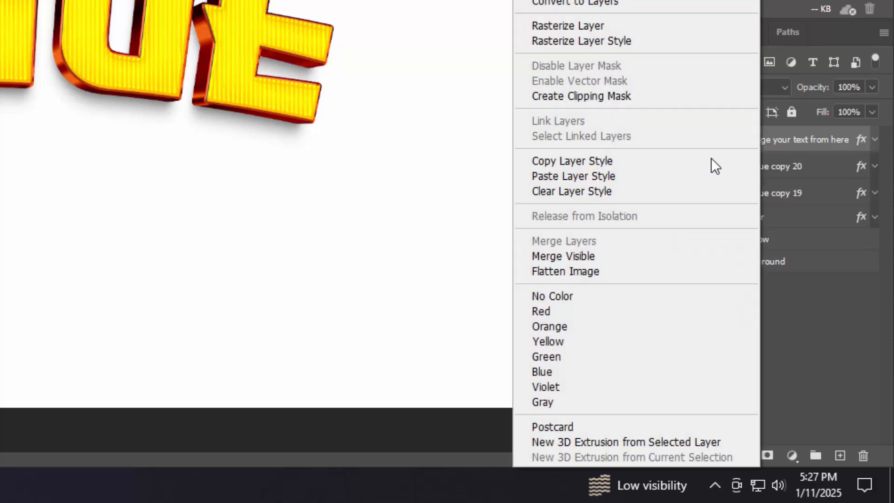
pyautogui.click(643, 191)
pyautogui.click(687, 143)
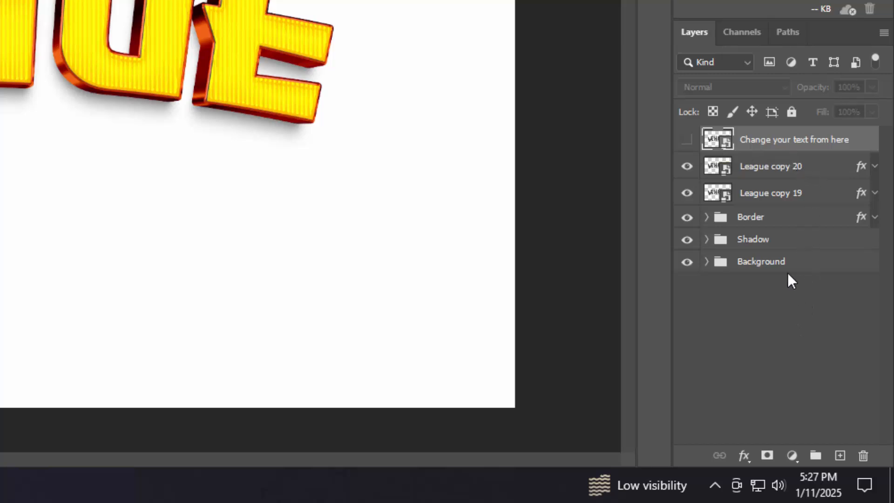
# Add a Gradient fill layer above Layer 0 inside the Background group.
pyautogui.click(706, 263)
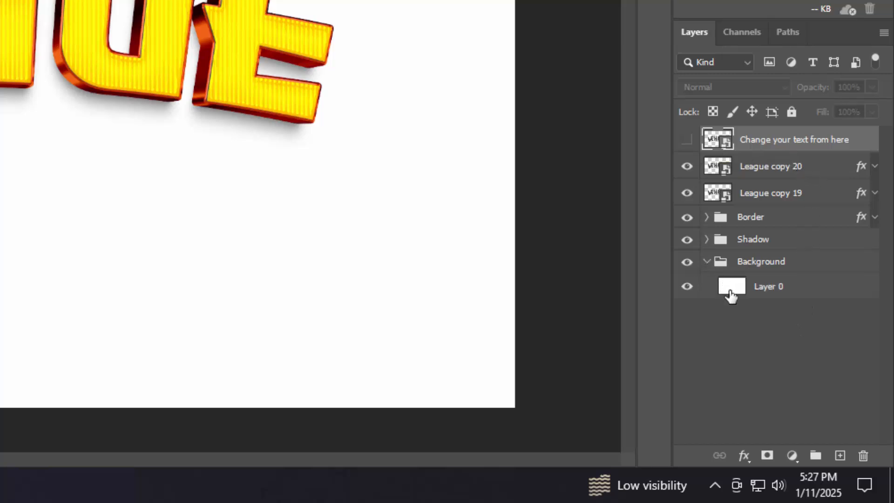
pyautogui.click(730, 296)
pyautogui.click(792, 456)
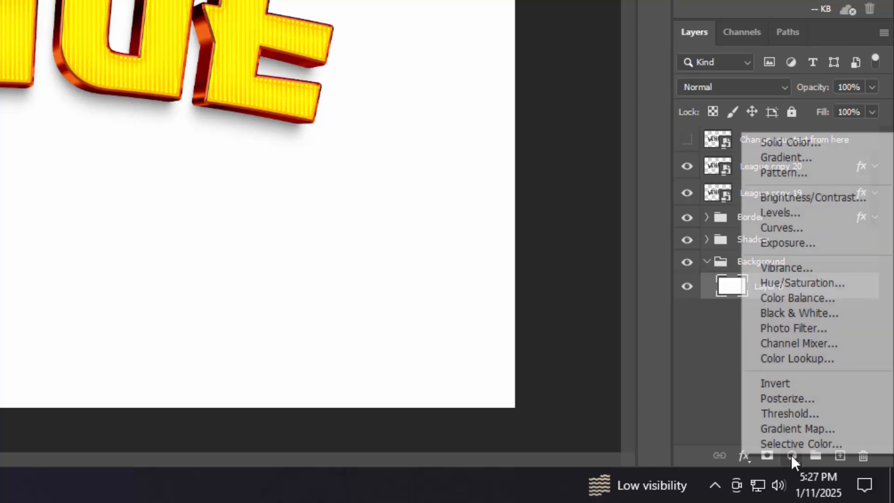
pyautogui.click(809, 158)
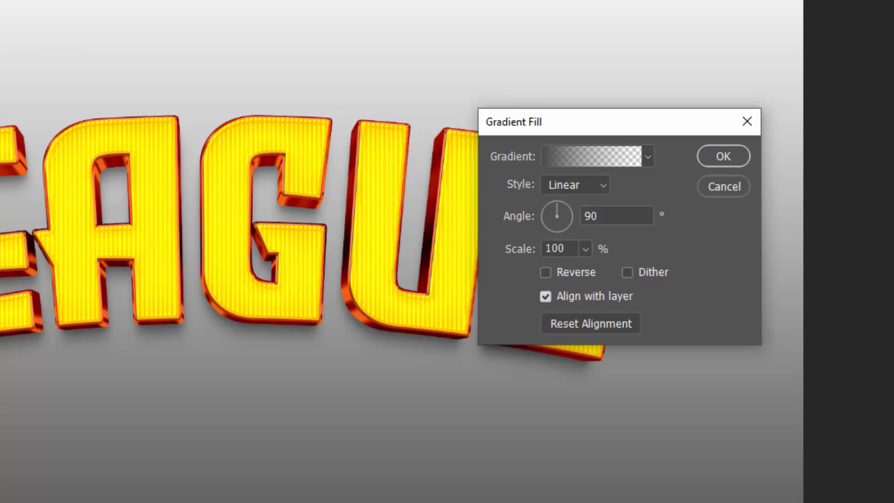
# Set the fill's gradient to the Black, White preset from the Basics set.
pyautogui.click(631, 148)
pyautogui.click(86, 109)
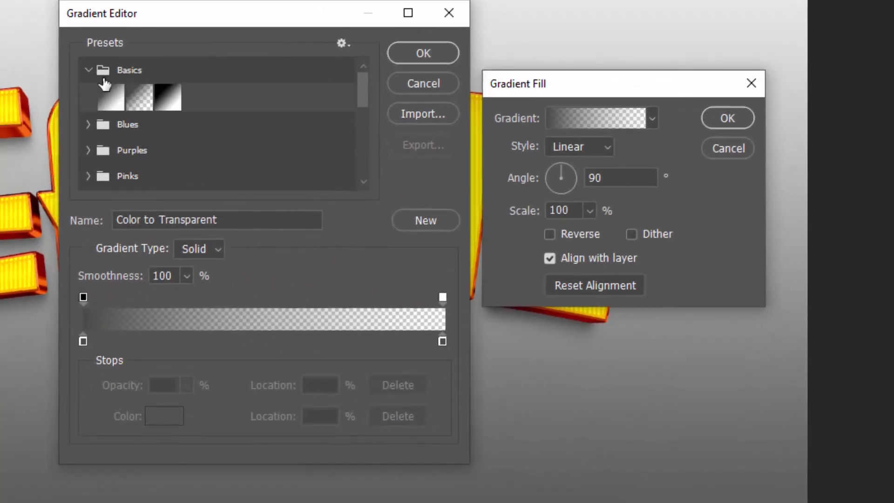
pyautogui.click(168, 96)
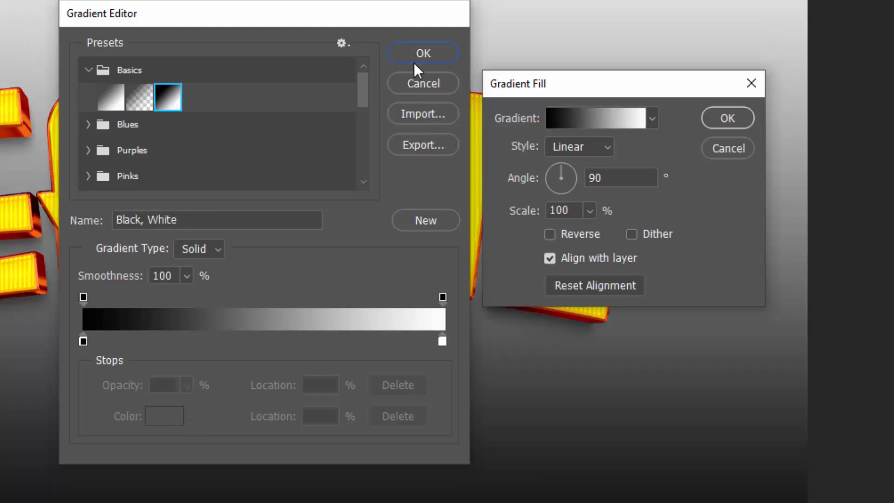
pyautogui.click(414, 63)
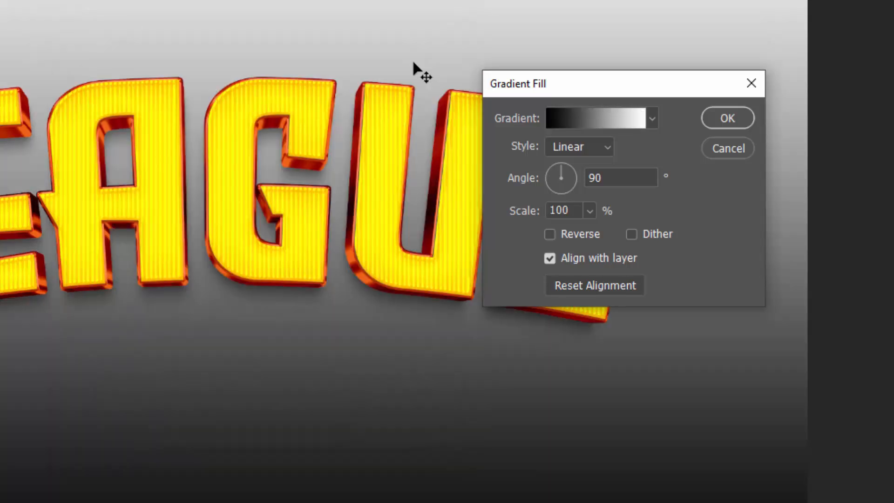
# Give the gradient fill a Radial style at 295% scale, reverse it, and apply the fill.
pyautogui.click(565, 152)
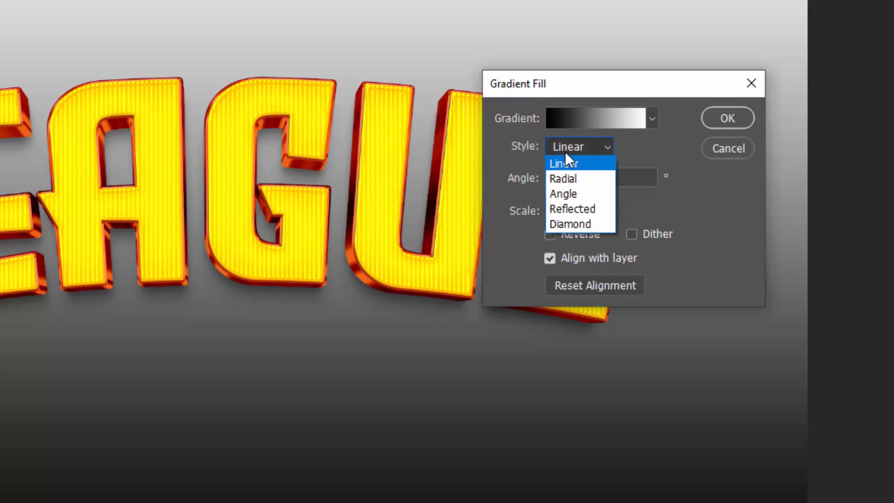
pyautogui.click(576, 181)
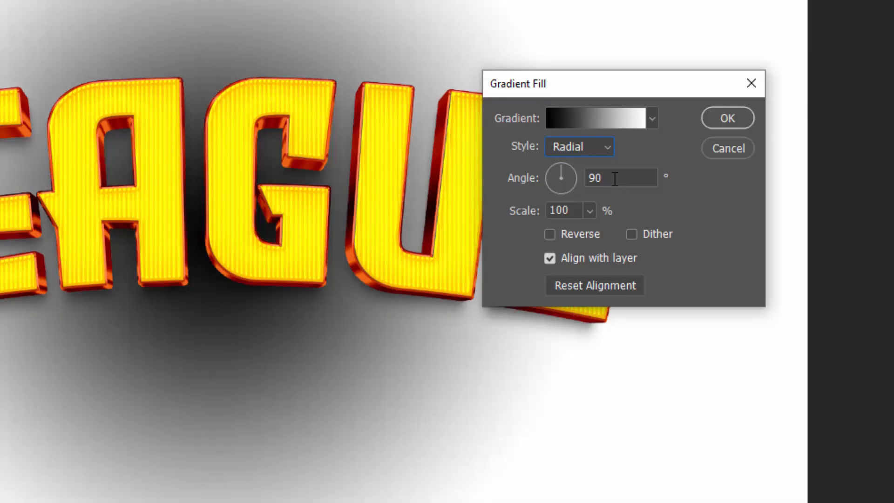
pyautogui.press('Tab')
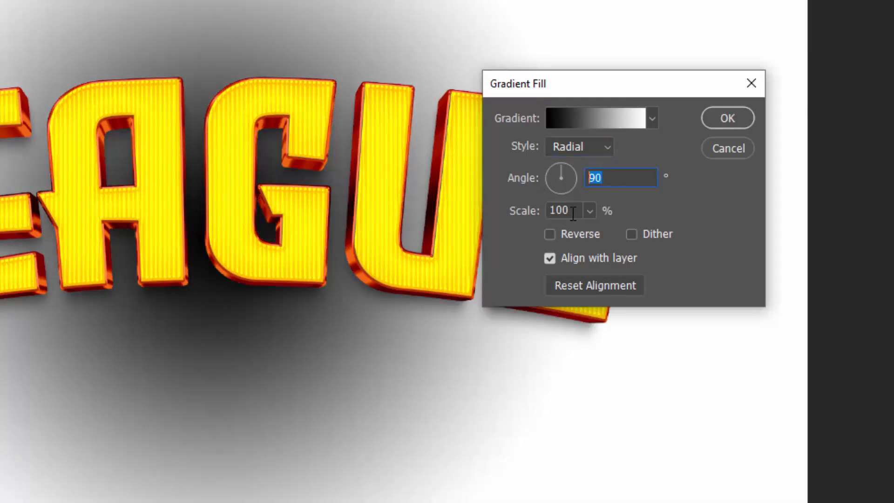
pyautogui.press('Tab')
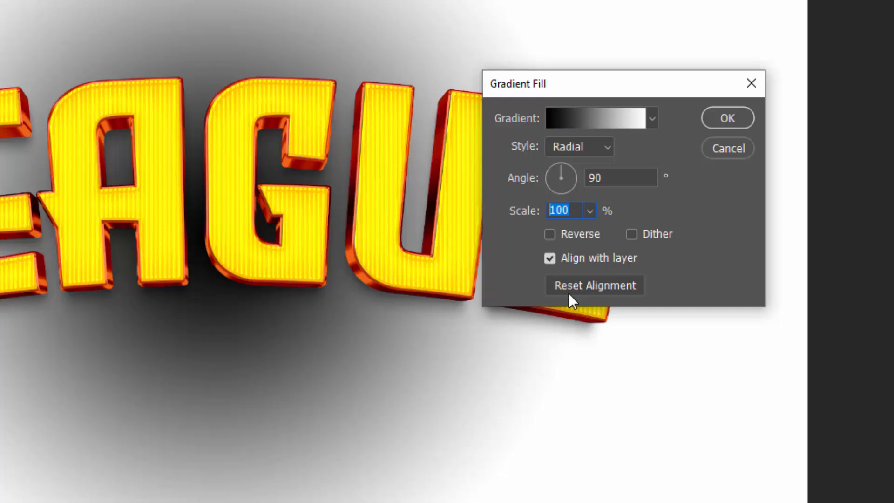
pyautogui.write('295')
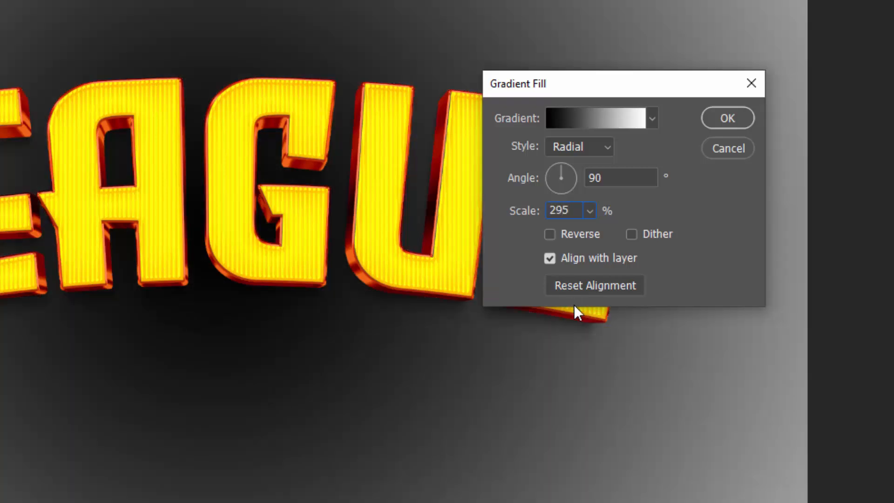
pyautogui.click(551, 235)
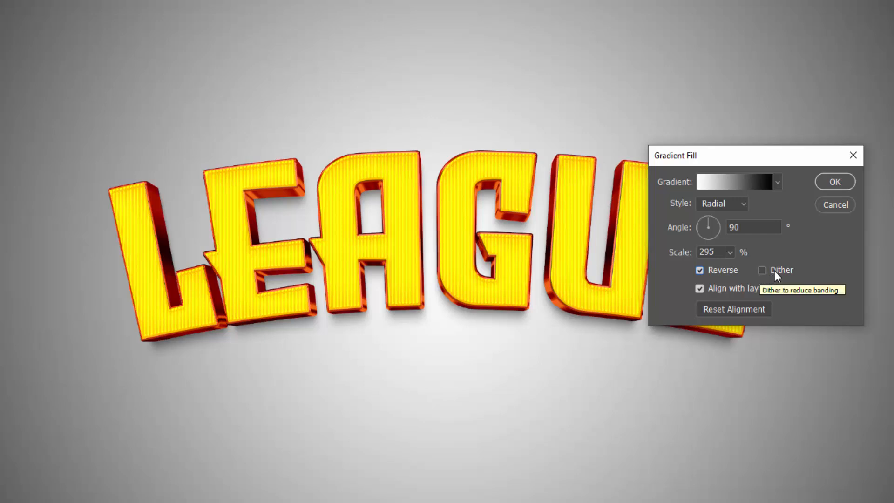
pyautogui.click(843, 187)
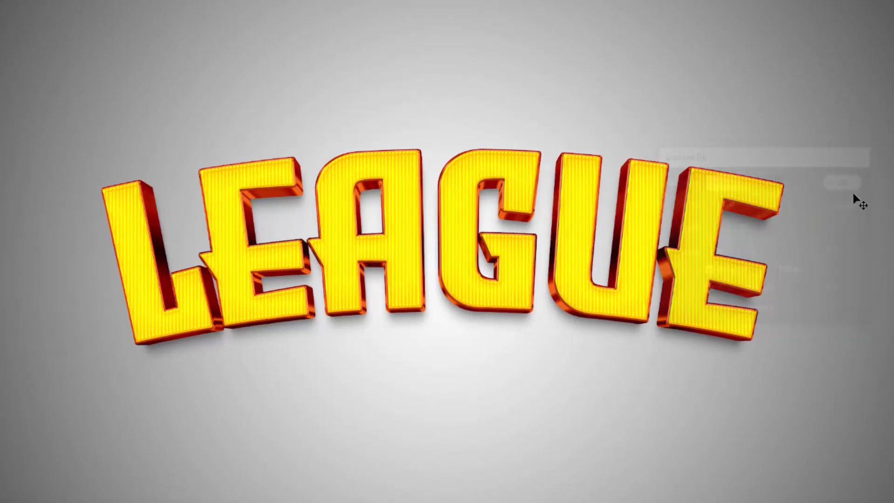